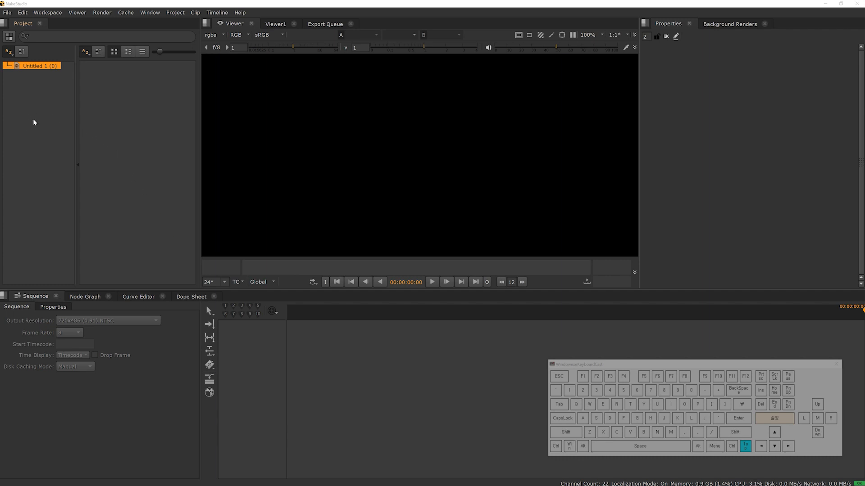
Create a new sequence in the untitled project, keeping its default name.
{"action": "right_click", "coordinate": [48, 100]}
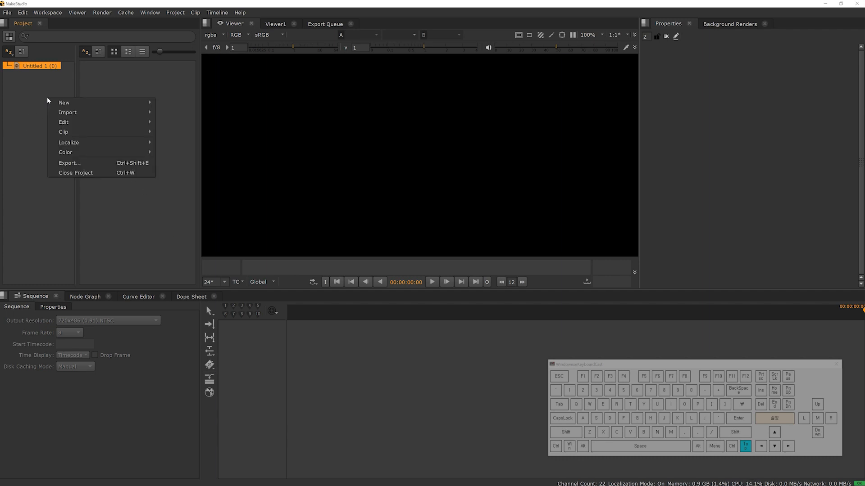
{"action": "mouse_move", "coordinate": [55, 105]}
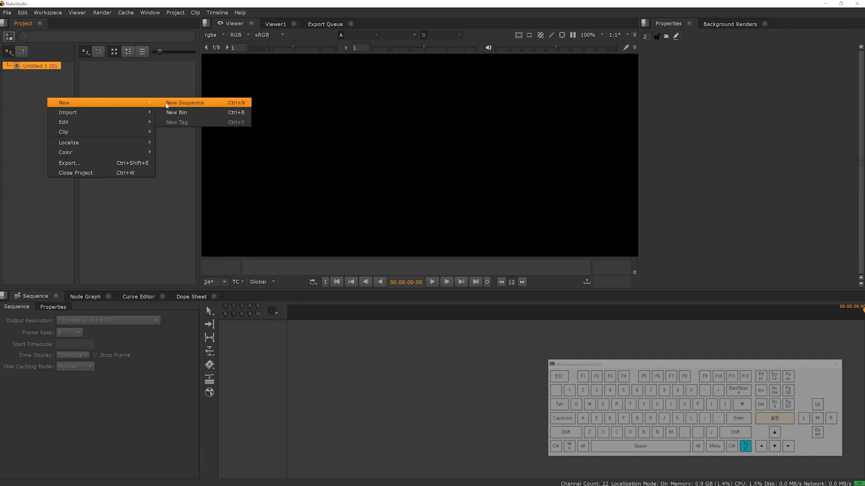
{"action": "left_click", "coordinate": [166, 103]}
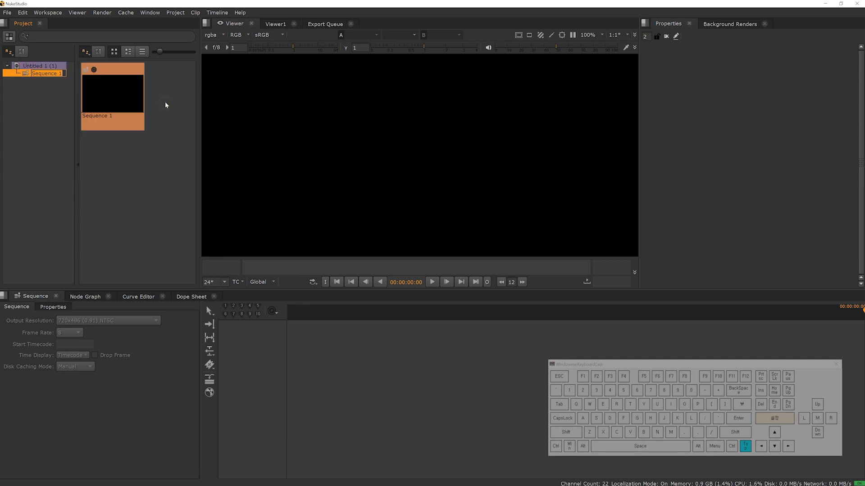
{"action": "left_click", "coordinate": [51, 91]}
Create a new bin in the project, keeping its default name.
{"action": "right_click", "coordinate": [39, 98]}
{"action": "mouse_move", "coordinate": [43, 99]}
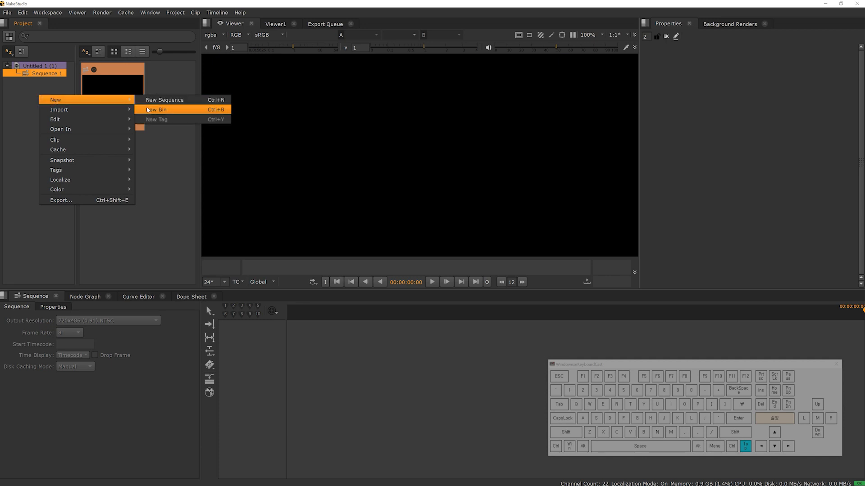
{"action": "left_click", "coordinate": [150, 110]}
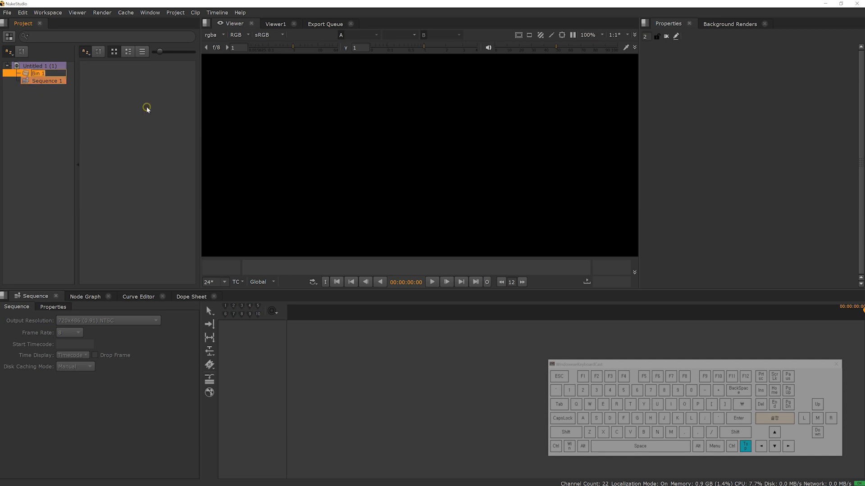
{"action": "left_click", "coordinate": [54, 98]}
Import the nine clips from _142__import.mov through _import_61fcb9571b2c32.20250423.mov in the Source folder into the empty bin.
{"action": "right_click", "coordinate": [149, 128]}
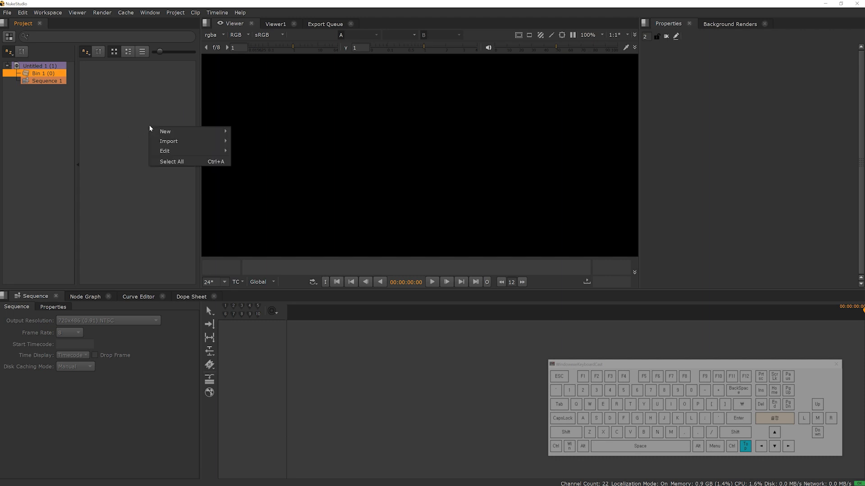
{"action": "mouse_move", "coordinate": [167, 142]}
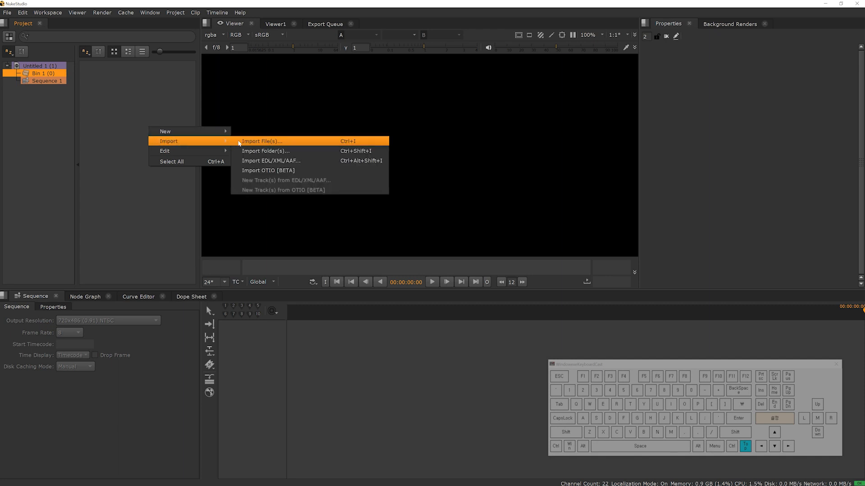
{"action": "left_click", "coordinate": [239, 141]}
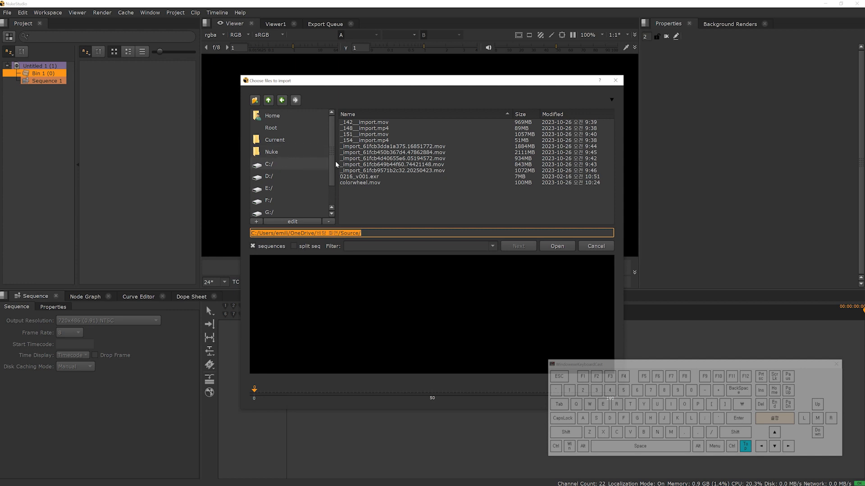
{"action": "left_click", "coordinate": [363, 122]}
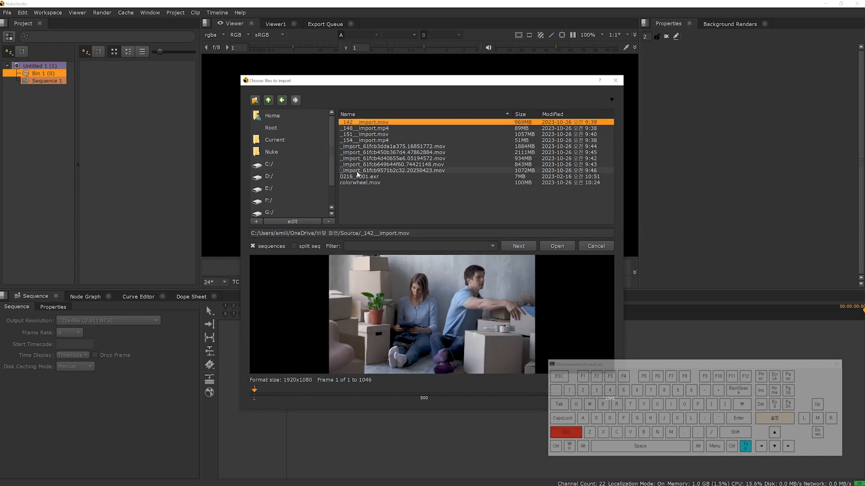
{"action": "left_click", "coordinate": [357, 171], "text": "shift"}
{"action": "left_click", "coordinate": [558, 247]}
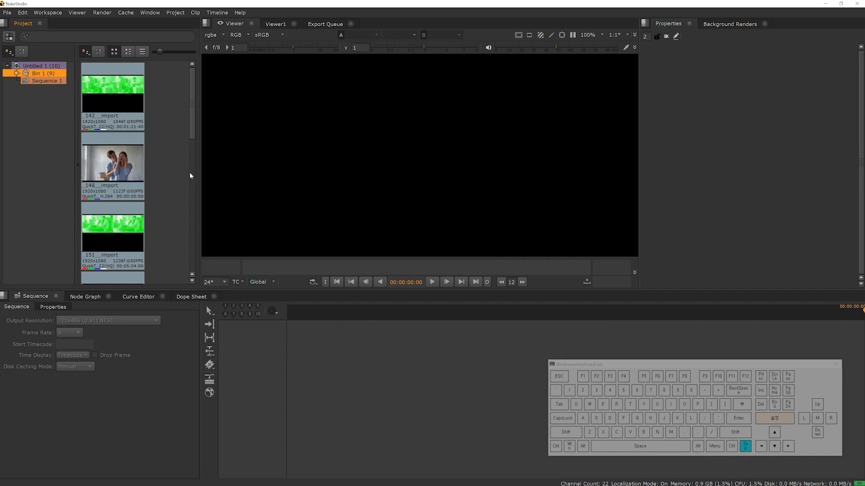
Set the poster frame of all nine clips in Bin 1 to Middle, from _142__import to the last clip.
{"action": "left_click", "coordinate": [120, 94]}
{"action": "left_click", "coordinate": [121, 163]}
{"action": "left_click", "coordinate": [125, 105]}
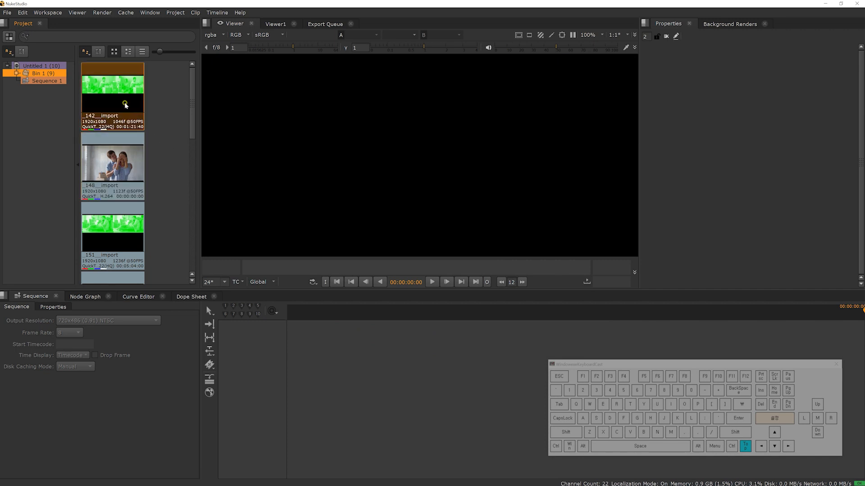
{"action": "scroll", "coordinate": [117, 180], "scroll_direction": "down", "scroll_amount": 10}
{"action": "left_click", "coordinate": [111, 247], "text": "shift"}
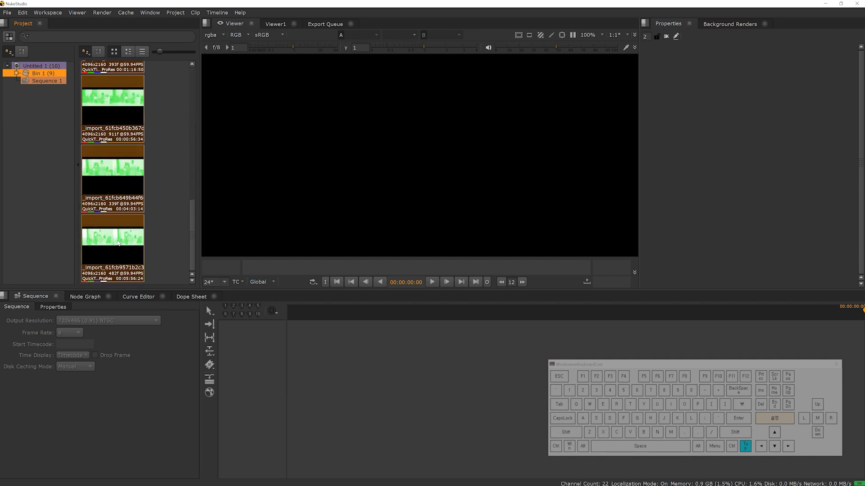
{"action": "right_click", "coordinate": [119, 243]}
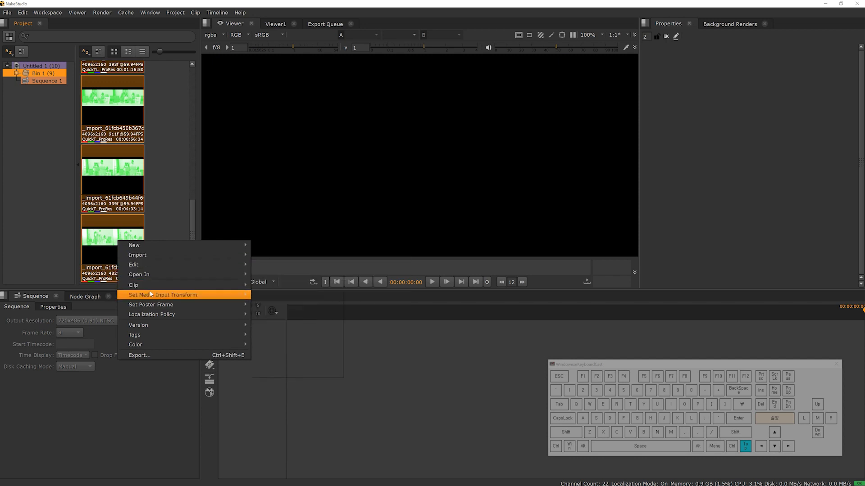
{"action": "mouse_move", "coordinate": [194, 308]}
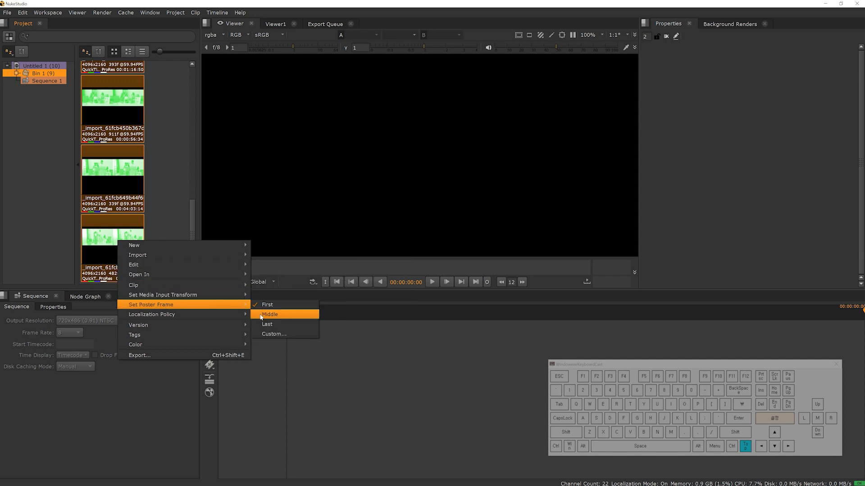
{"action": "left_click", "coordinate": [261, 314]}
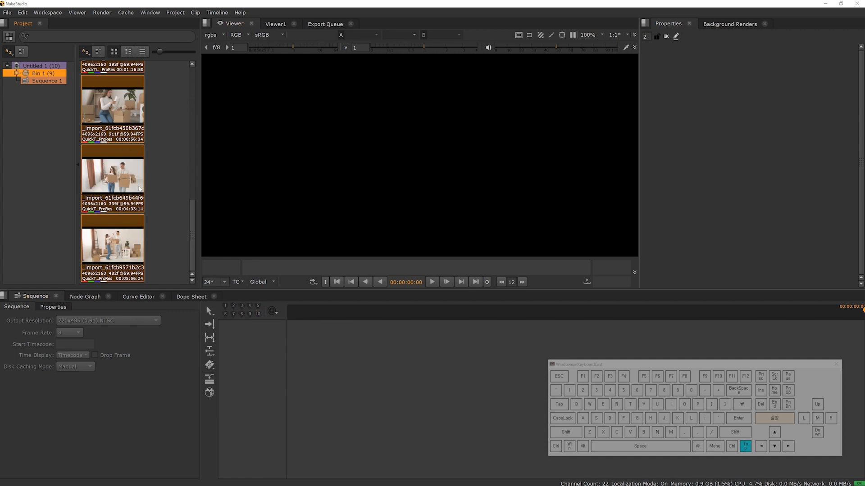
{"action": "scroll", "coordinate": [137, 188], "scroll_direction": "up", "scroll_amount": 8}
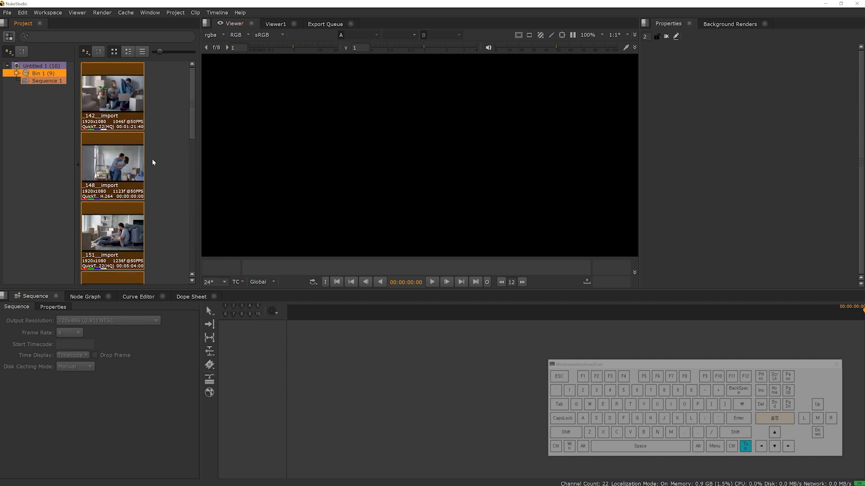
{"action": "left_click", "coordinate": [167, 136]}
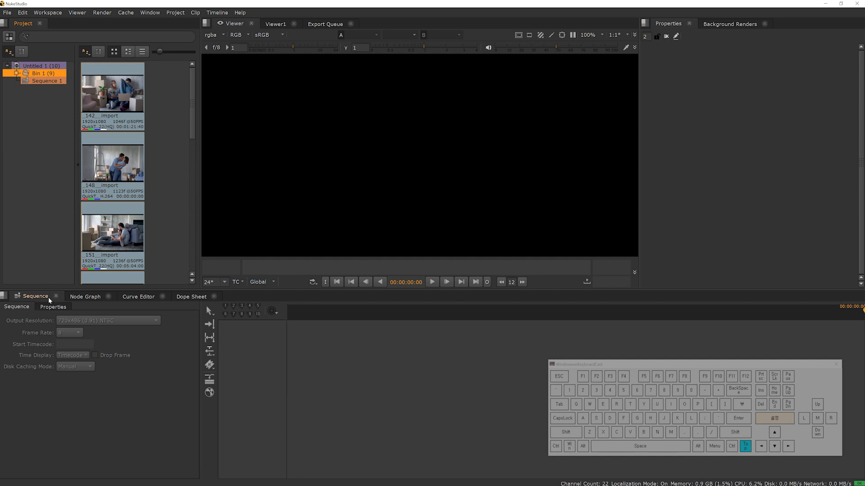
Open Sequence 1 in the timeline and the viewer.
{"action": "left_click", "coordinate": [42, 82]}
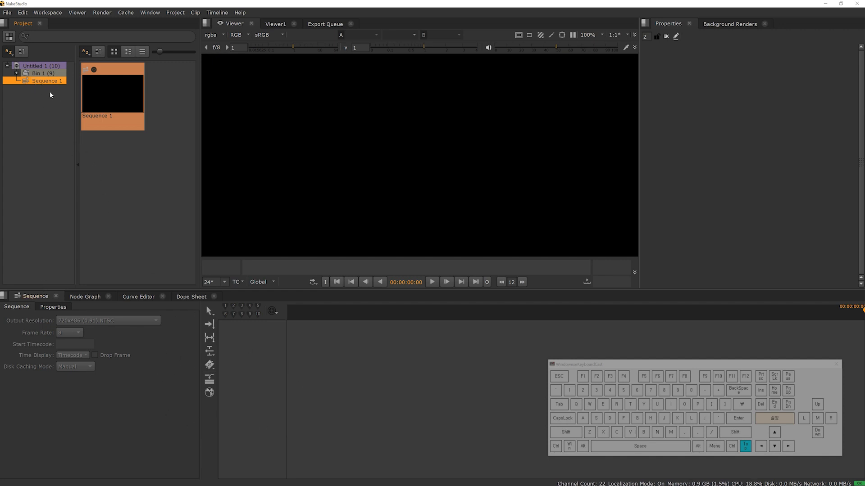
{"action": "double_click", "coordinate": [36, 81]}
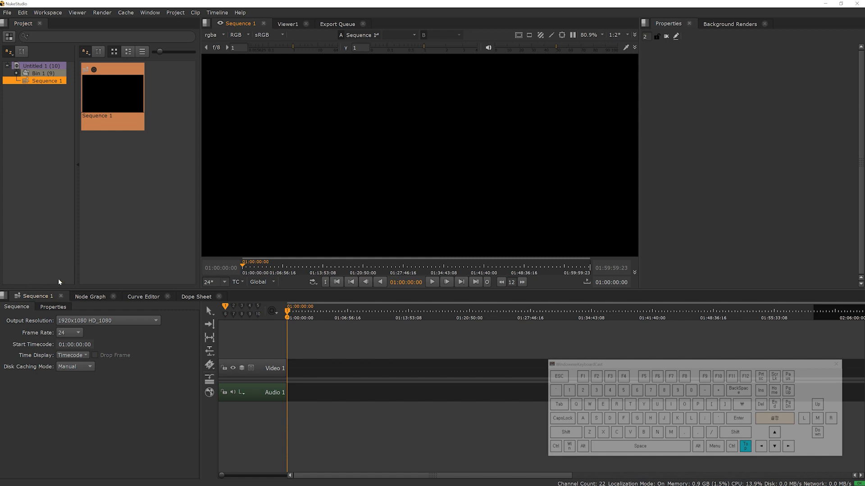
{"action": "left_click", "coordinate": [46, 300]}
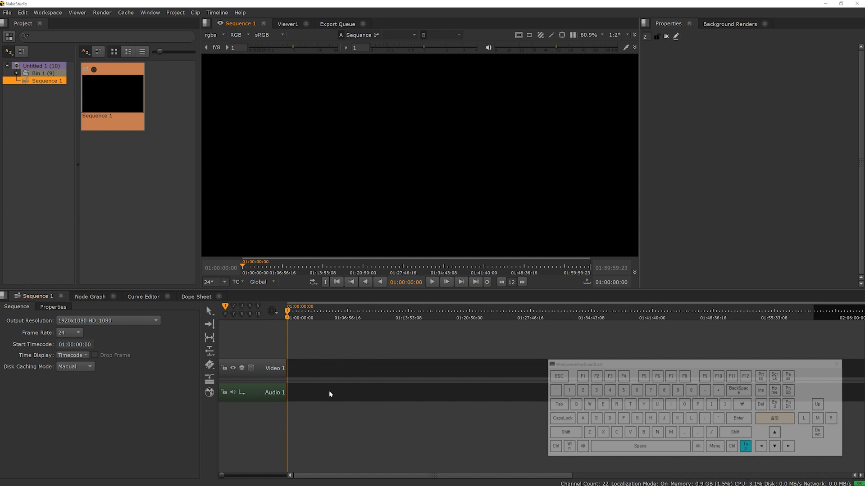
Place the clips _142__import through _154__import at the start of Video 1, changing the sequence frame rate to match their 50 fps.
{"action": "left_click", "coordinate": [41, 73]}
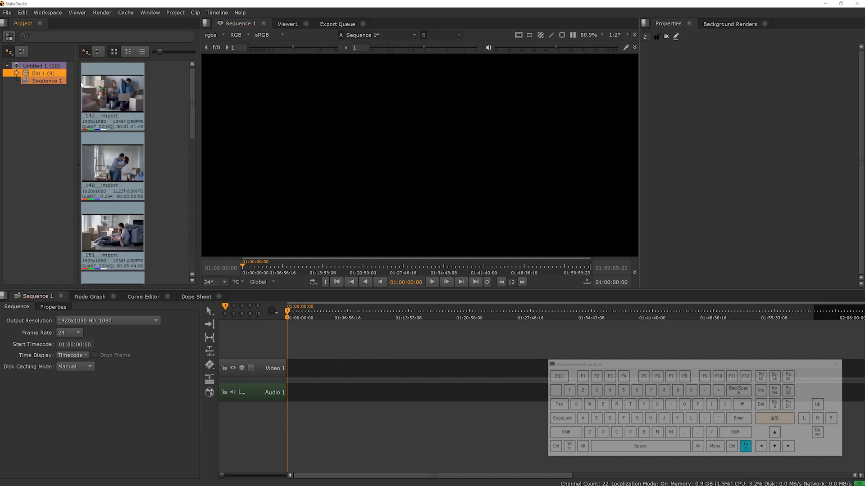
{"action": "scroll", "coordinate": [157, 128], "scroll_direction": "down", "scroll_amount": 3}
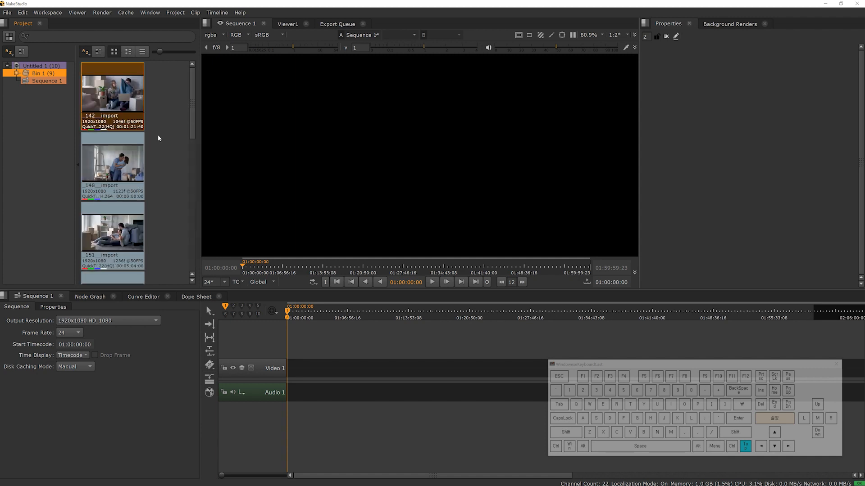
{"action": "left_click", "coordinate": [125, 130], "text": "shift"}
{"action": "scroll", "coordinate": [176, 150], "scroll_direction": "up", "scroll_amount": 3}
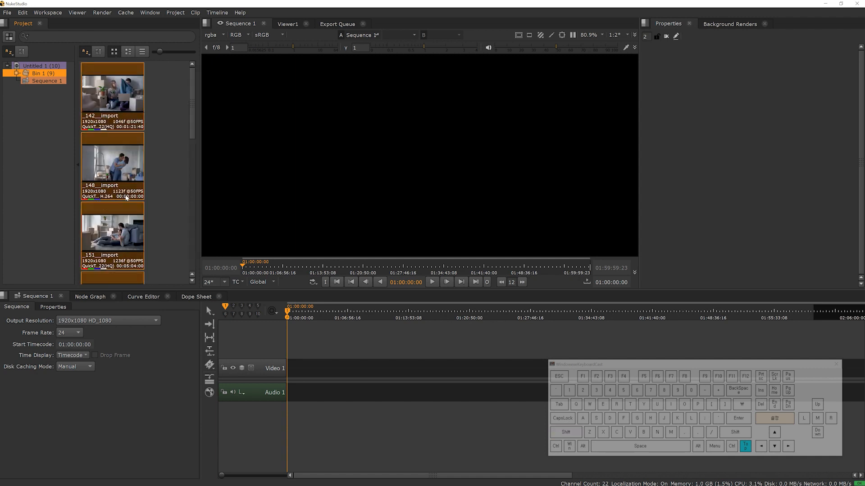
{"action": "scroll", "coordinate": [131, 171], "scroll_direction": "down", "scroll_amount": 3}
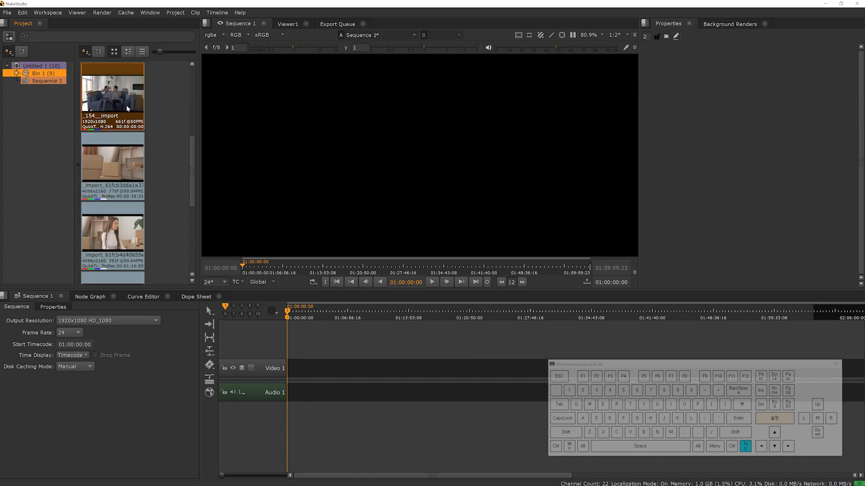
{"action": "left_click_drag", "start_coordinate": [126, 100], "coordinate": [291, 366]}
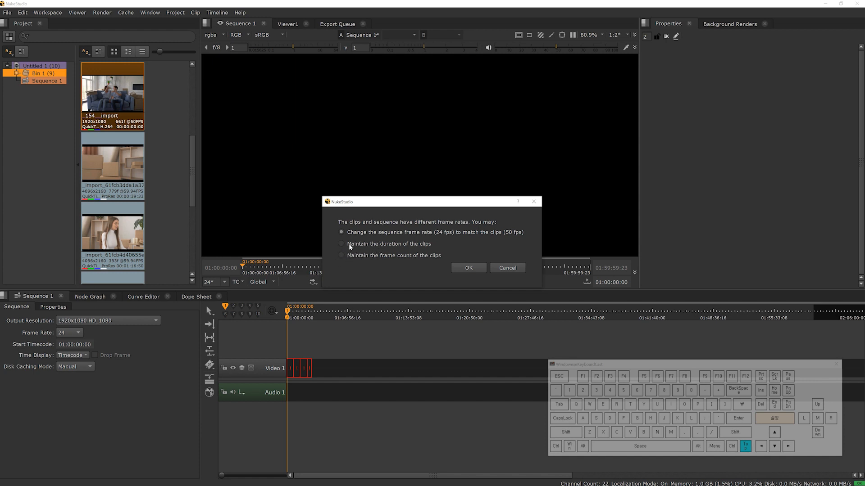
{"action": "left_click", "coordinate": [462, 267]}
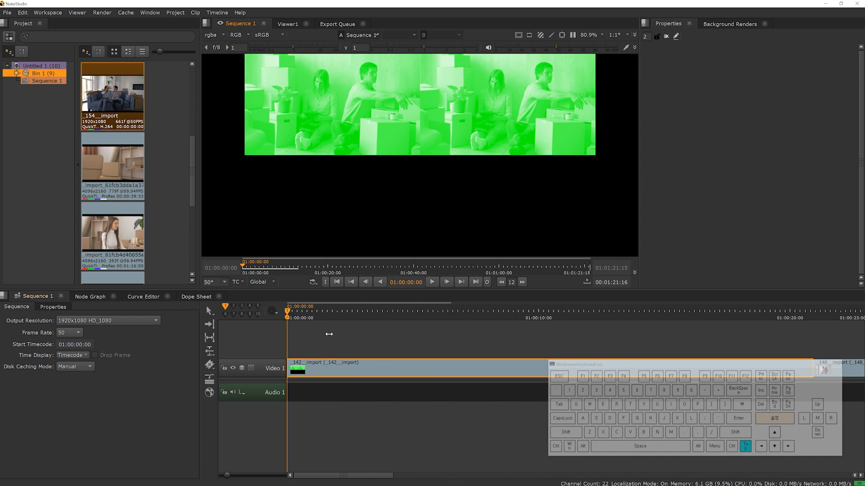
Fit the four clips in the timeline view and move the playhead to 01:00:32:20 within the _148__import clip.
{"action": "scroll", "coordinate": [329, 333], "scroll_direction": "down", "scroll_amount": 5}
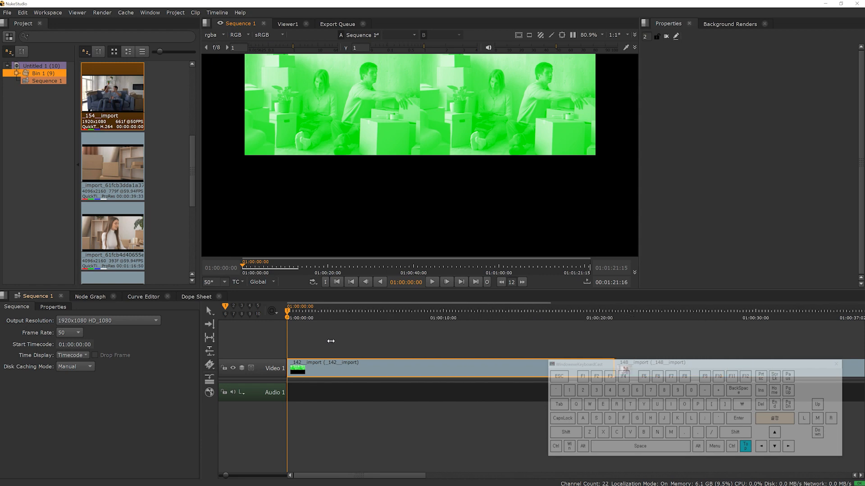
{"action": "scroll", "coordinate": [331, 344], "scroll_direction": "down", "scroll_amount": 5}
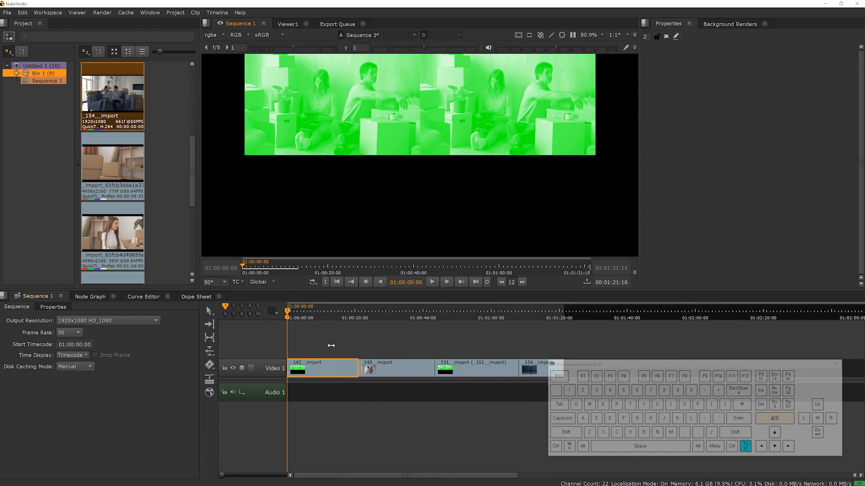
{"action": "scroll", "coordinate": [331, 346], "scroll_direction": "down", "scroll_amount": 2}
{"action": "scroll", "coordinate": [331, 345], "scroll_direction": "up", "scroll_amount": 2}
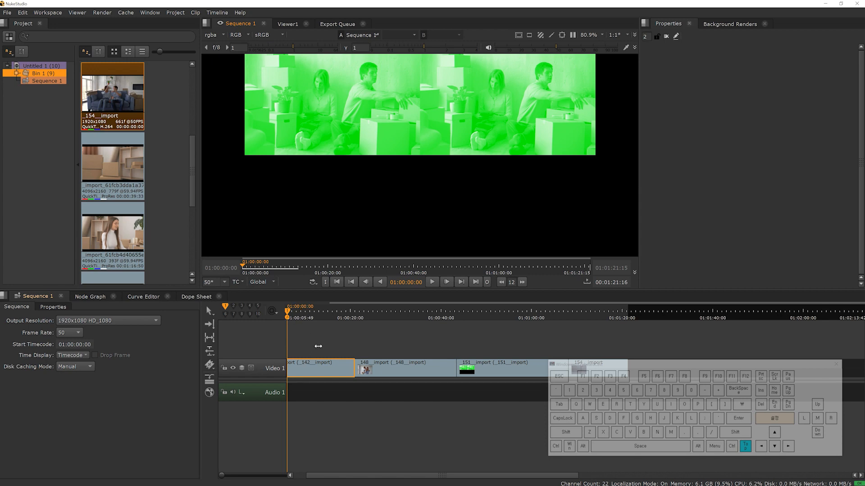
{"action": "left_click", "coordinate": [407, 312]}
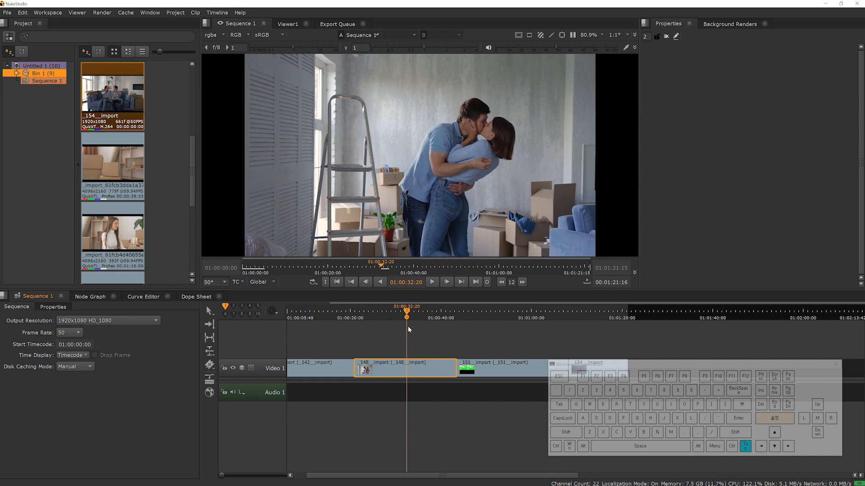
{"action": "scroll", "coordinate": [406, 341], "scroll_direction": "down", "scroll_amount": 3}
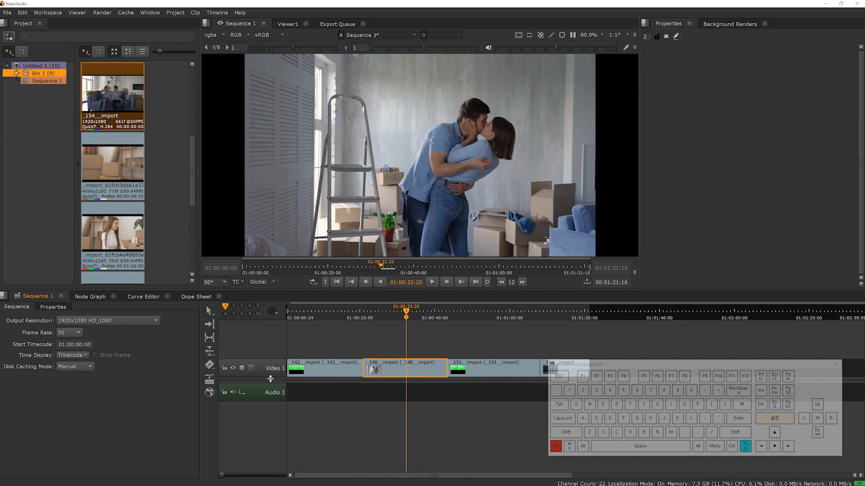
{"action": "key", "text": "ctrl+1"}
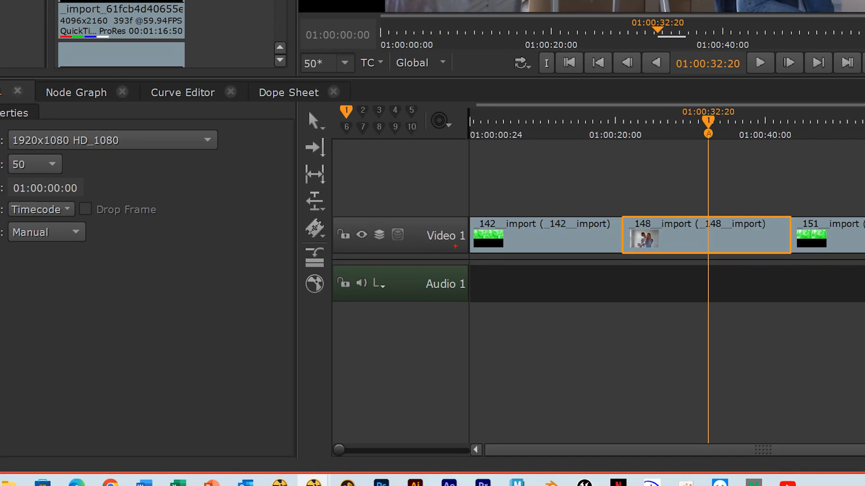
{"action": "mouse_move", "coordinate": [452, 249]}
{"action": "left_mouse_down"}
{"action": "mouse_move", "coordinate": [442, 212]}
{"action": "mouse_move", "coordinate": [468, 224]}
{"action": "left_mouse_up"}
{"action": "mouse_move", "coordinate": [462, 295]}
{"action": "left_mouse_down"}
{"action": "mouse_move", "coordinate": [429, 291]}
{"action": "mouse_move", "coordinate": [459, 268]}
{"action": "left_mouse_up"}
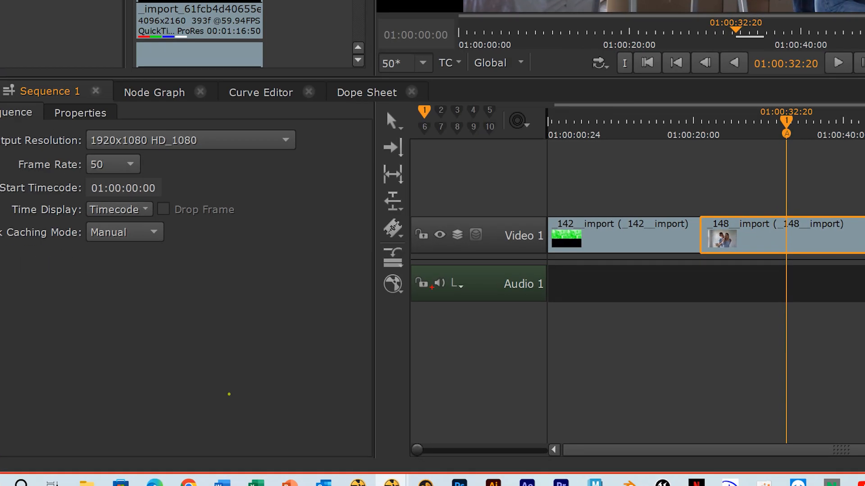
{"action": "left_click_drag", "start_coordinate": [431, 288], "coordinate": [411, 285]}
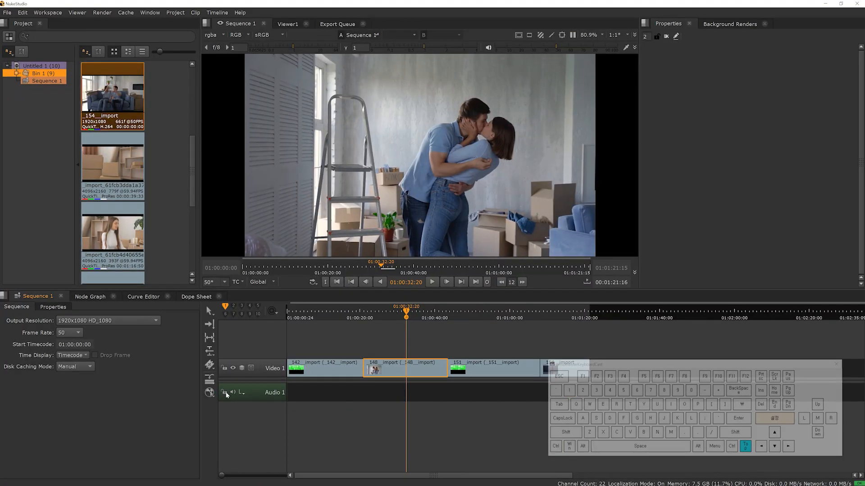
Lock the Audio 1 track in Sequence 1.
{"action": "left_click", "coordinate": [224, 393]}
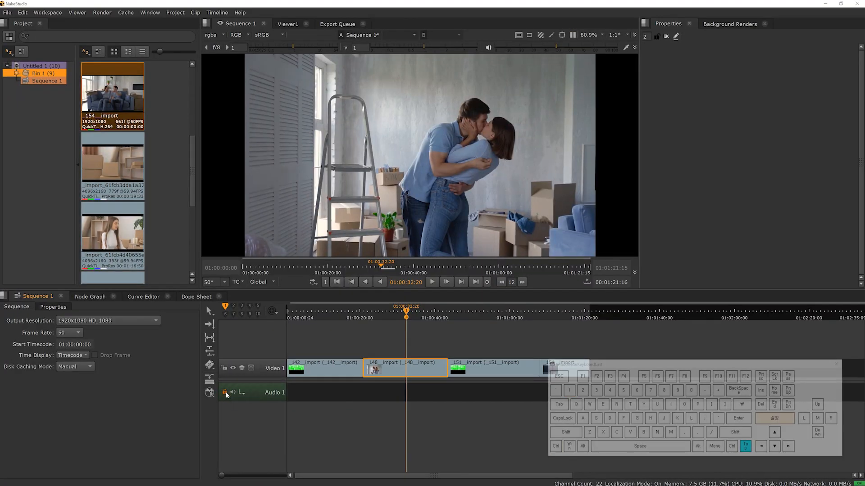
Unlock the Audio 1 track and try Video 1's lock on the _148__import clip, leaving Video 1 unlocked.
{"action": "left_click", "coordinate": [225, 393]}
{"action": "left_click", "coordinate": [224, 369]}
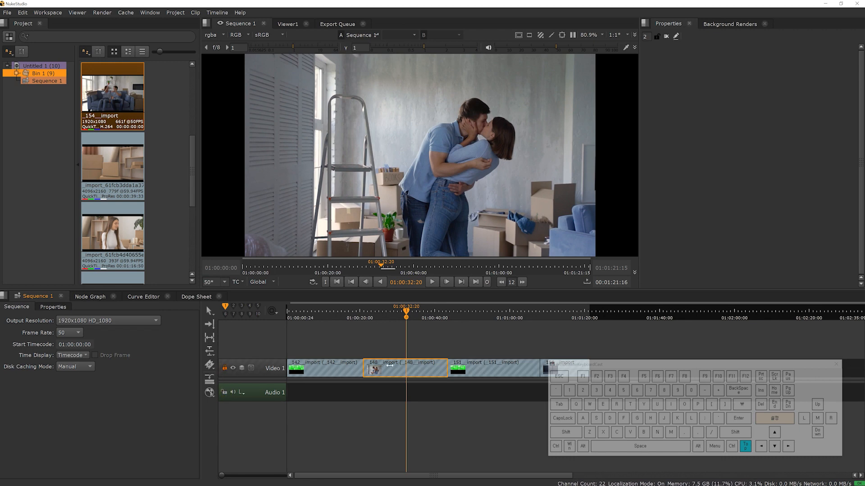
{"action": "left_click", "coordinate": [389, 366]}
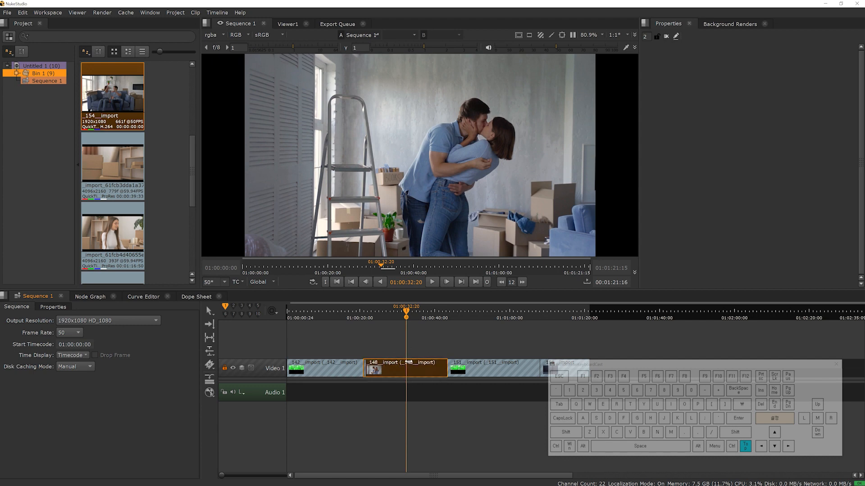
{"action": "key", "text": "c"}
{"action": "left_click", "coordinate": [224, 368]}
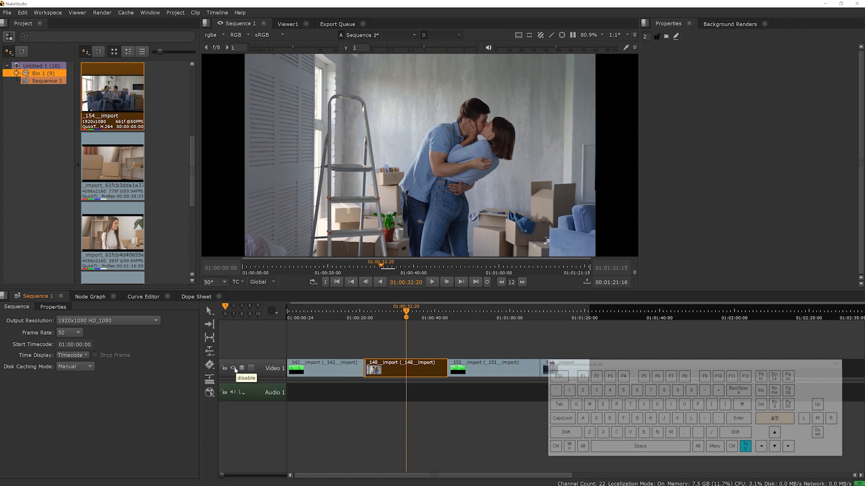
Disable and re-enable the Video 1 track several times to compare the viewer output, leaving the track enabled.
{"action": "left_click", "coordinate": [234, 369]}
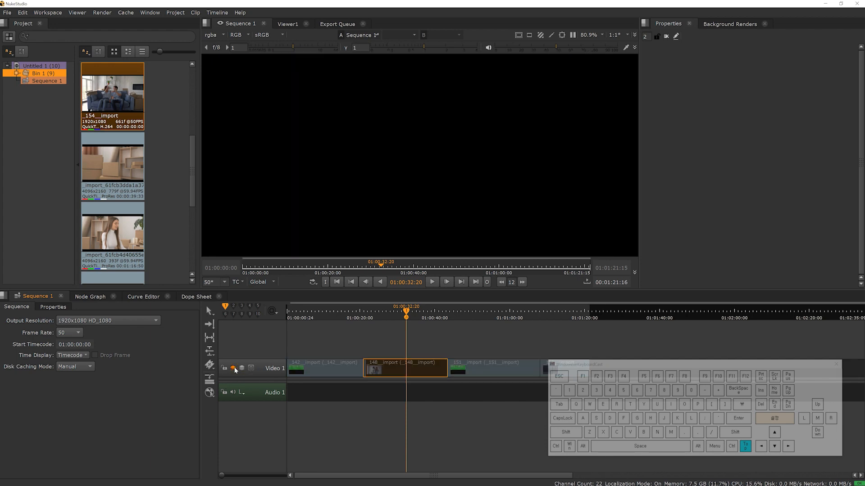
{"action": "left_click", "coordinate": [234, 368]}
{"action": "left_click", "coordinate": [233, 368]}
{"action": "left_click", "coordinate": [234, 369]}
{"action": "left_click", "coordinate": [234, 369]}
{"action": "left_click", "coordinate": [234, 368]}
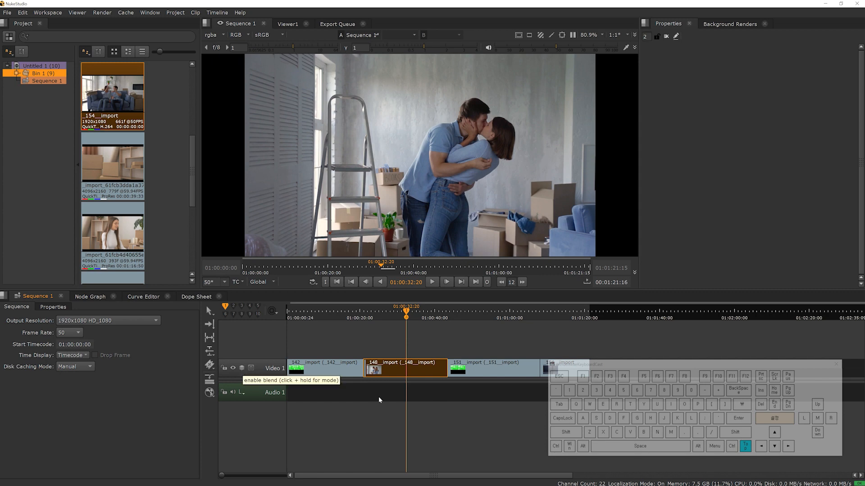
Move the _148__import clip onto a new Video 2 track above _142__import and set the playhead to 01:00:07:48.
{"action": "left_click", "coordinate": [397, 358]}
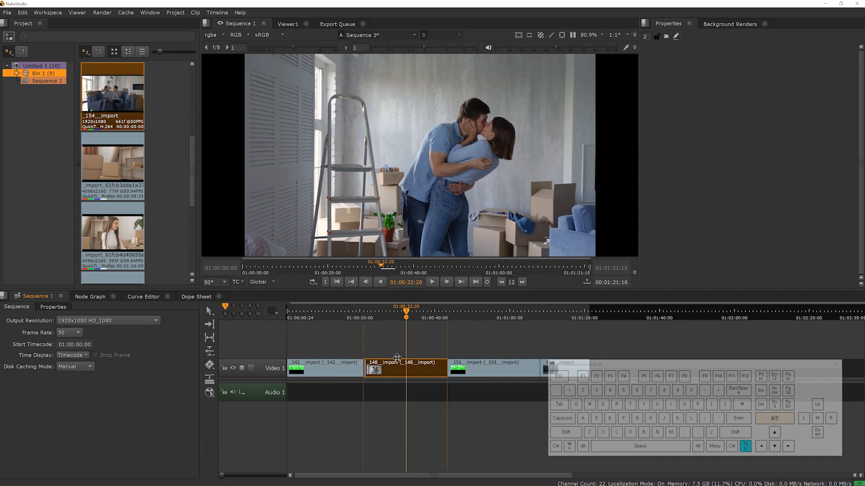
{"action": "left_click_drag", "start_coordinate": [397, 358], "coordinate": [313, 354]}
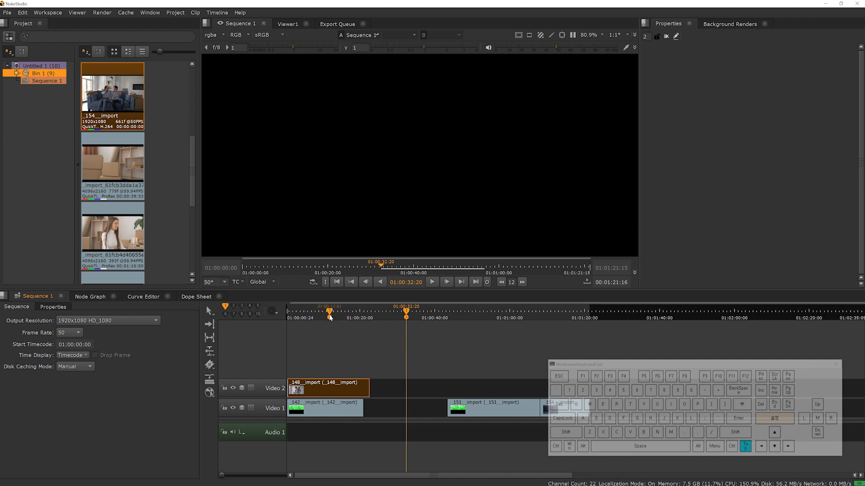
{"action": "left_click_drag", "start_coordinate": [325, 317], "coordinate": [316, 317]}
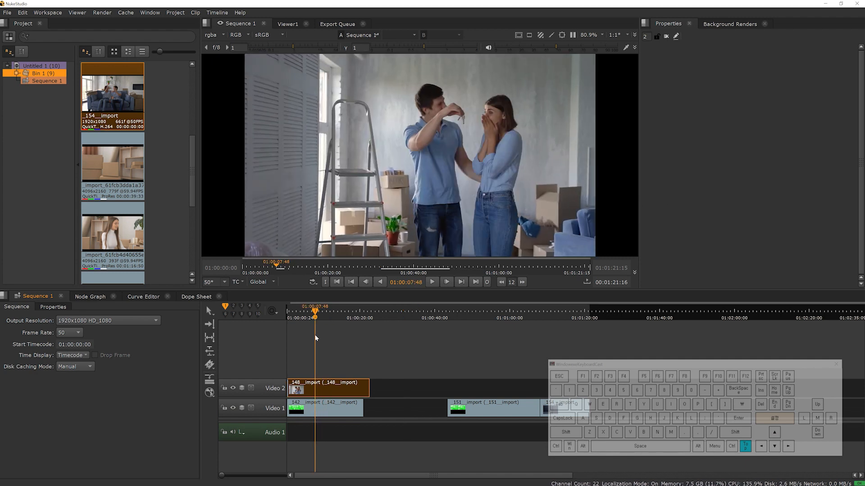
Try blending Video 2 over Video 1 in Multiply mode and in Screen mode.
{"action": "left_click", "coordinate": [242, 389]}
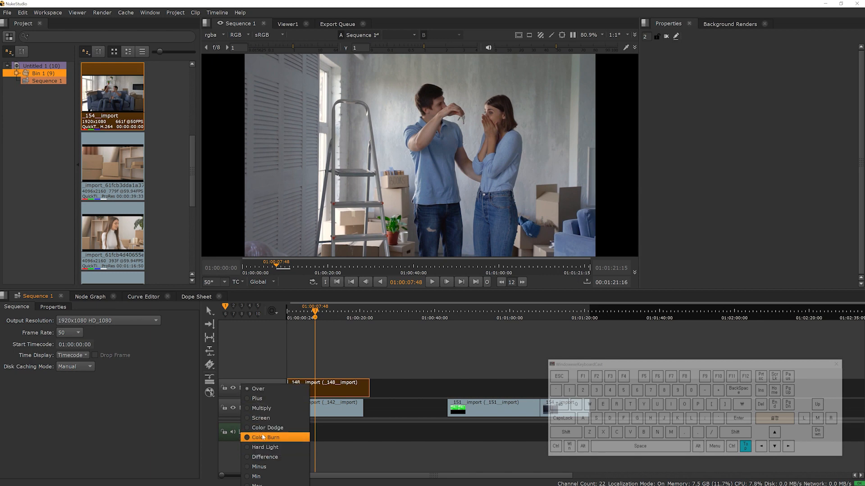
{"action": "left_click", "coordinate": [266, 411]}
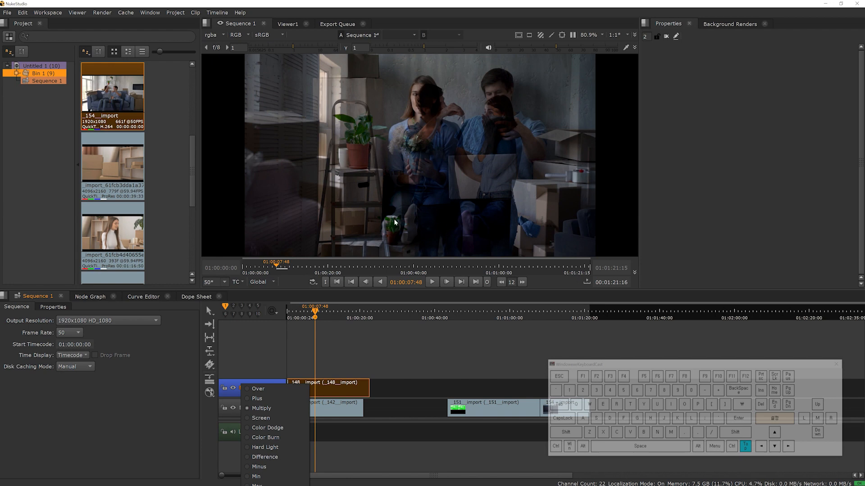
{"action": "left_click", "coordinate": [283, 418]}
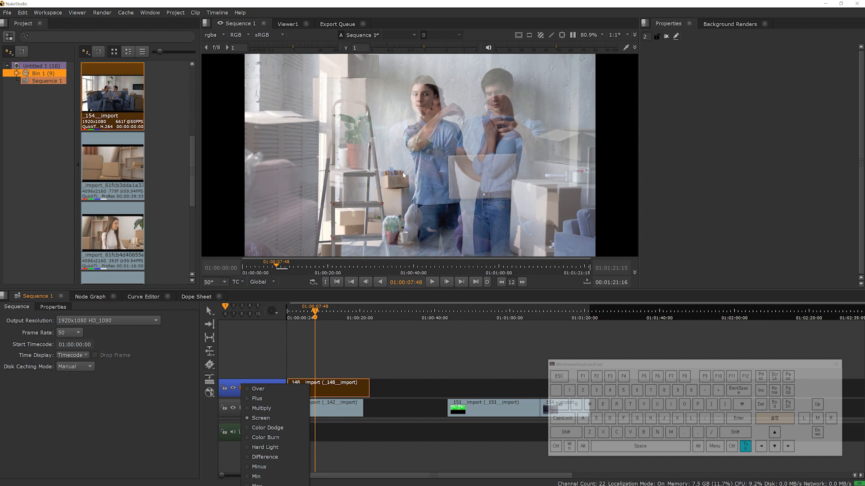
{"action": "left_click", "coordinate": [266, 352]}
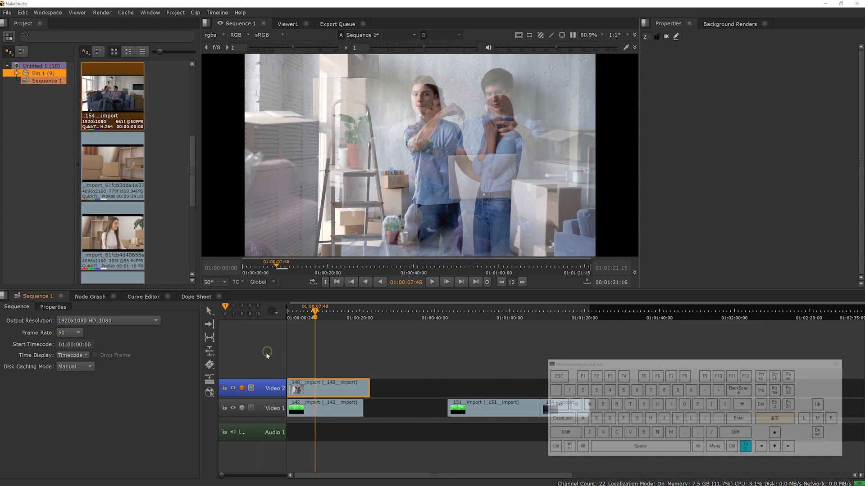
Toggle blending on Video 2 on and off to compare the images, ending with blending disabled.
{"action": "left_click", "coordinate": [242, 388]}
{"action": "left_click", "coordinate": [241, 388]}
{"action": "left_click", "coordinate": [242, 388]}
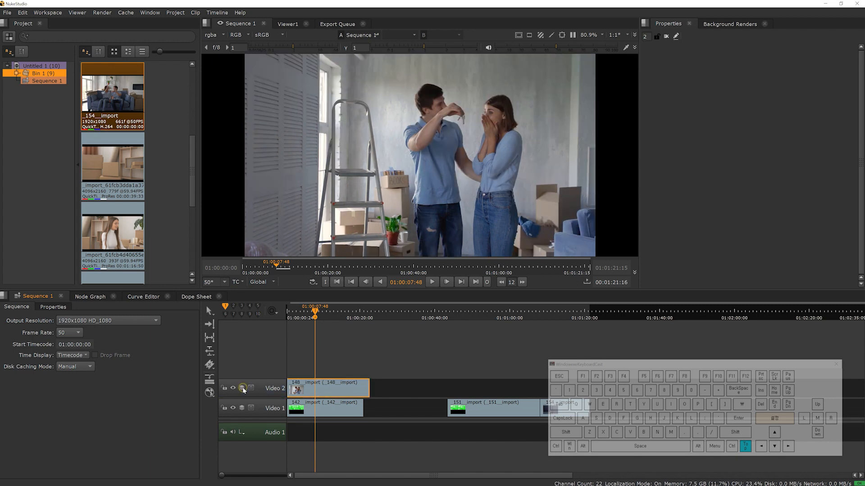
{"action": "left_click", "coordinate": [241, 388]}
{"action": "left_click", "coordinate": [241, 389]}
{"action": "left_click", "coordinate": [241, 388]}
{"action": "left_click", "coordinate": [241, 388]}
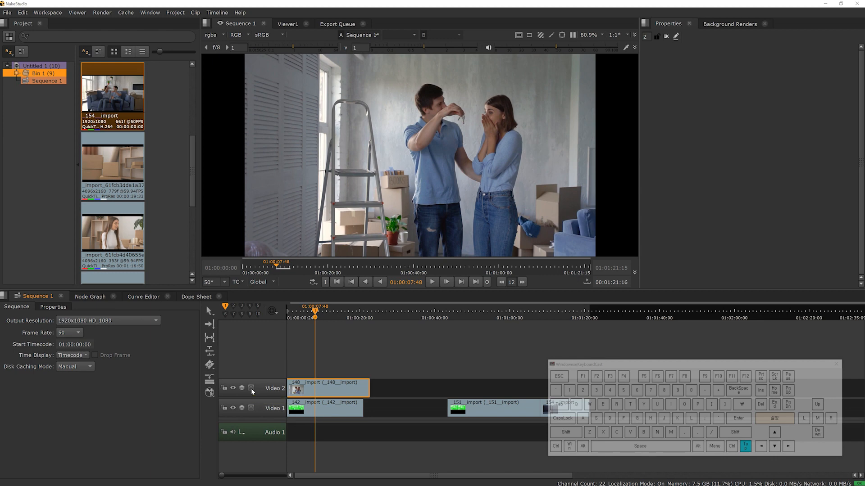
Move the _148__import clip along Video 2 to start at about 01:00:26, freeing the start of the track.
{"action": "left_click", "coordinate": [319, 386]}
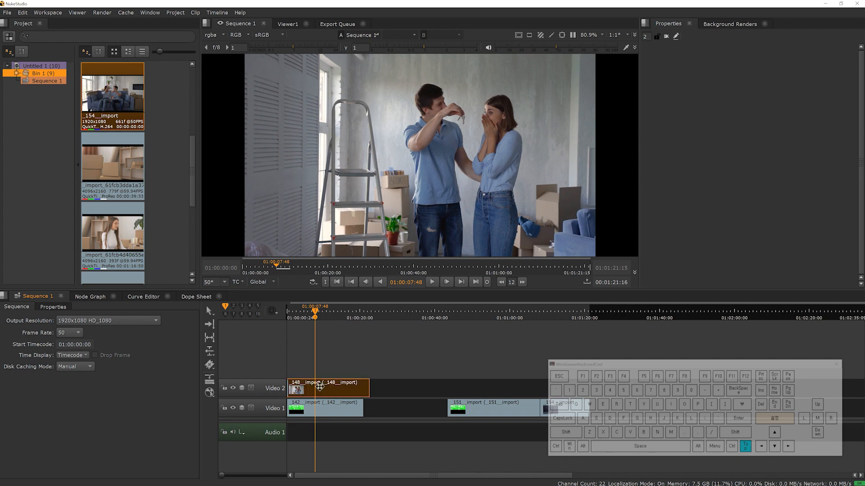
{"action": "left_click_drag", "start_coordinate": [319, 386], "coordinate": [415, 387]}
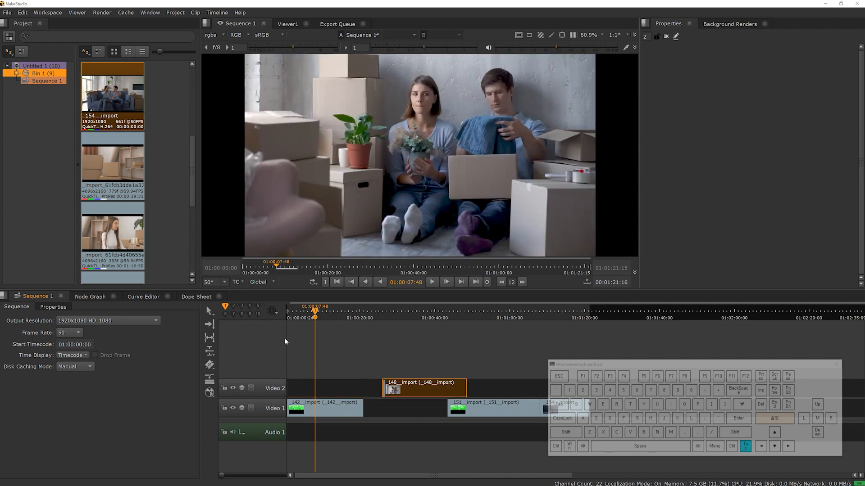
Import colorwheel.mov from the Source folder into Bin 1.
{"action": "scroll", "coordinate": [152, 217], "scroll_direction": "down", "scroll_amount": 5}
{"action": "right_click", "coordinate": [161, 205]}
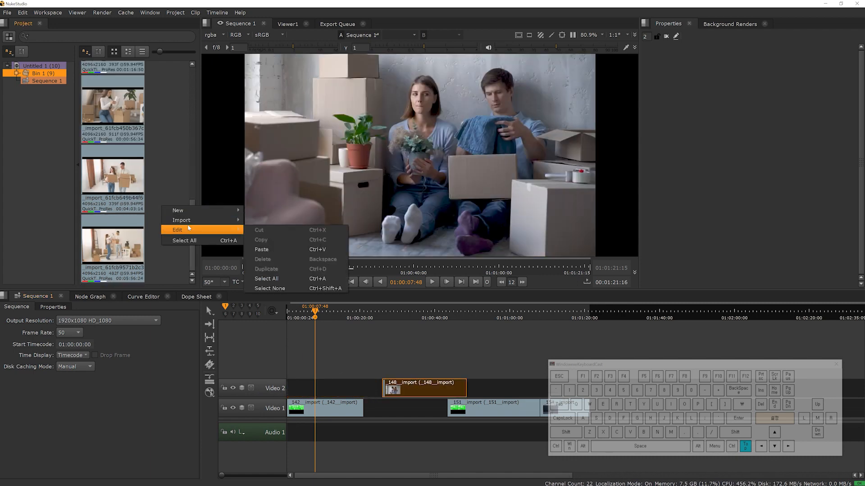
{"action": "mouse_move", "coordinate": [227, 210]}
{"action": "mouse_move", "coordinate": [202, 220]}
{"action": "left_click", "coordinate": [264, 219]}
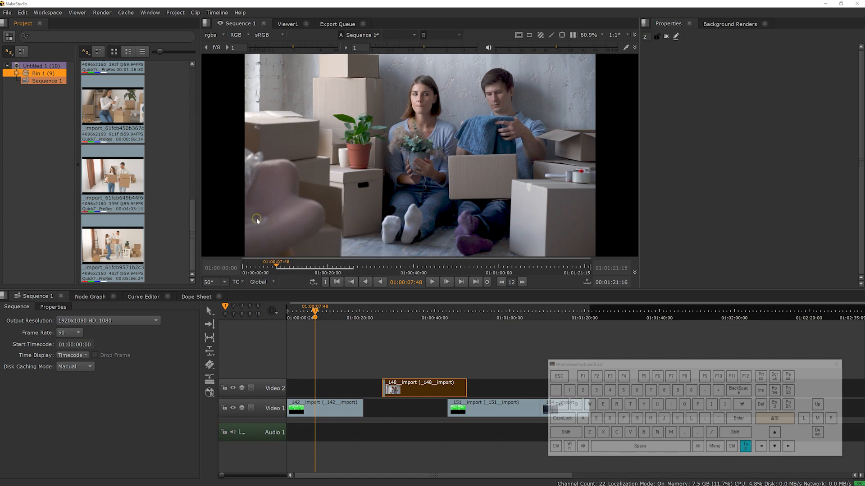
{"action": "left_click", "coordinate": [344, 183]}
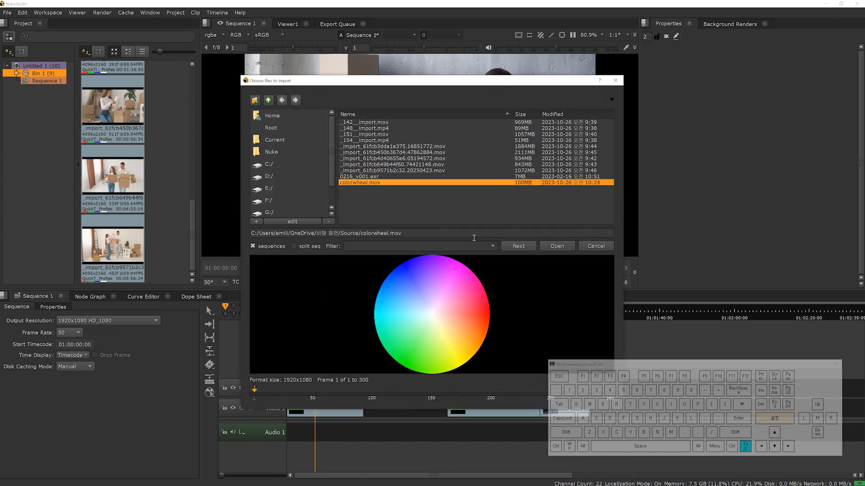
{"action": "left_click", "coordinate": [547, 248]}
Place the colorwheel clip at the start of Video 2 and move the playhead to 01:00:02:33.
{"action": "scroll", "coordinate": [159, 222], "scroll_direction": "down", "scroll_amount": 1}
{"action": "left_click_drag", "start_coordinate": [120, 245], "coordinate": [291, 391]}
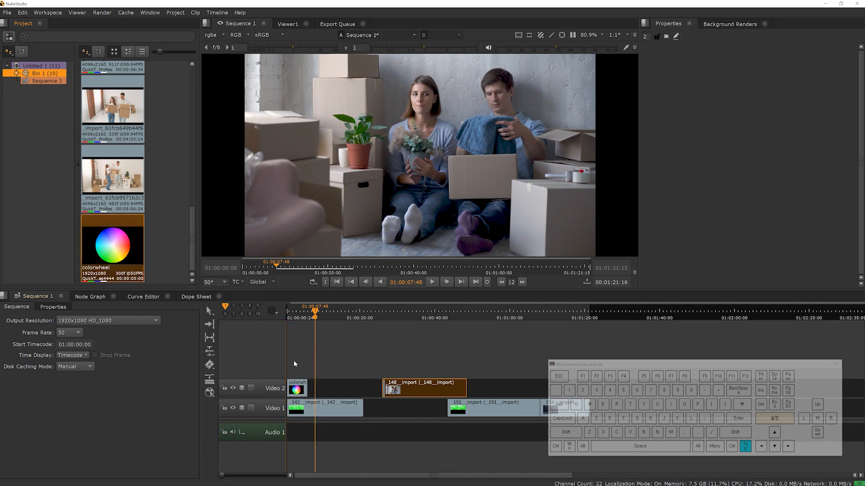
{"action": "left_click", "coordinate": [295, 318]}
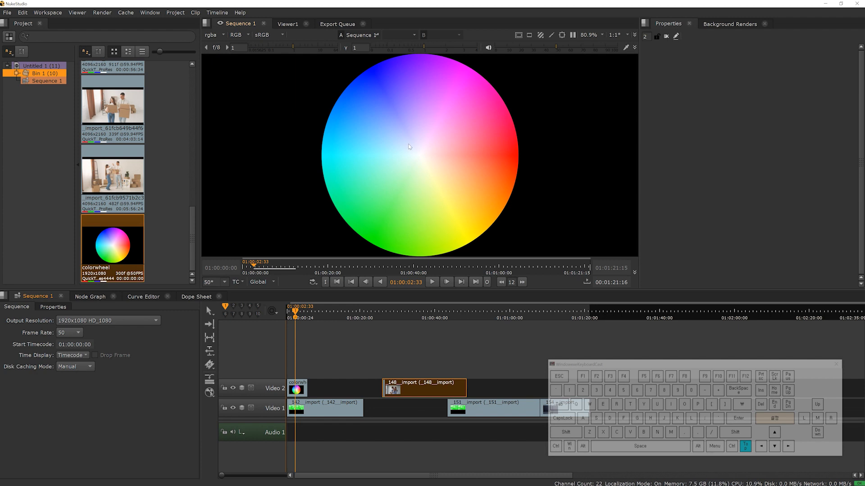
Inspect the colorwheel clip's alpha channel by switching the viewer between alpha and RGB, ending on RGB.
{"action": "key", "text": "a"}
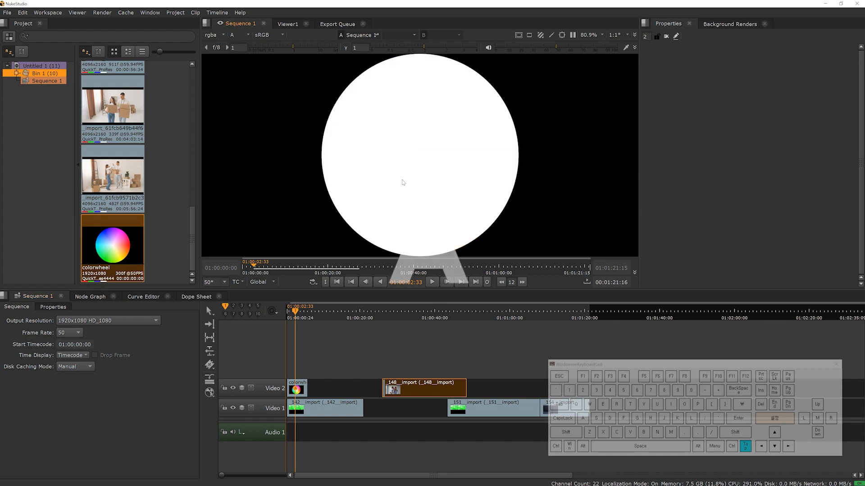
{"action": "key", "text": "a"}
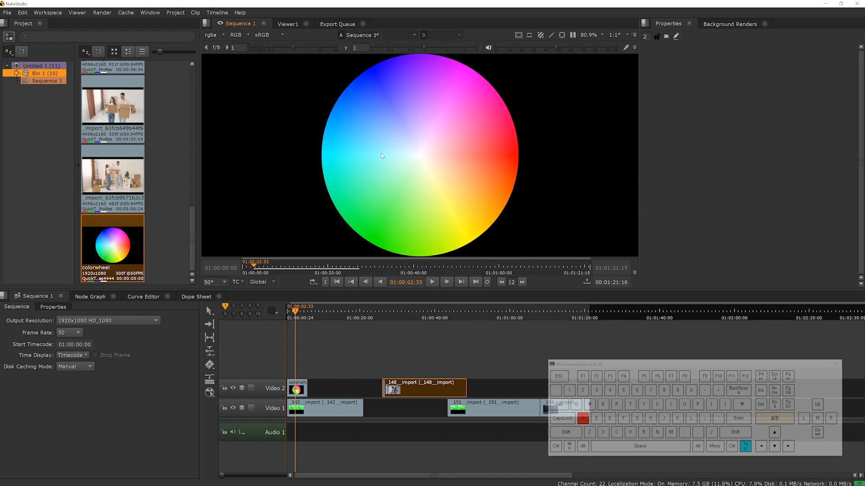
{"action": "key", "text": "a"}
{"action": "key", "text": "a"}
{"action": "key", "text": "a"}
{"action": "key", "text": "a"}
{"action": "key", "text": "a"}
Enable blending on the Video 2 track with the Multiply mode.
{"action": "left_click", "coordinate": [242, 389]}
{"action": "left_click", "coordinate": [243, 389]}
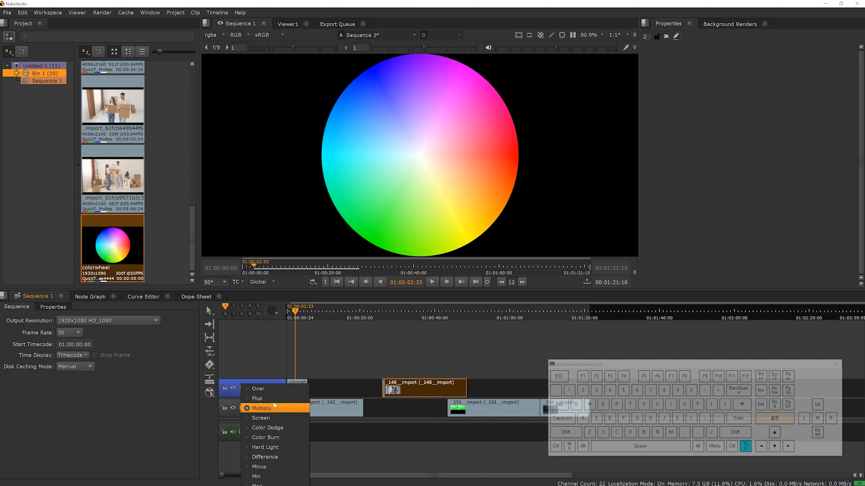
{"action": "left_click", "coordinate": [349, 360]}
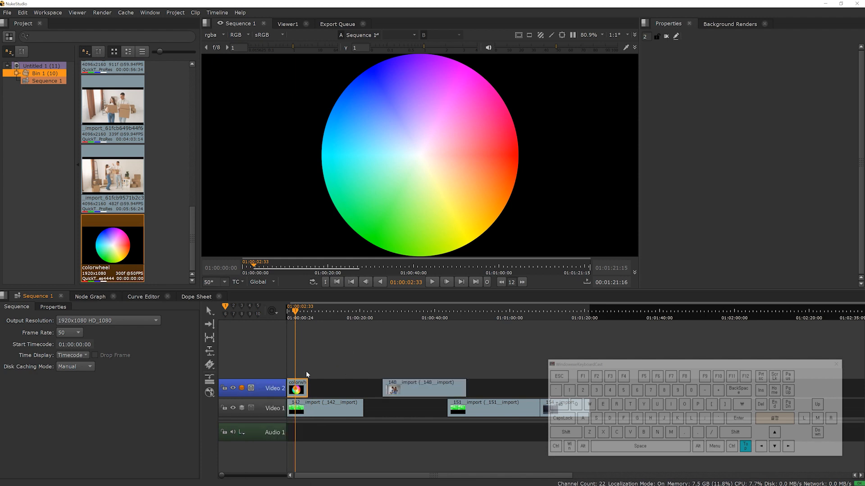
Check which Sequence 1 tracks are displayed through the viewer's A input.
{"action": "key", "text": "w"}
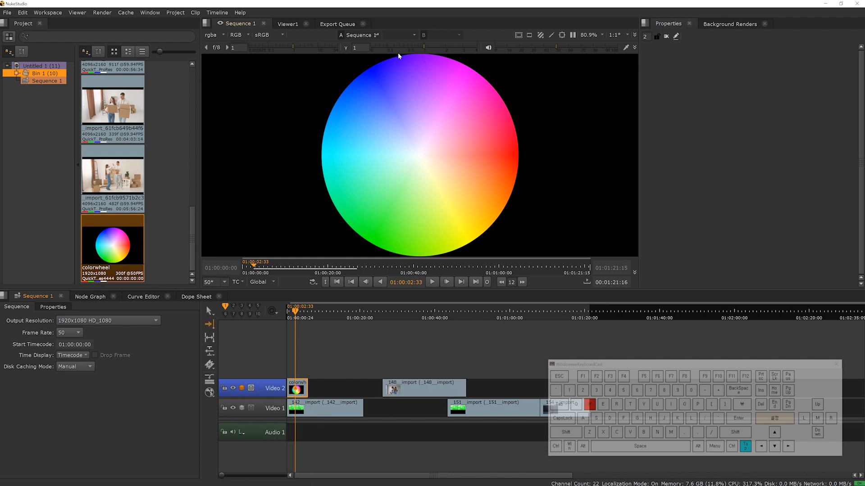
{"action": "key", "text": "w"}
{"action": "left_click", "coordinate": [373, 36]}
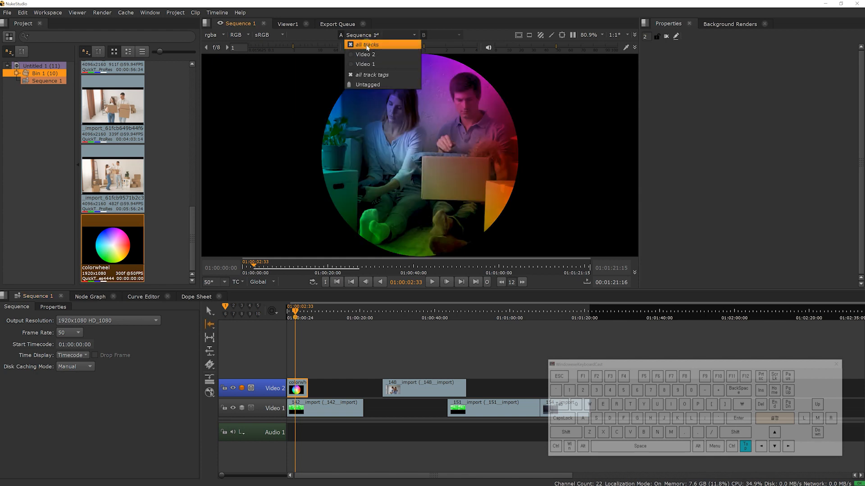
{"action": "left_click", "coordinate": [429, 109]}
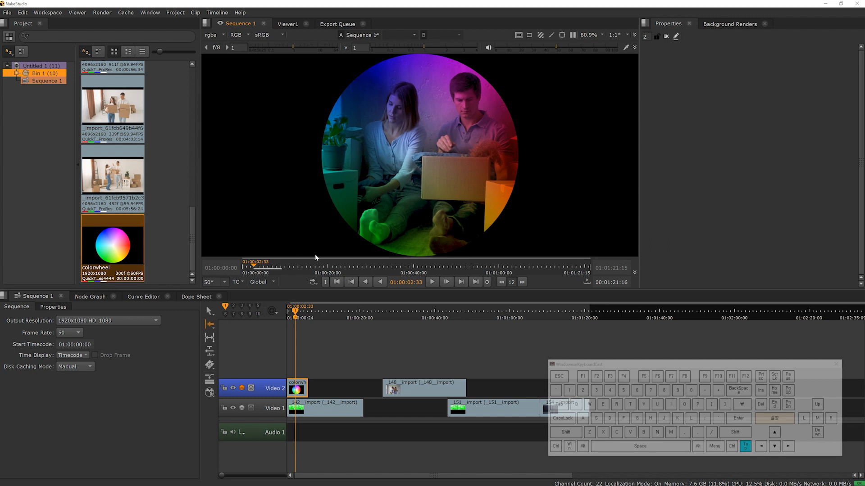
Toggle Video 2's blending off and on, and compare Screen mode with Multiply, ending on Multiply.
{"action": "left_click", "coordinate": [242, 388]}
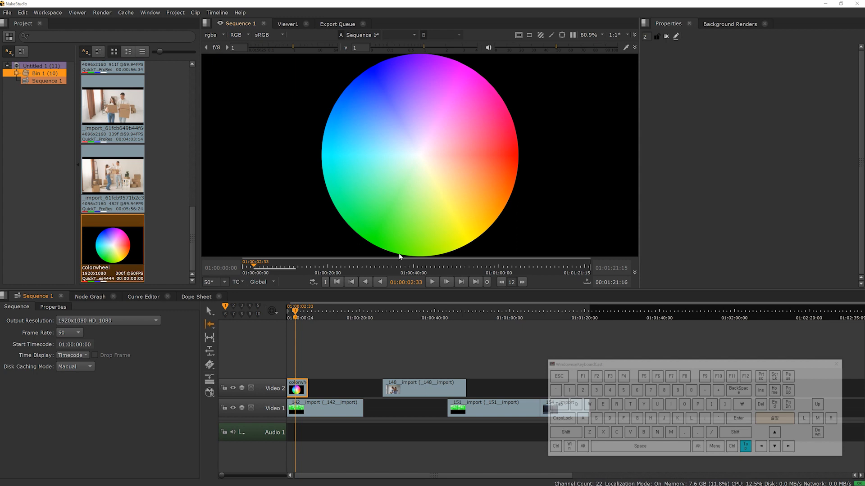
{"action": "left_click", "coordinate": [242, 388]}
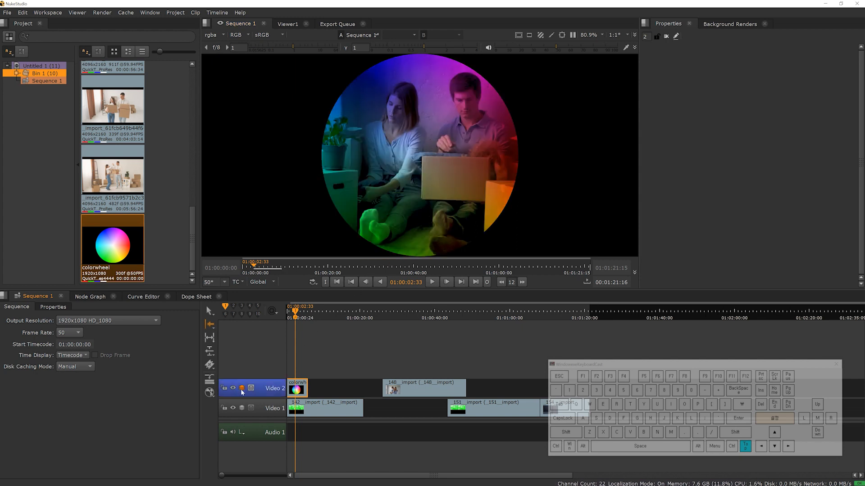
{"action": "right_click", "coordinate": [241, 390]}
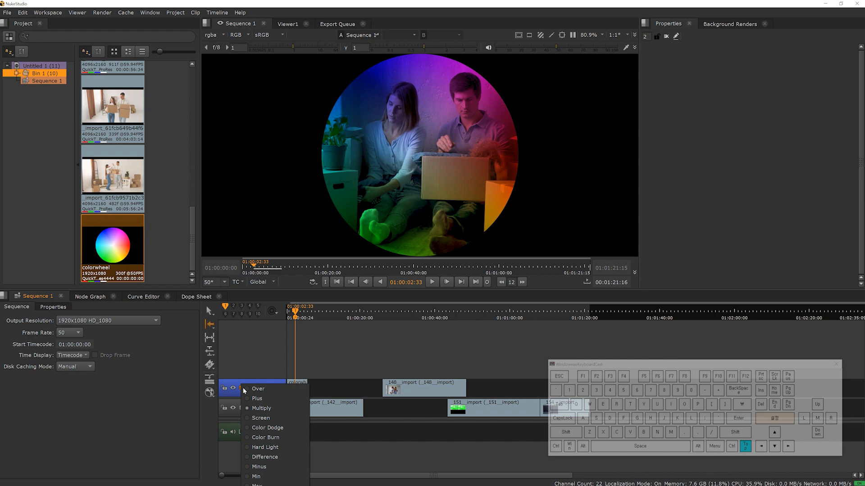
{"action": "left_click", "coordinate": [261, 417]}
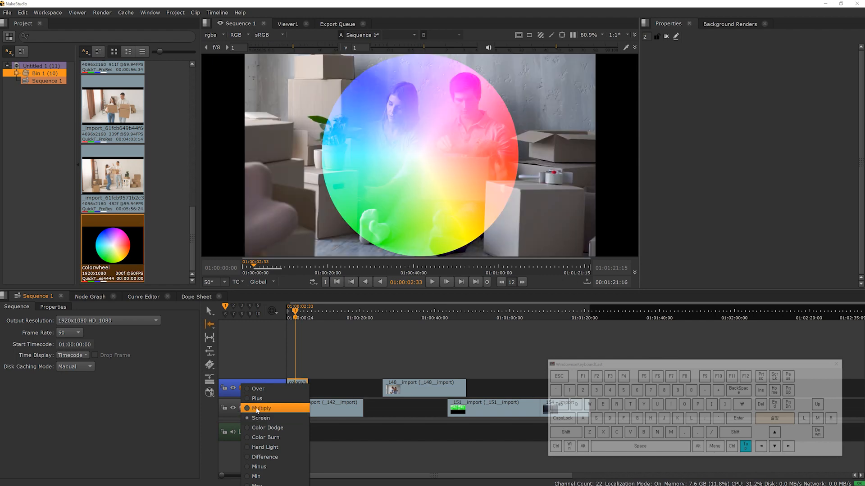
{"action": "left_click", "coordinate": [258, 408]}
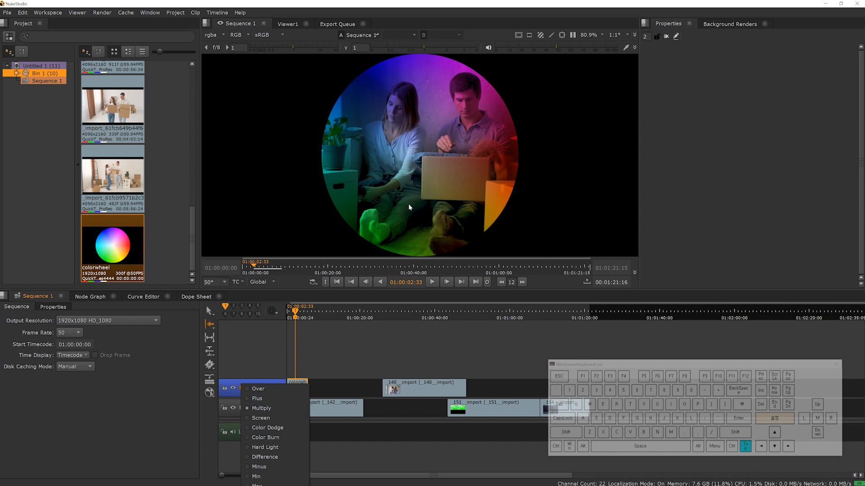
{"action": "left_click", "coordinate": [298, 367]}
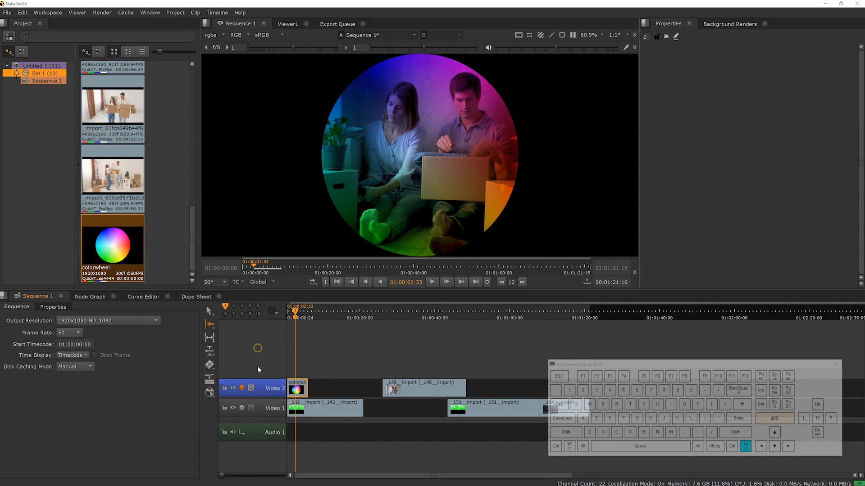
Enable mask blending on Video 2 so the Multiply blend is limited to the color wheel's alpha.
{"action": "left_click", "coordinate": [252, 389]}
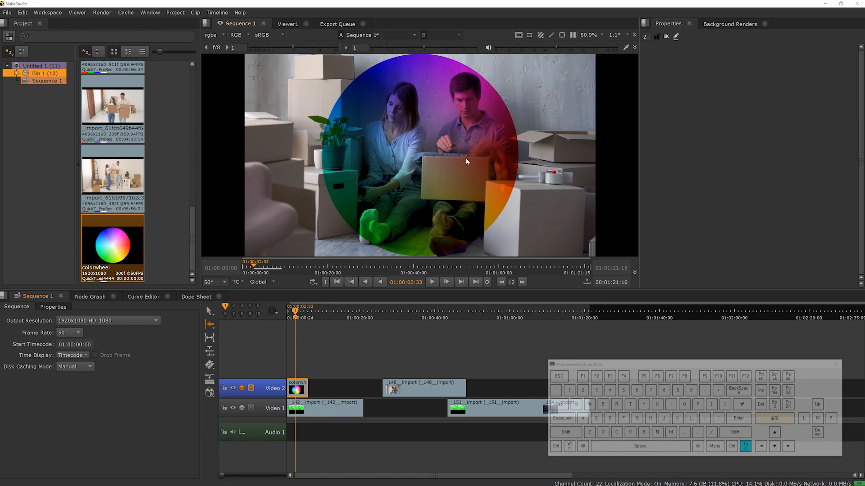
Turn off mask blending and blending on Video 2, and delete the color wheel clip from that track.
{"action": "left_click", "coordinate": [251, 388]}
{"action": "left_click", "coordinate": [242, 388]}
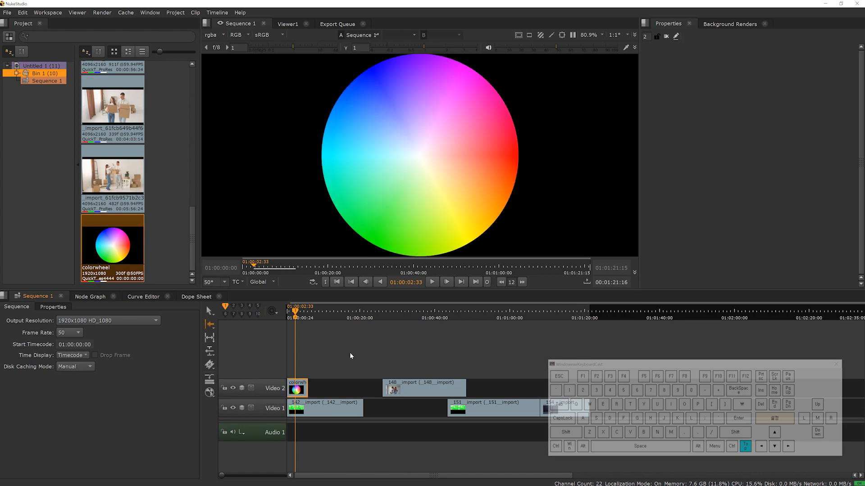
{"action": "left_click_drag", "start_coordinate": [350, 355], "coordinate": [273, 396]}
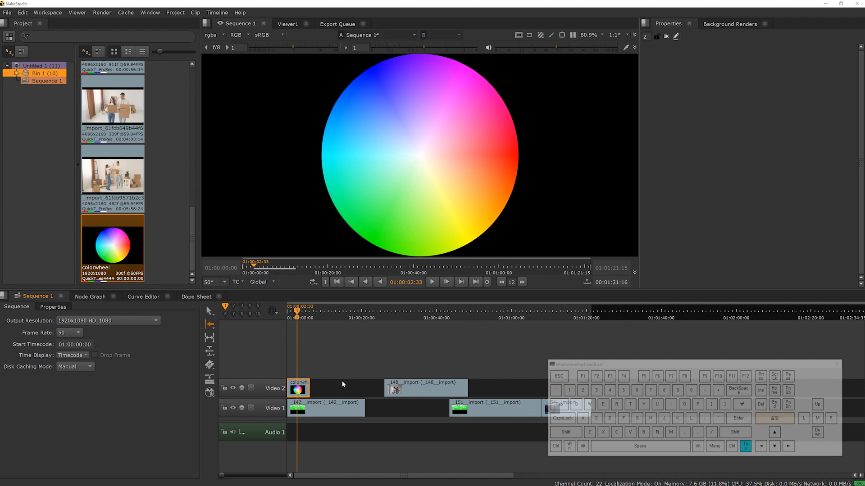
{"action": "key", "text": "Delete"}
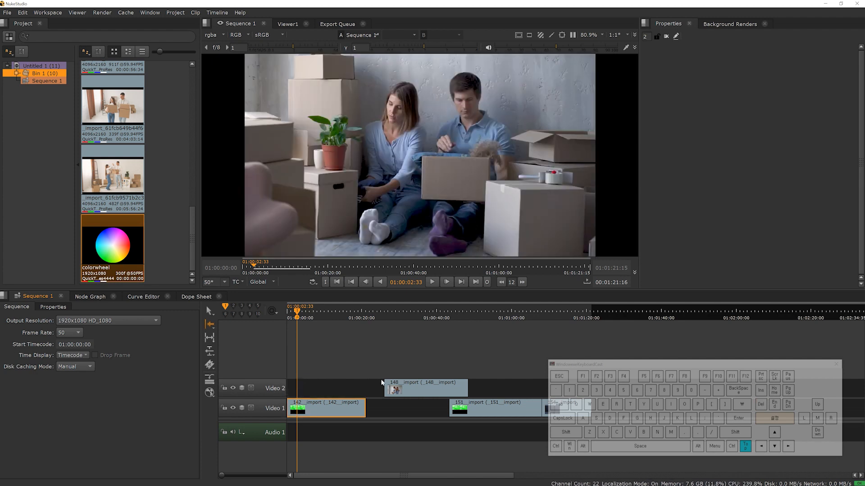
Move the _148__import clip on Video 2 to start where _142__import ends, and frame it in the timeline.
{"action": "left_click_drag", "start_coordinate": [399, 390], "coordinate": [382, 393]}
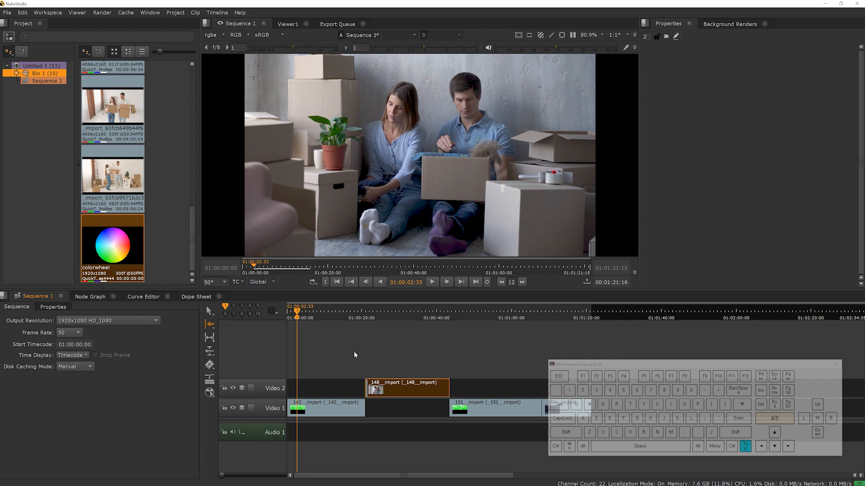
{"action": "scroll", "coordinate": [355, 355], "scroll_direction": "down", "scroll_amount": 3}
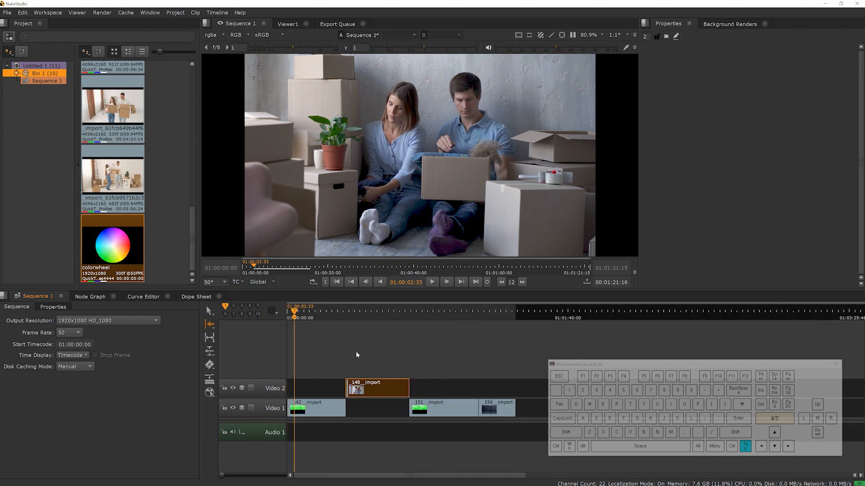
{"action": "left_click", "coordinate": [355, 351]}
{"action": "left_click_drag", "start_coordinate": [371, 386], "coordinate": [400, 398]}
{"action": "key", "text": "f"}
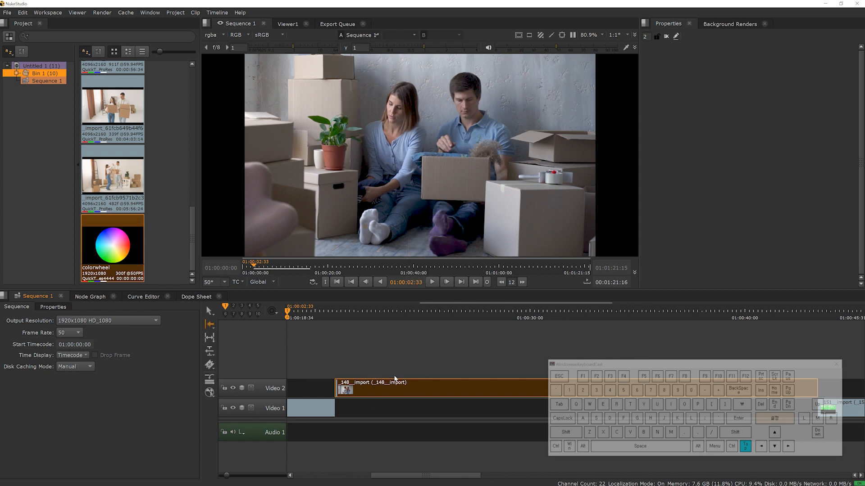
{"action": "scroll", "coordinate": [395, 372], "scroll_direction": "down", "scroll_amount": 5}
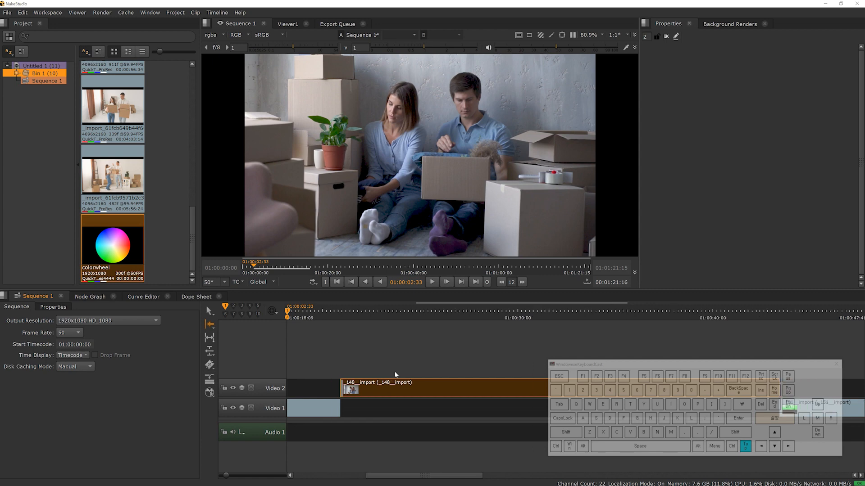
{"action": "scroll", "coordinate": [394, 372], "scroll_direction": "down", "scroll_amount": 4}
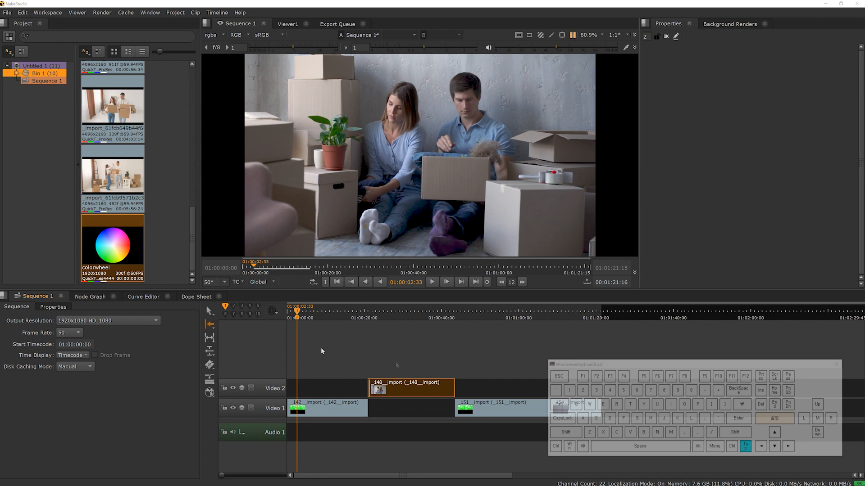
Select _142__import on Video 1, step the selection between neighbouring clips, and end with _148__import on Video 2 selected.
{"action": "left_click", "coordinate": [318, 407]}
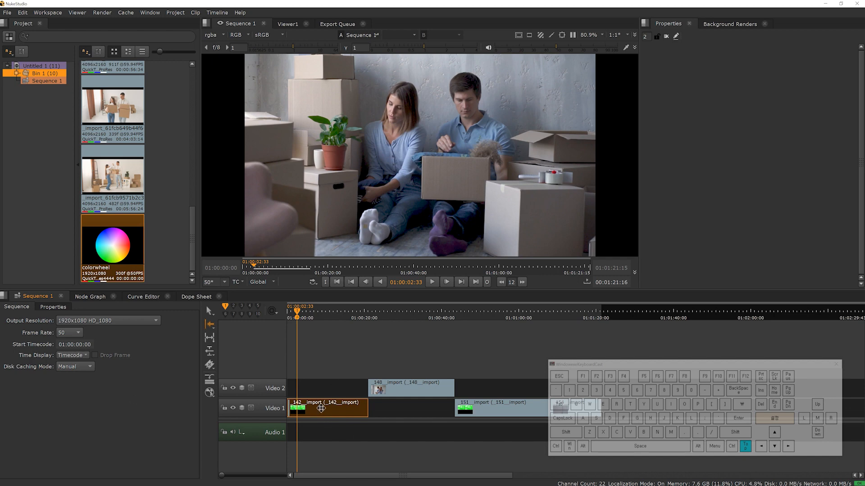
{"action": "key", "text": "ctrl+Right"}
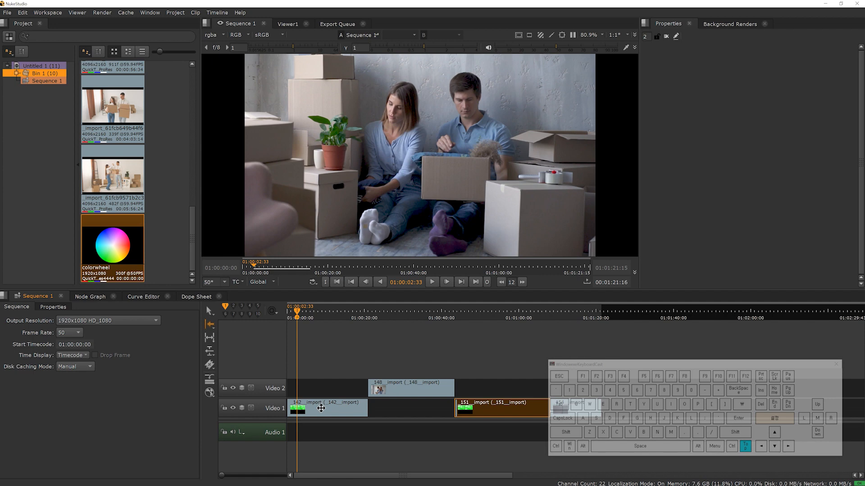
{"action": "key", "text": "ctrl+Left"}
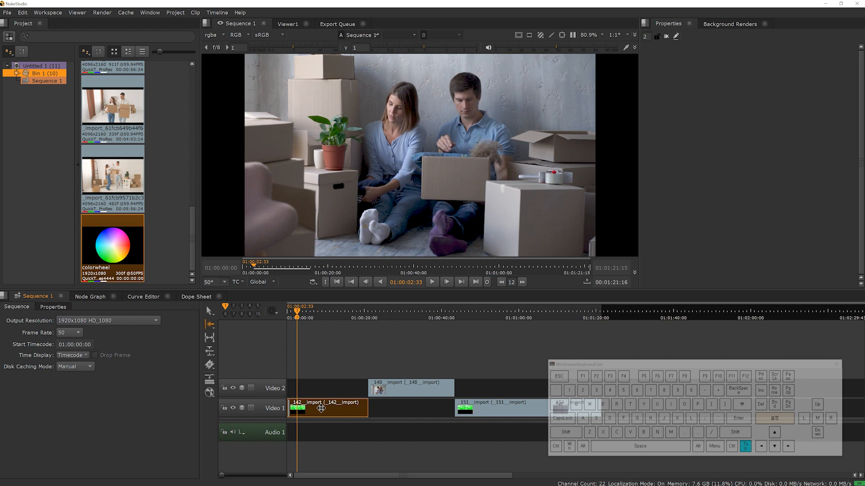
{"action": "key", "text": "ctrl+Right"}
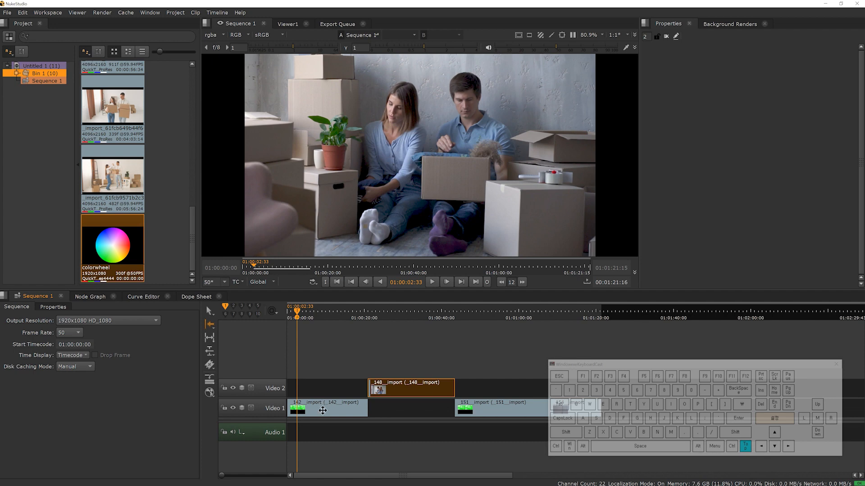
Jump the playhead back and forth between the clips' edit points, ending at the start of _148__import at 01:00:21:02.
{"action": "key", "text": "Up"}
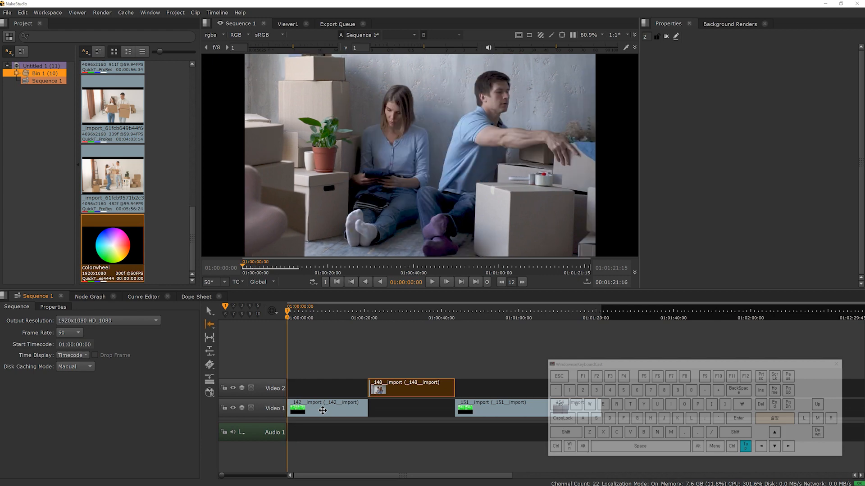
{"action": "key", "text": "Down"}
{"action": "key", "text": "Up"}
{"action": "key", "text": "Down"}
{"action": "key", "text": "Up"}
{"action": "key", "text": "Down"}
{"action": "key", "text": "Up"}
{"action": "key", "text": "Down"}
{"action": "key", "text": "Up"}
{"action": "key", "text": "Down"}
{"action": "key", "text": "Up"}
{"action": "key", "text": "Down"}
{"action": "key", "text": "Up"}
{"action": "key", "text": "Down"}
{"action": "key", "text": "Up"}
{"action": "key", "text": "Down"}
{"action": "key", "text": "Up"}
{"action": "key", "text": "Down"}
{"action": "key", "text": "Up"}
{"action": "key", "text": "Down"}
{"action": "key", "text": "Up"}
{"action": "key", "text": "Down"}
{"action": "key", "text": "Up"}
{"action": "key", "text": "Down"}
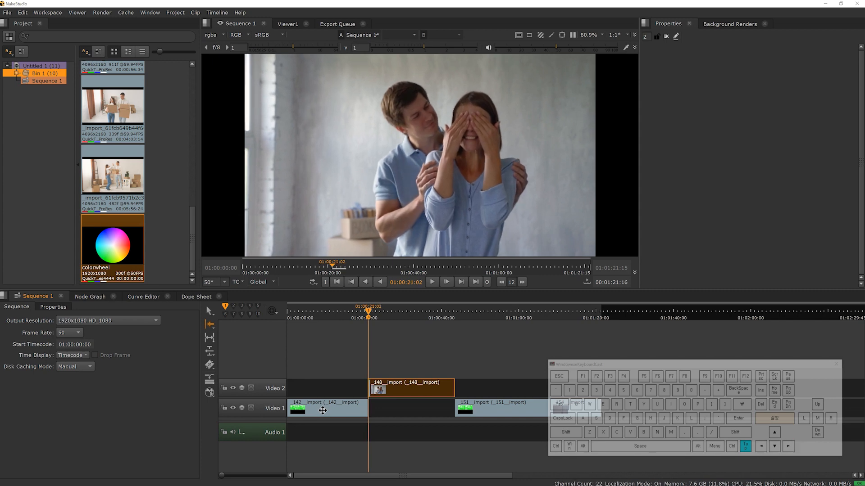
Advance the playhead frame by frame into the _148__import clip to 01:00:21:20.
{"action": "key", "text": "Right"}
{"action": "key", "text": "Right"}
{"action": "key", "text": "Right"}
{"action": "key", "text": "Right"}
{"action": "key", "text": "Right"}
{"action": "key", "text": "Right"}
{"action": "key", "text": "Right"}
{"action": "key", "text": "Right"}
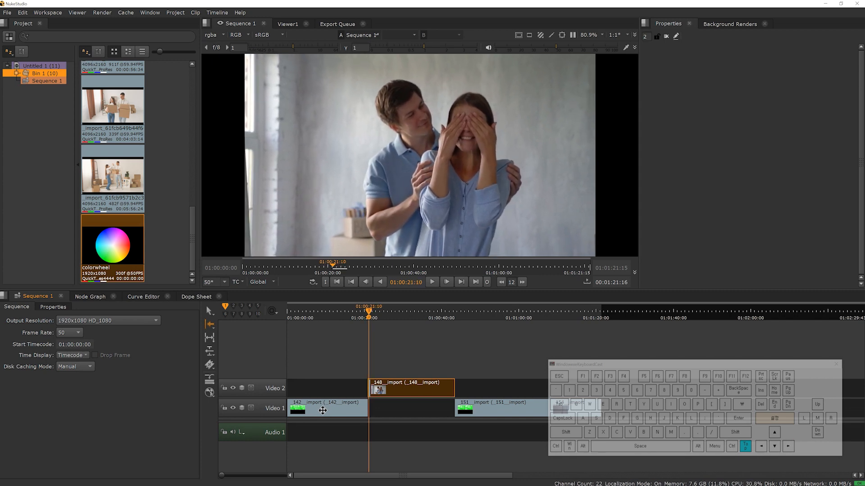
{"action": "key", "text": "Right"}
{"action": "key", "text": "Right"}
{"action": "key", "text": "Right"}
{"action": "key", "text": "Right"}
{"action": "key", "text": "Right"}
{"action": "key", "text": "Right"}
{"action": "key", "text": "Right"}
{"action": "key", "text": "Right"}
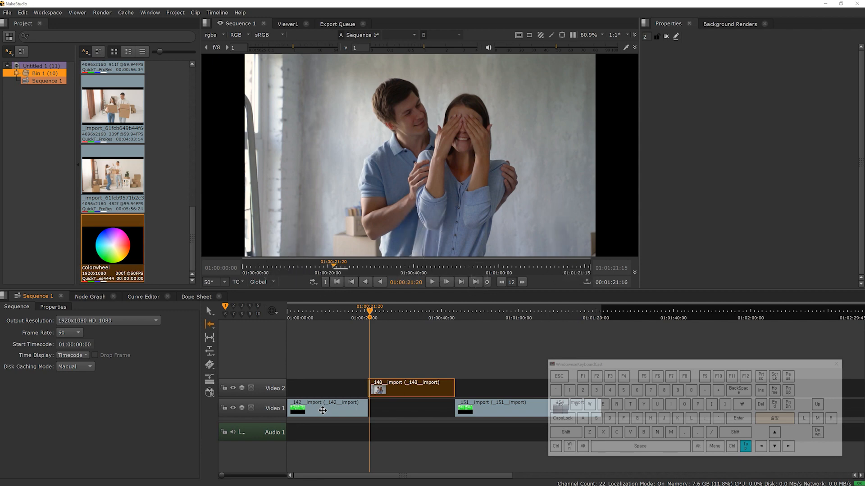
Play the sequence backward, stop it, play it forward at normal and double speed, and stop inside _148__import.
{"action": "key", "text": "j"}
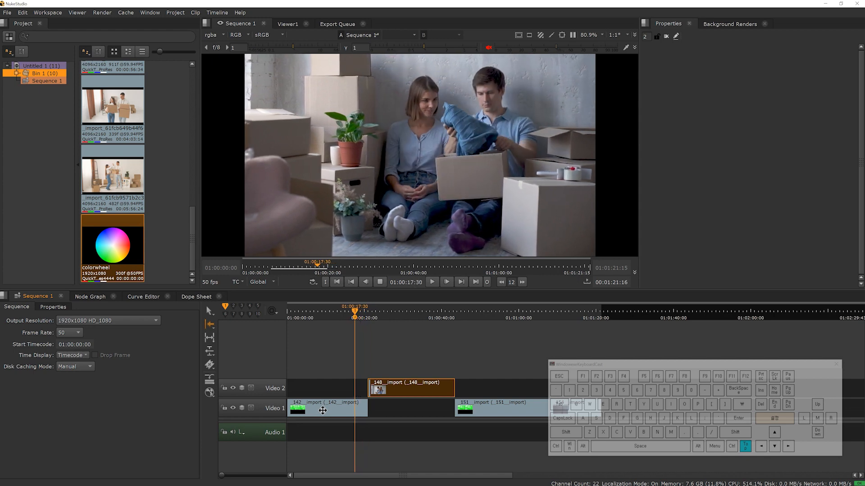
{"action": "key", "text": "k"}
{"action": "key", "text": "l"}
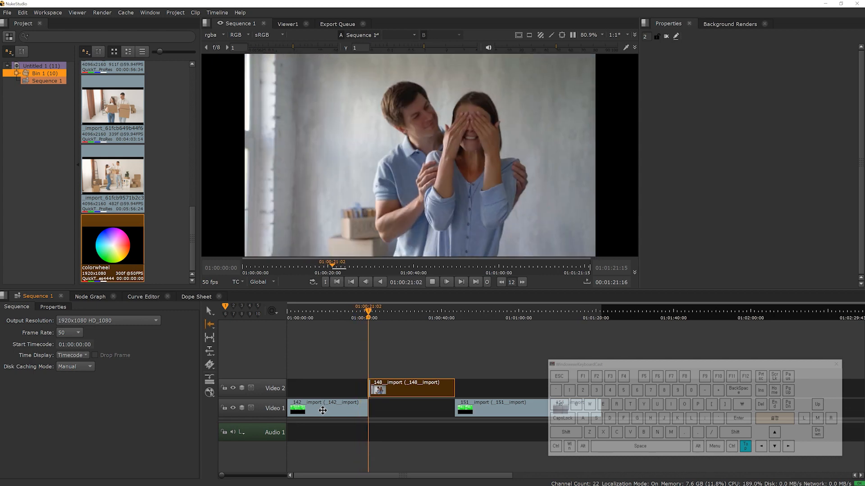
{"action": "key", "text": "l"}
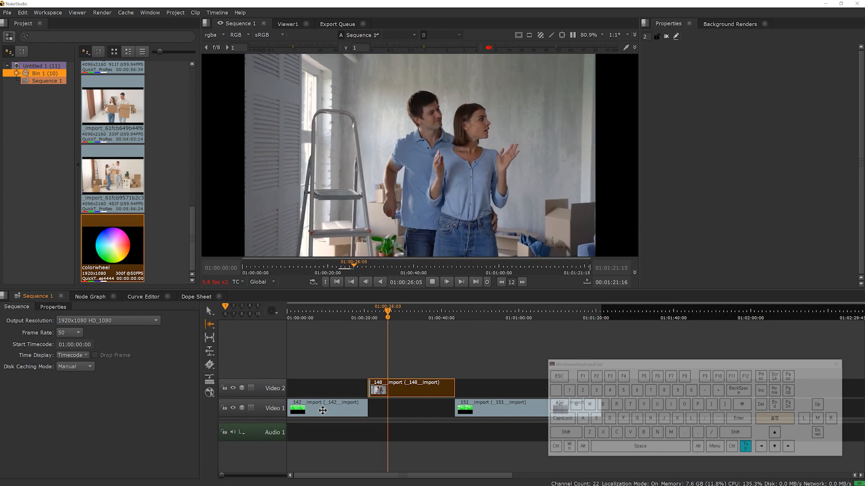
{"action": "key", "text": "k"}
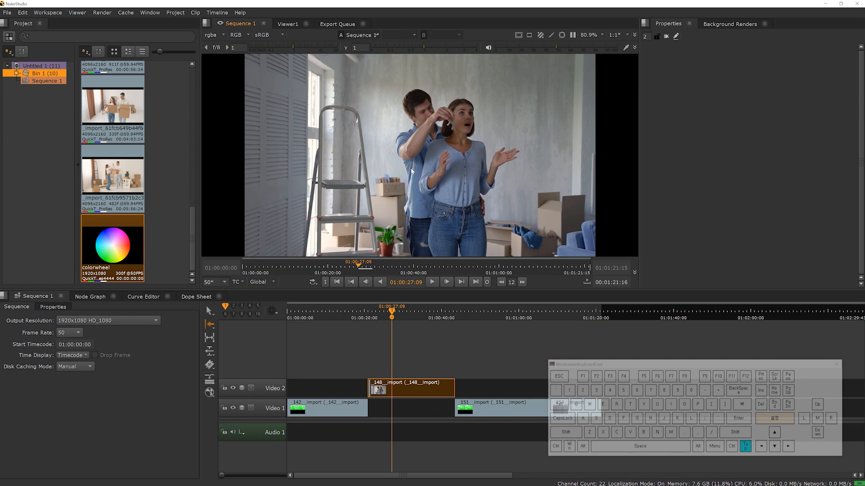
Enable the viewer wipe, move _148__import over _142__import, and place the playhead at 01:00:10:37 where the clips overlap.
{"action": "key", "text": "w"}
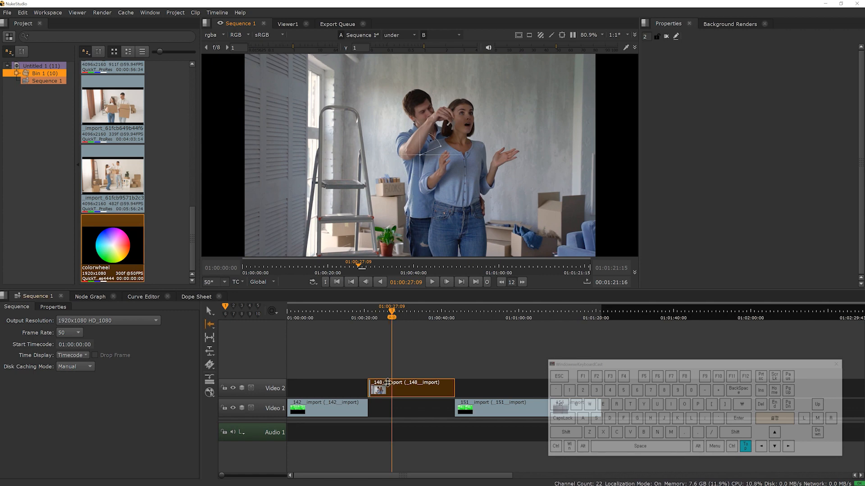
{"action": "left_click_drag", "start_coordinate": [393, 384], "coordinate": [322, 384]}
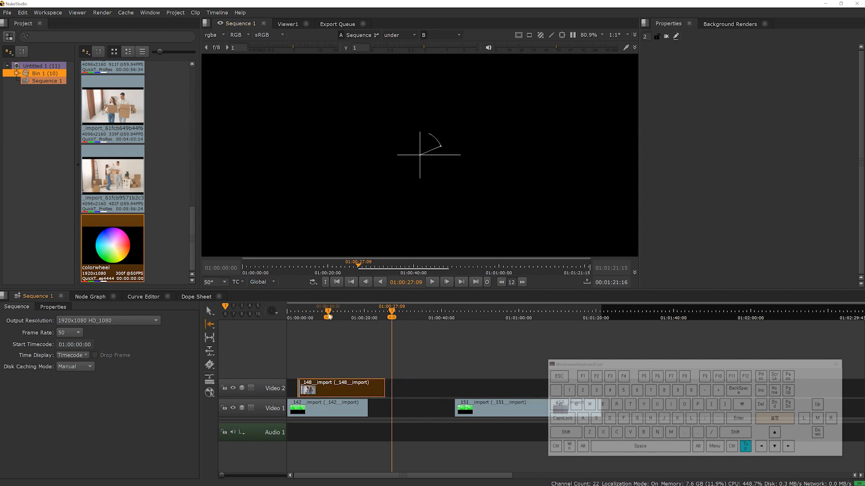
{"action": "left_click", "coordinate": [328, 311]}
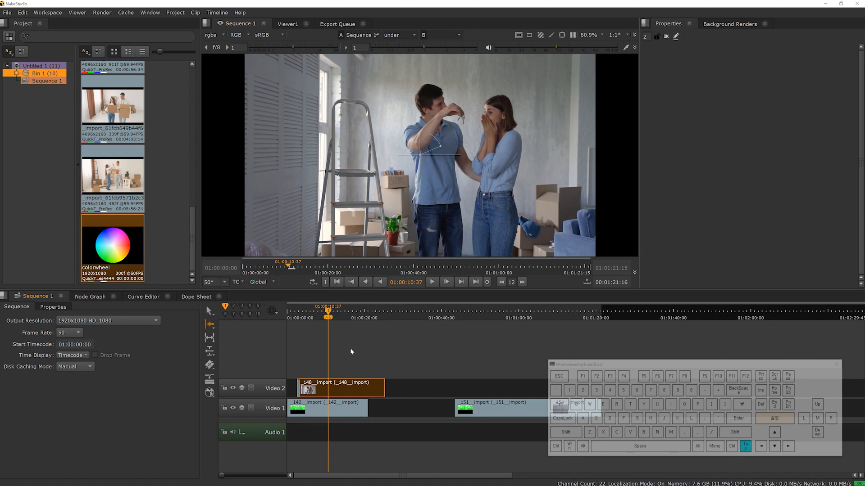
Assign Video 2's _148__import to viewer input A and Video 1's _142__import to input B for a wipe comparison.
{"action": "left_click_drag", "start_coordinate": [362, 350], "coordinate": [323, 397]}
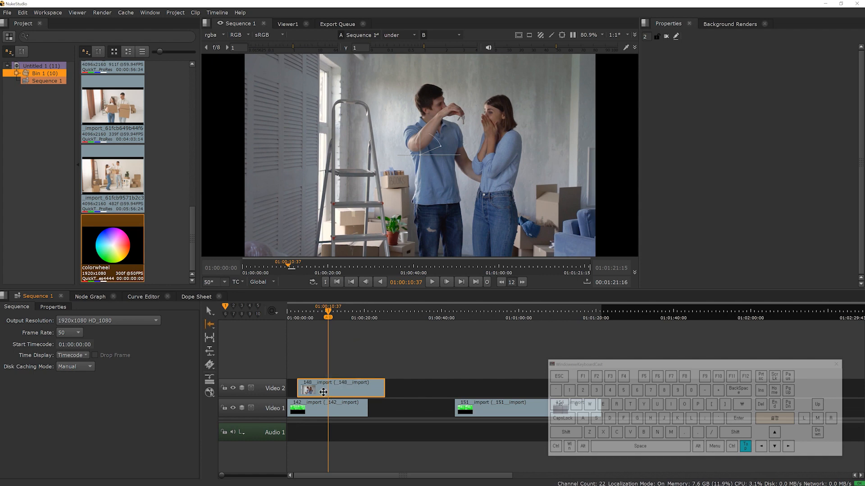
{"action": "key", "text": "a"}
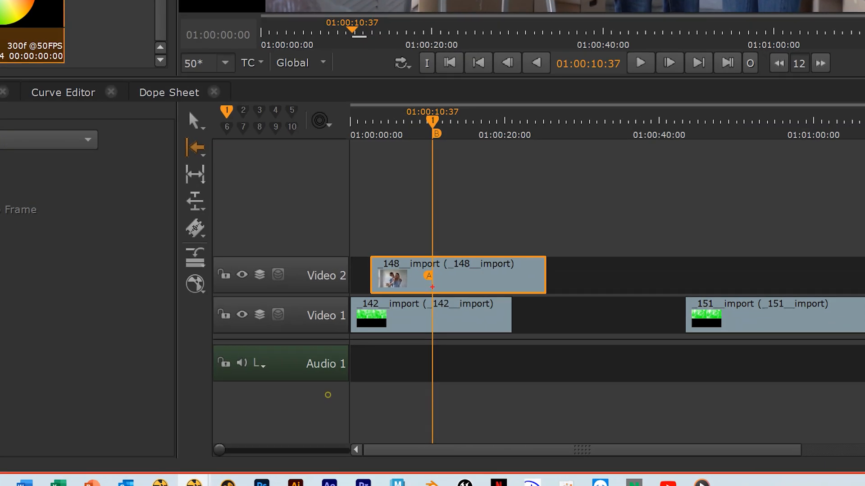
{"action": "left_click_drag", "start_coordinate": [440, 282], "coordinate": [423, 269]}
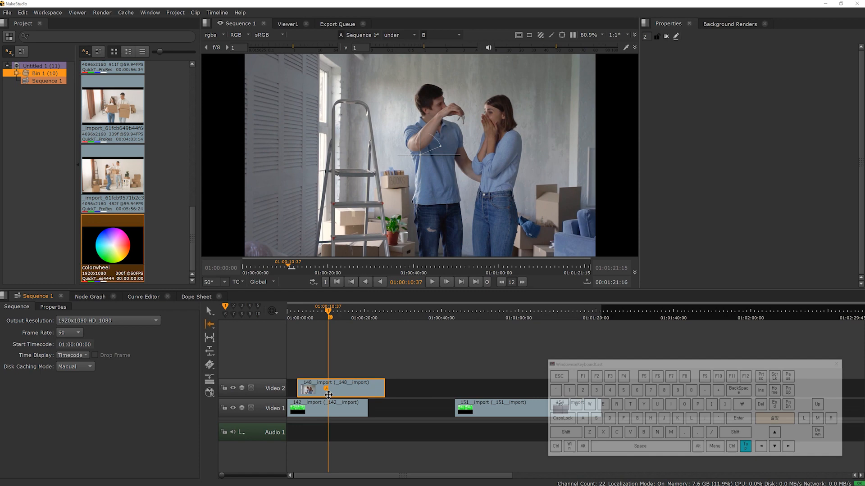
{"action": "left_click", "coordinate": [443, 319]}
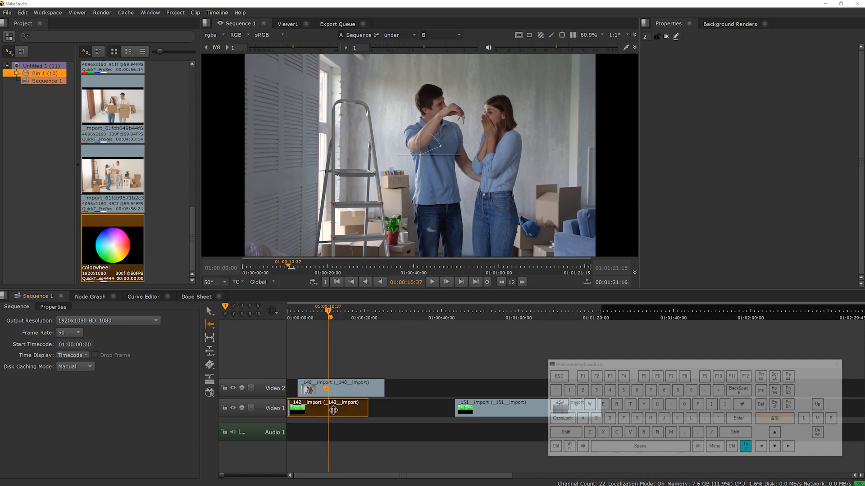
{"action": "key", "text": "b"}
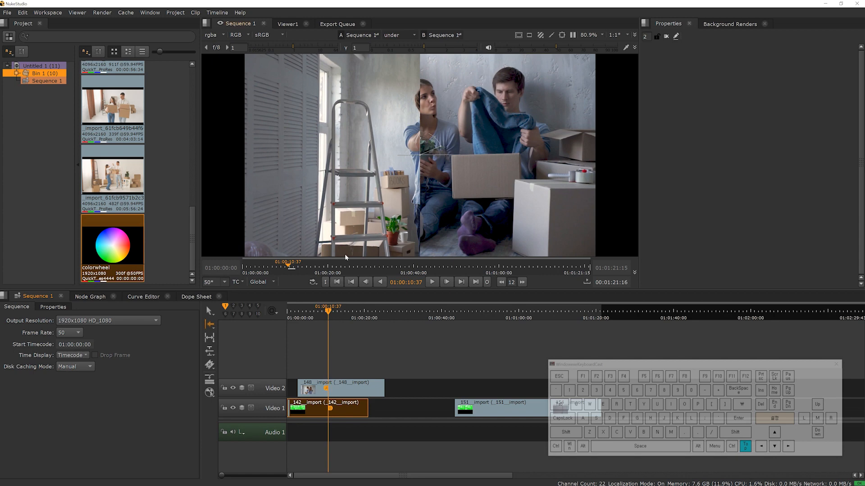
Turn off the viewer's wipe comparison and return input A to the whole Sequence 1 rather than only Video 2.
{"action": "left_click", "coordinate": [401, 35]}
{"action": "left_click", "coordinate": [402, 44]}
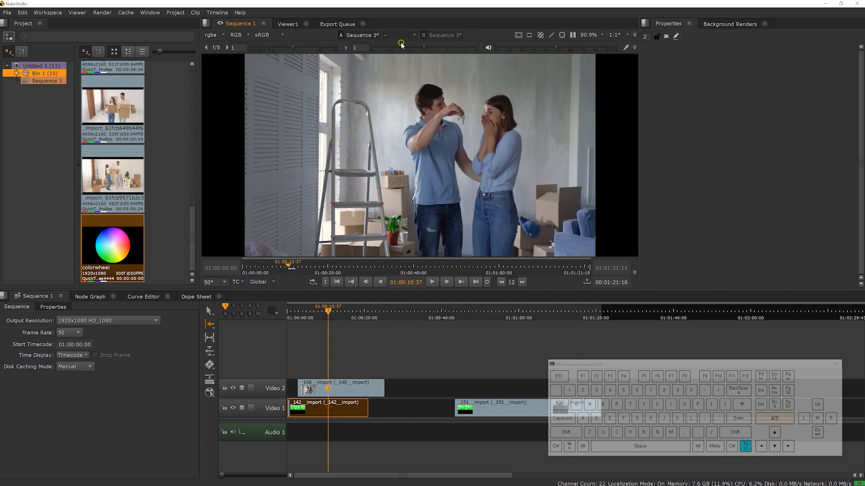
{"action": "left_click", "coordinate": [368, 37]}
{"action": "left_click", "coordinate": [366, 47]}
{"action": "left_click", "coordinate": [369, 175]}
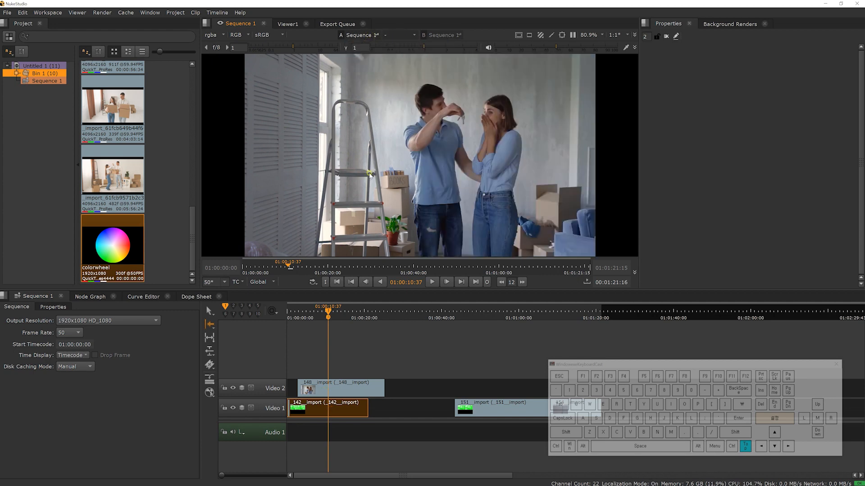
Move playhead 1 back to 01:00:08:09 on the timeline.
{"action": "key", "text": "ctrl+1"}
{"action": "left_click", "coordinate": [325, 320]}
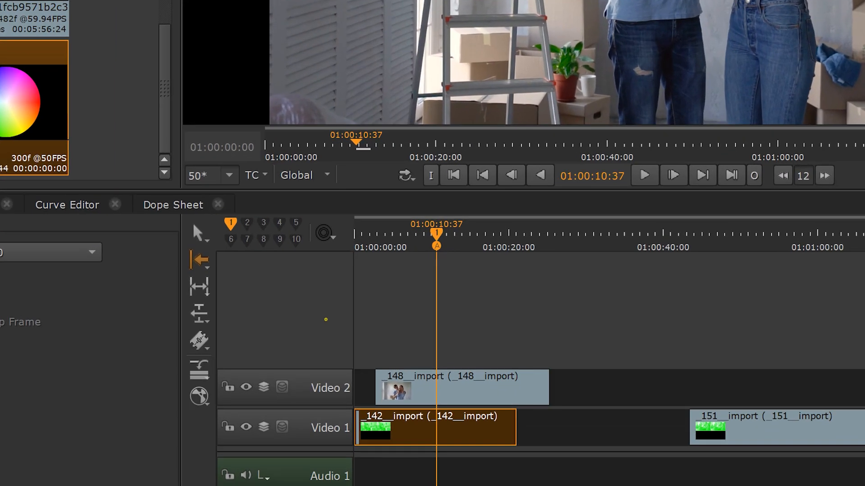
{"action": "mouse_move", "coordinate": [432, 240]}
{"action": "left_mouse_down"}
{"action": "mouse_move", "coordinate": [435, 219]}
{"action": "mouse_move", "coordinate": [445, 234]}
{"action": "left_mouse_up"}
{"action": "key", "text": "Escape"}
{"action": "left_click_drag", "start_coordinate": [328, 311], "coordinate": [318, 312]}
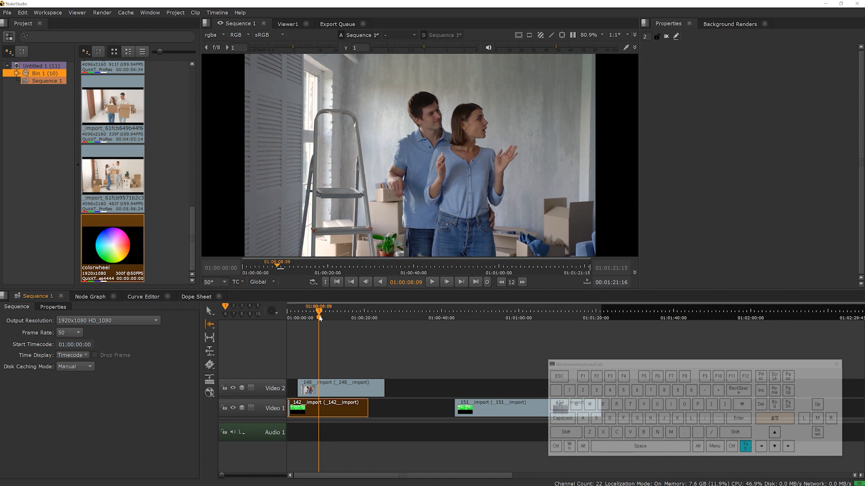
Add playhead 2 to the timeline and move it to 01:00:19:37, leaving playhead 1 at 01:00:08:09.
{"action": "key", "text": "2"}
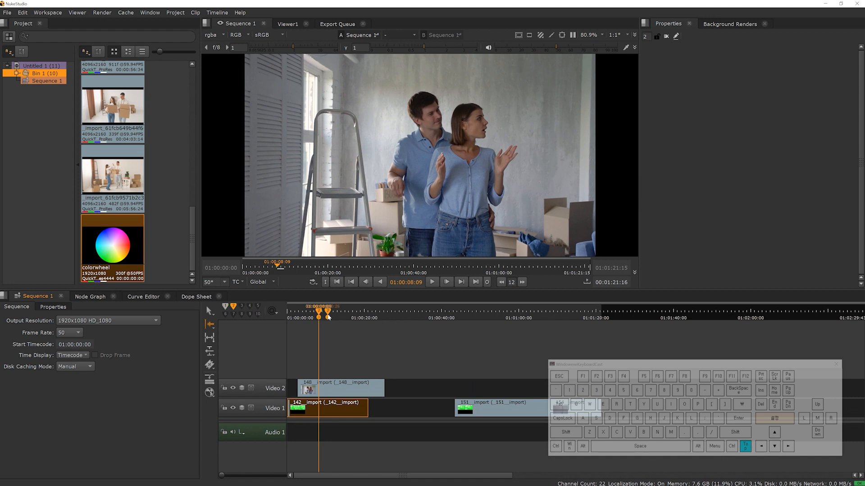
{"action": "key", "text": "ctrl+1"}
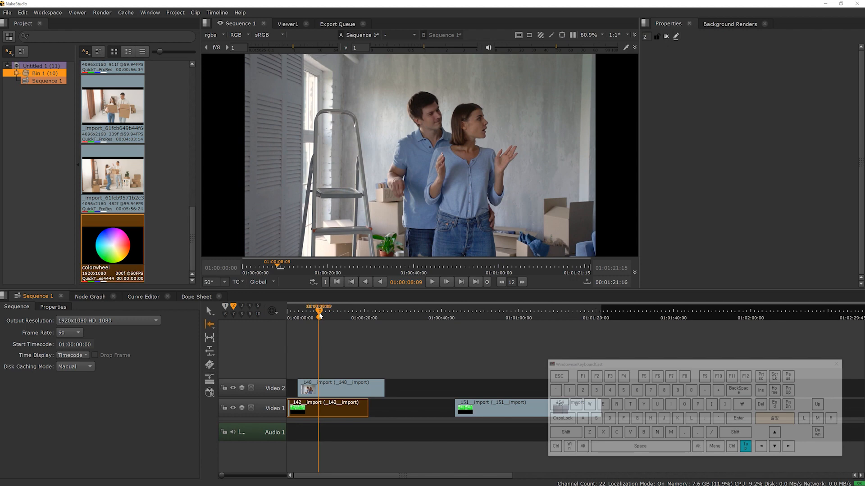
{"action": "left_click_drag", "start_coordinate": [320, 315], "coordinate": [363, 314]}
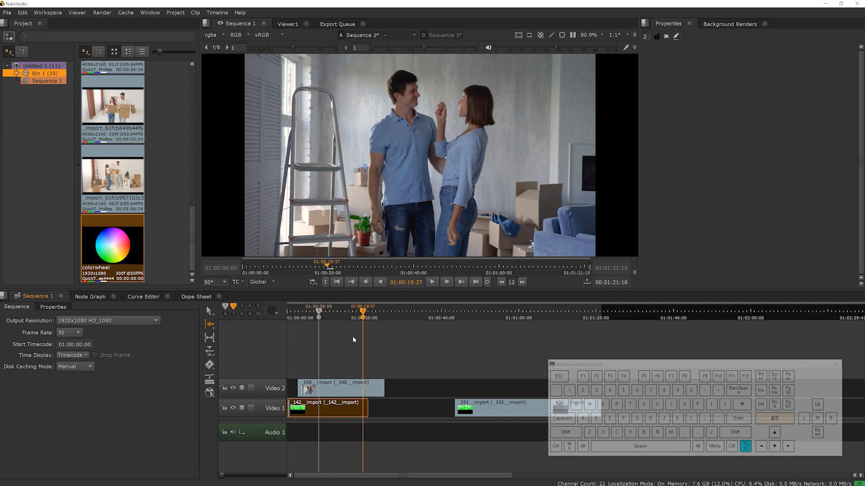
Switch between playheads 1 and 2, and add playhead 3 to the timeline at 01:00:51:43.
{"action": "key", "text": "1"}
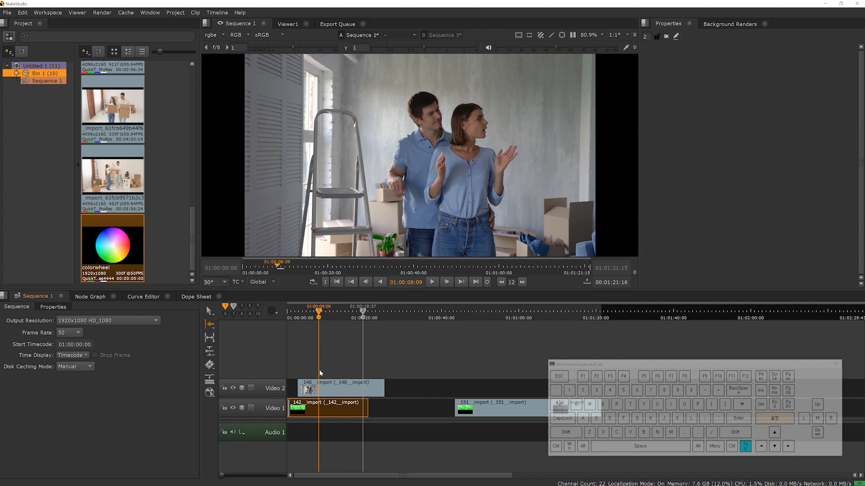
{"action": "key", "text": "2"}
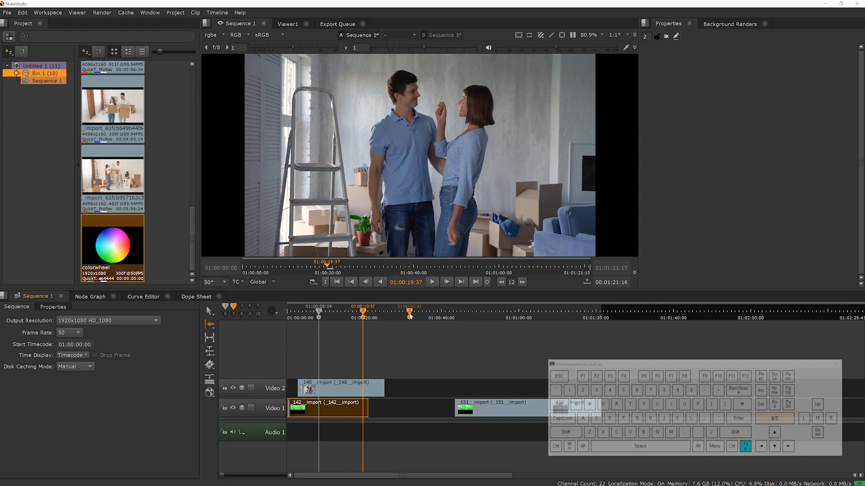
{"action": "mouse_move", "coordinate": [409, 313]}
{"action": "left_mouse_down"}
{"action": "mouse_move", "coordinate": [485, 319]}
{"action": "mouse_move", "coordinate": [318, 317]}
{"action": "mouse_move", "coordinate": [489, 322]}
{"action": "left_mouse_up"}
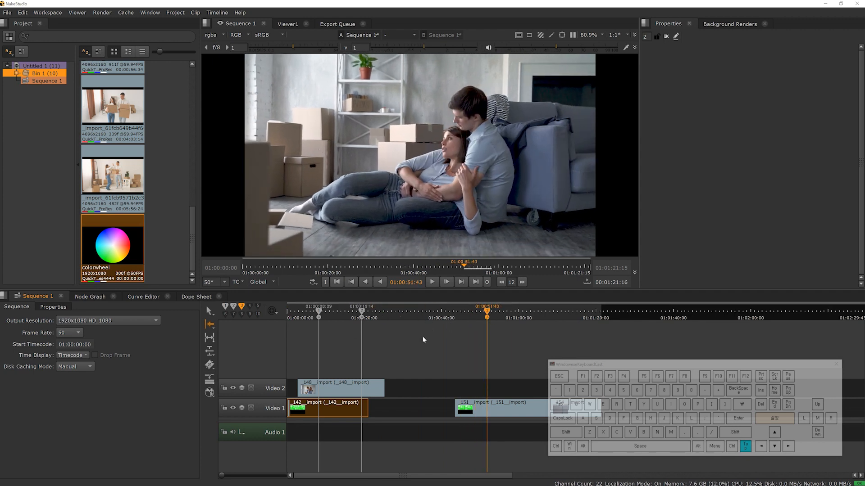
Jump the viewer between the frames at playheads 2, 3 and 1, ending on playhead 1.
{"action": "key", "text": "2"}
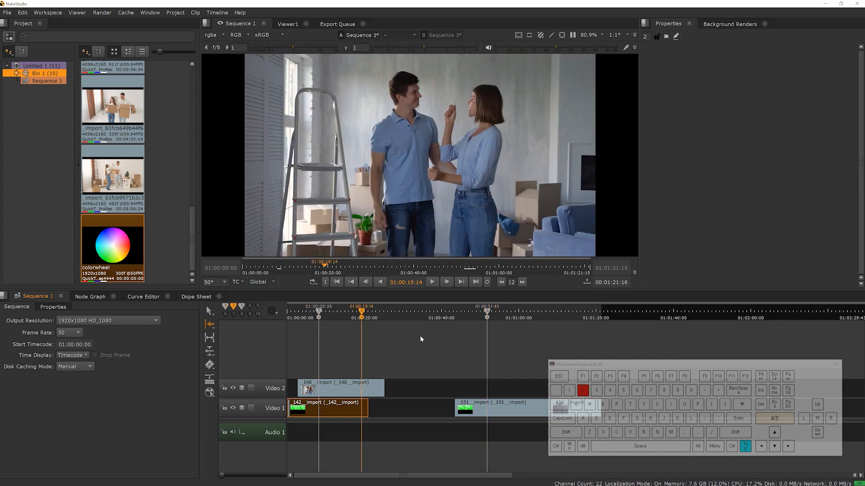
{"action": "key", "text": "3"}
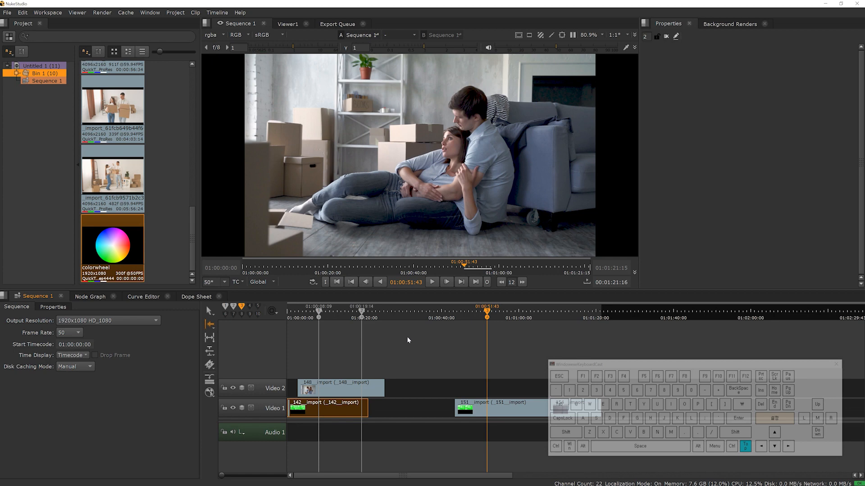
{"action": "key", "text": "1"}
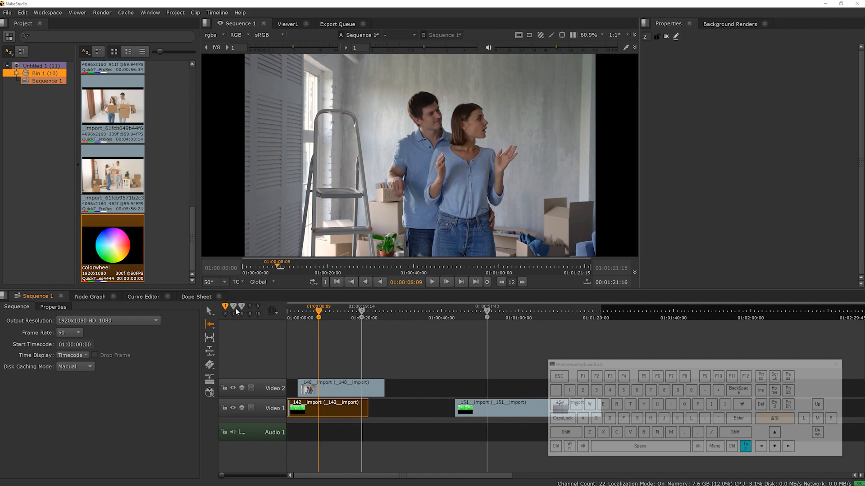
Remove playheads 3 and 2 from the timeline, keeping only playhead 1.
{"action": "key", "text": "ctrl+1"}
{"action": "left_click", "coordinate": [241, 307]}
{"action": "left_click", "coordinate": [234, 308]}
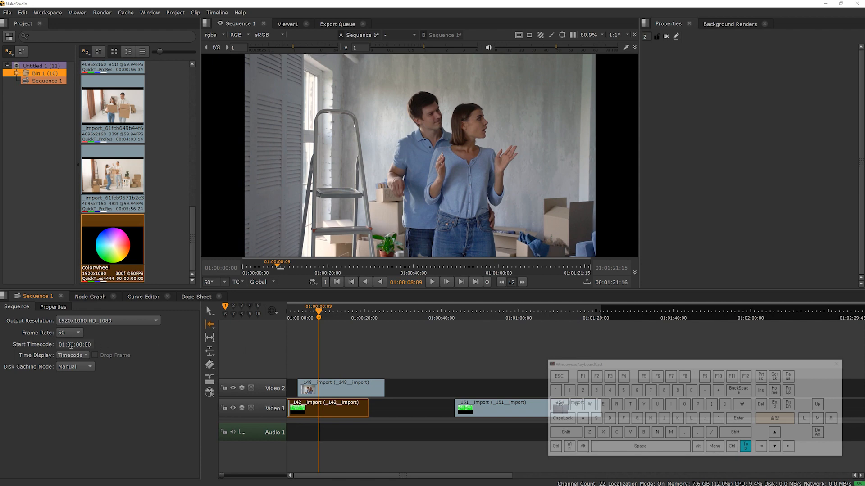
{"action": "key", "text": "ctrl+1"}
{"action": "mouse_move", "coordinate": [63, 242]}
{"action": "left_mouse_down"}
{"action": "mouse_move", "coordinate": [27, 238]}
{"action": "mouse_move", "coordinate": [23, 223]}
{"action": "mouse_move", "coordinate": [64, 229]}
{"action": "left_mouse_up"}
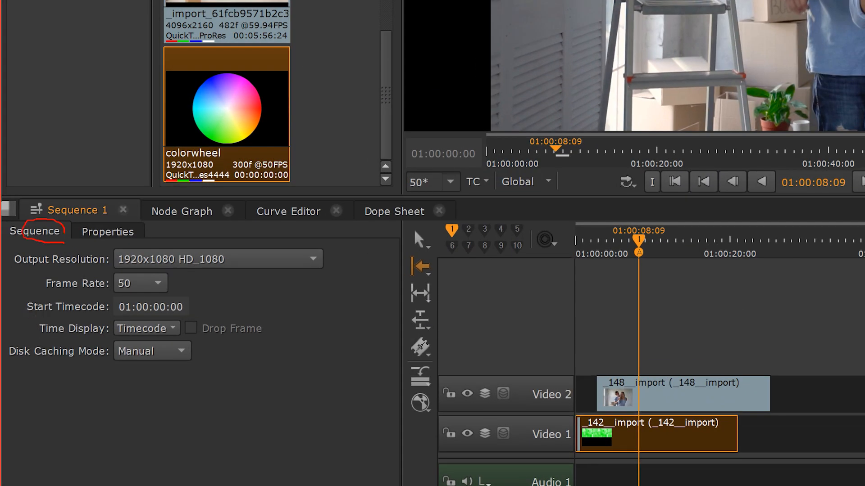
{"action": "mouse_move", "coordinate": [120, 236]}
{"action": "left_mouse_down"}
{"action": "mouse_move", "coordinate": [90, 224]}
{"action": "mouse_move", "coordinate": [122, 211]}
{"action": "mouse_move", "coordinate": [128, 241]}
{"action": "left_mouse_up"}
{"action": "left_click_drag", "start_coordinate": [24, 269], "coordinate": [79, 263]}
{"action": "key", "text": "Escape"}
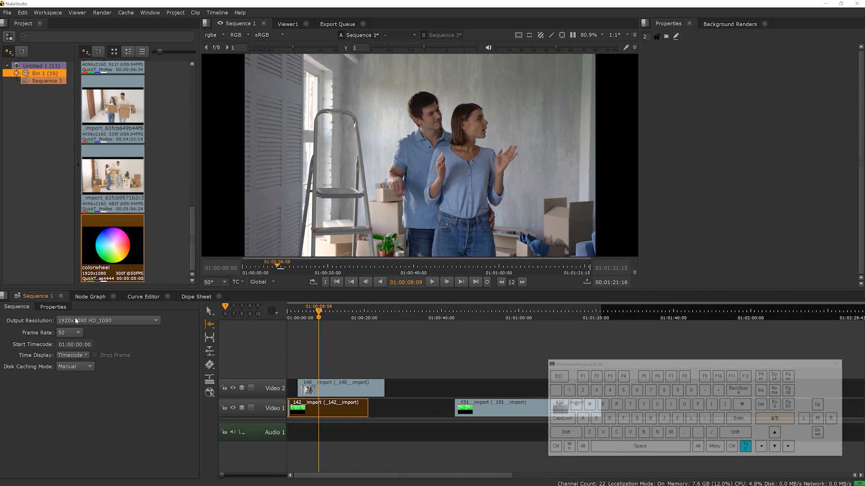
Look through the sequence's output resolution and frame rate options, keeping 1920x1080 HD_1080 and 50.
{"action": "left_click", "coordinate": [75, 320]}
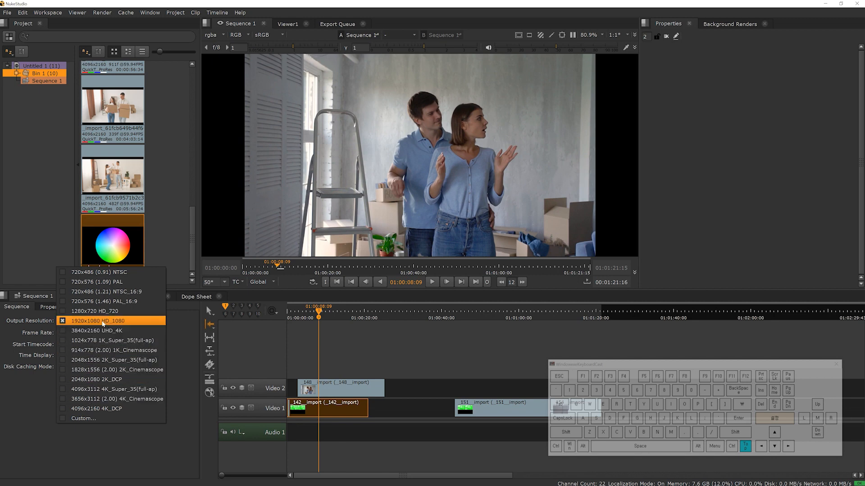
{"action": "left_click", "coordinate": [47, 334]}
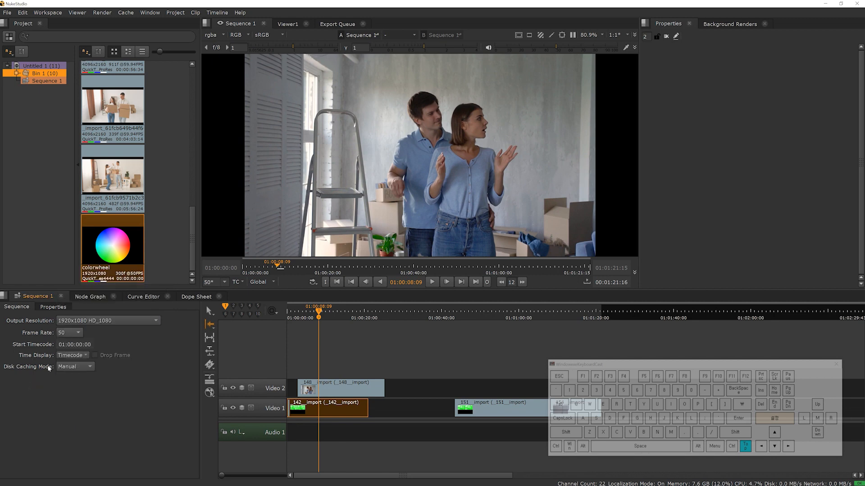
{"action": "left_click", "coordinate": [62, 334]}
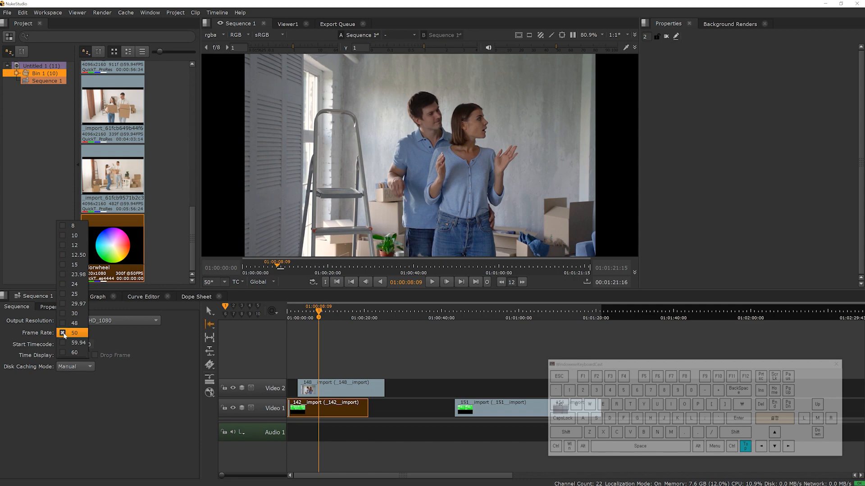
{"action": "left_click", "coordinate": [68, 333]}
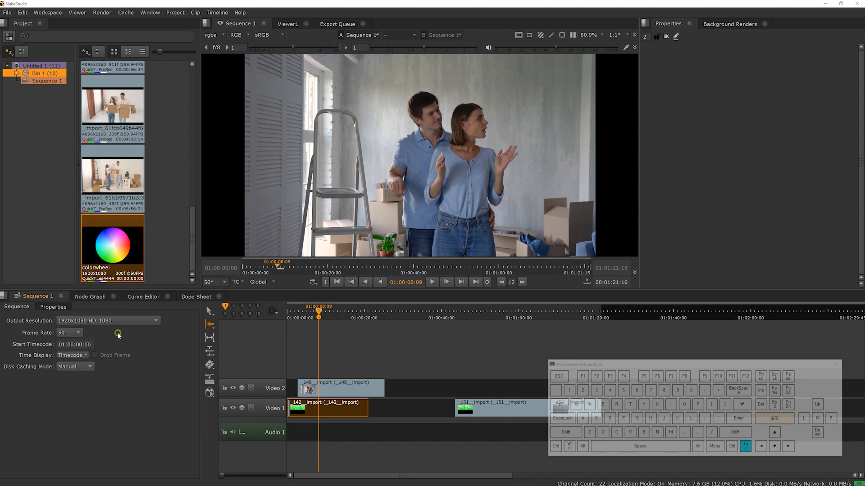
Switch the sequence's time display to Frames and back to Timecode, and look at the disk caching mode options.
{"action": "left_click", "coordinate": [70, 356]}
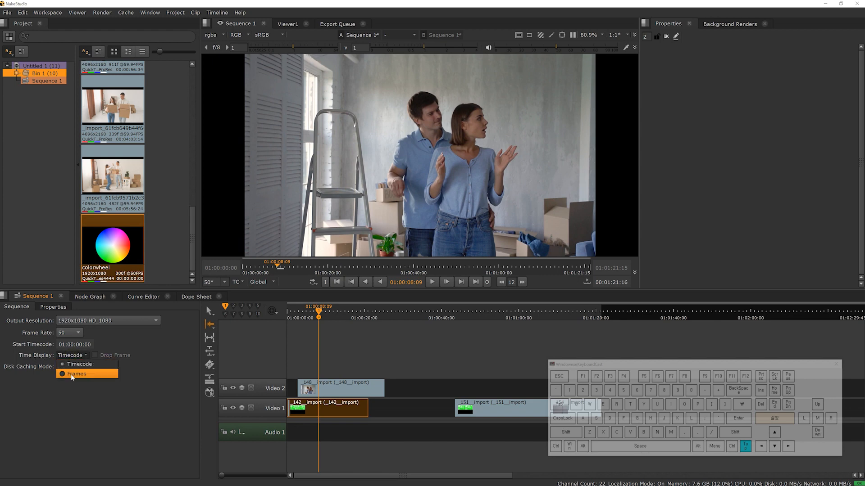
{"action": "left_click", "coordinate": [71, 375]}
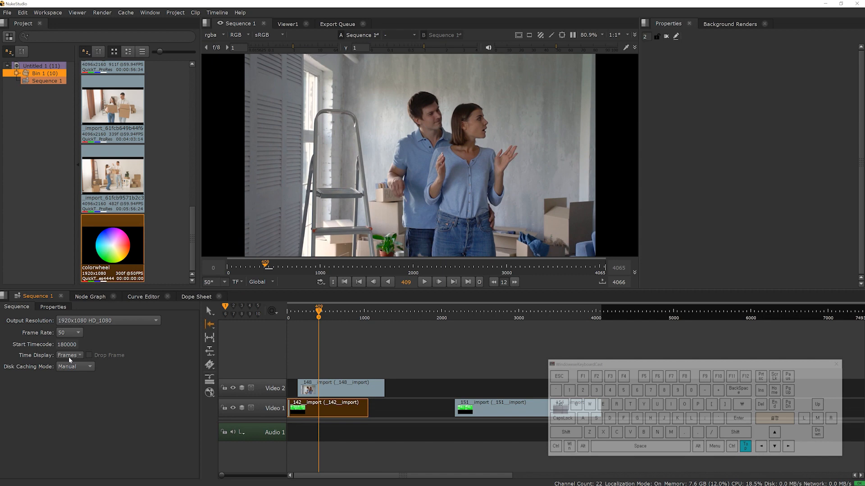
{"action": "left_click", "coordinate": [69, 356]}
{"action": "left_click", "coordinate": [70, 367]}
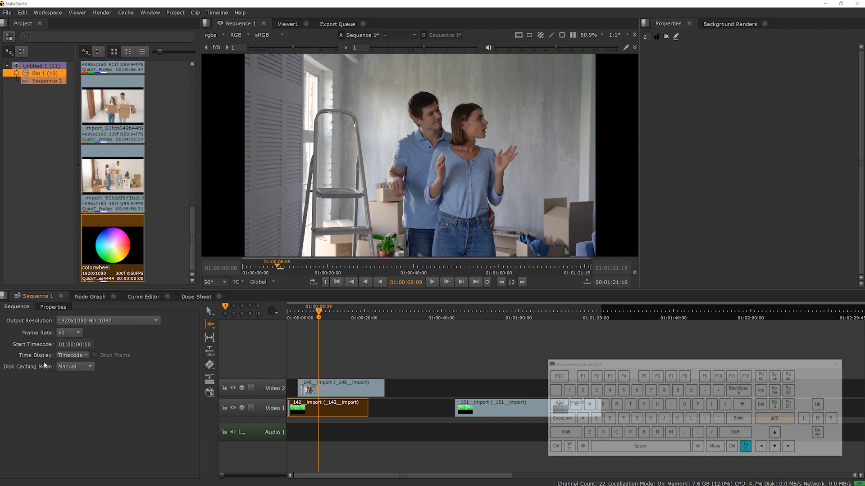
{"action": "left_click", "coordinate": [77, 366]}
{"action": "left_click", "coordinate": [124, 362]}
Move the _148__import clip from Video 2 to Video 1 between _142__import and _151__import, and play the sequence.
{"action": "left_click_drag", "start_coordinate": [335, 390], "coordinate": [425, 410]}
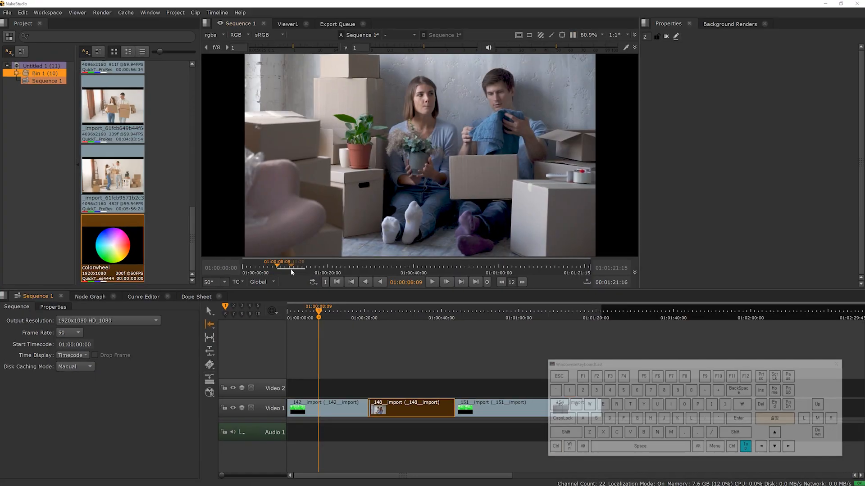
{"action": "left_click", "coordinate": [431, 283]}
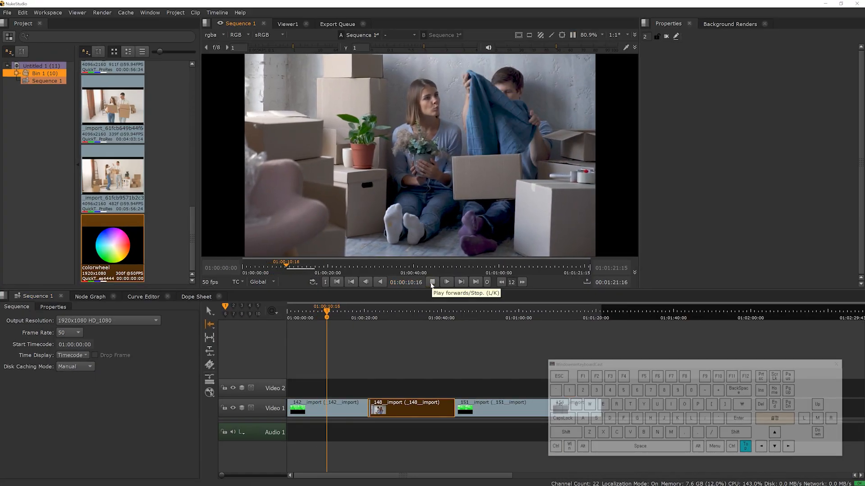
{"action": "left_click", "coordinate": [431, 282]}
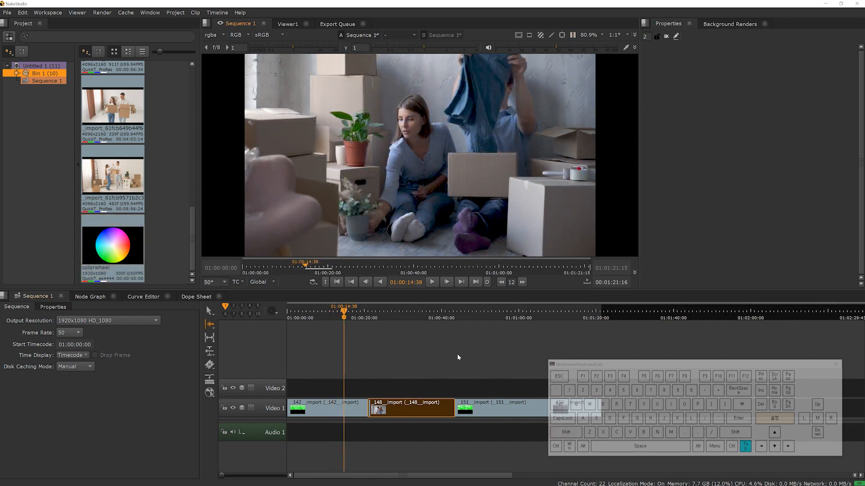
{"action": "left_click", "coordinate": [431, 282]}
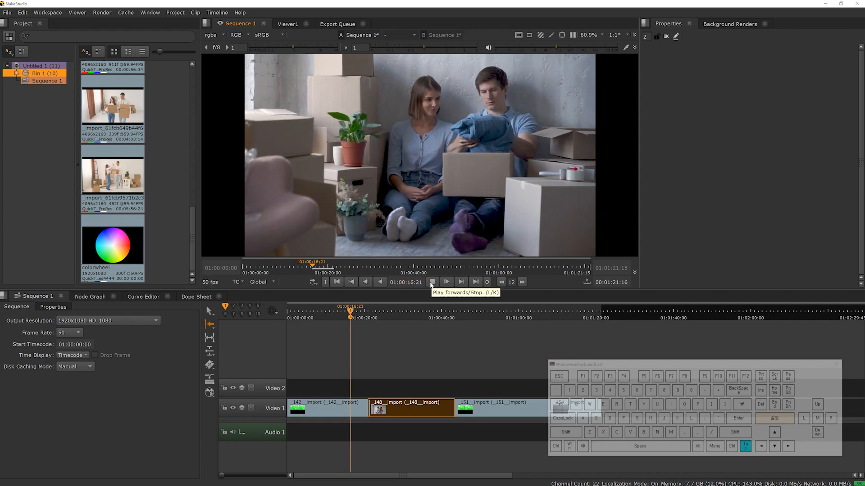
{"action": "left_click", "coordinate": [431, 284]}
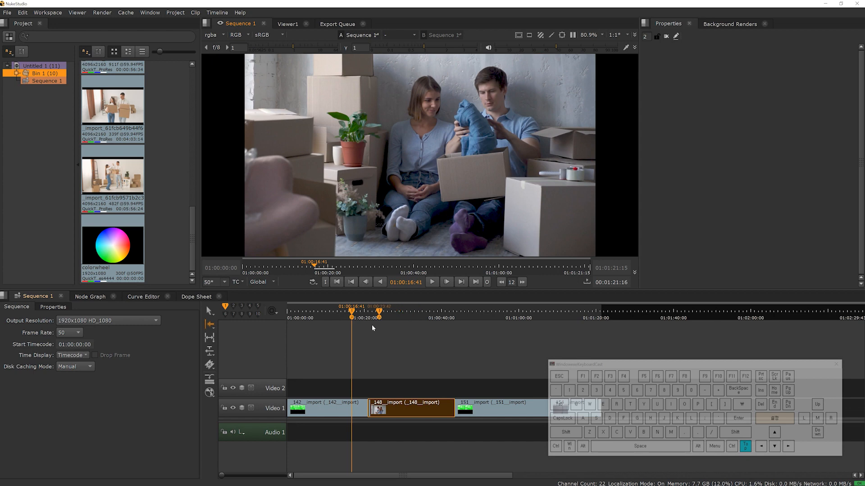
Move playhead 1 to 01:00:09:46 and look at the timeline's cache range options without choosing one.
{"action": "left_click_drag", "start_coordinate": [340, 317], "coordinate": [324, 315]}
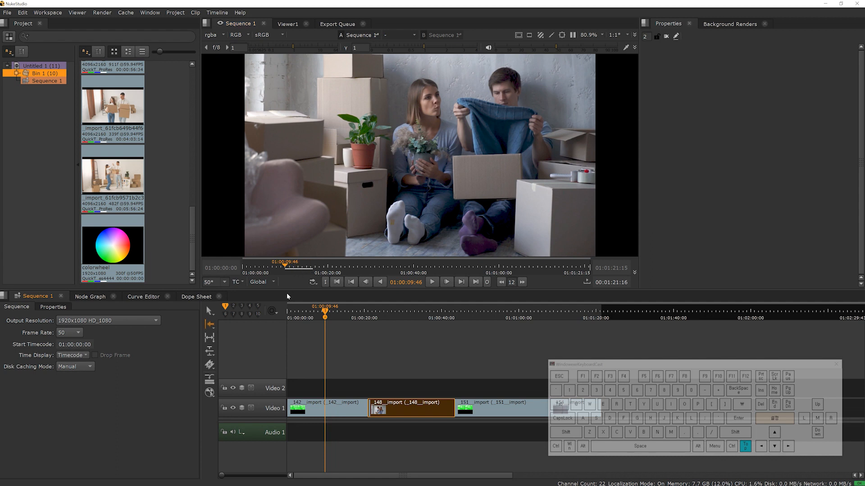
{"action": "key", "text": "ctrl"}
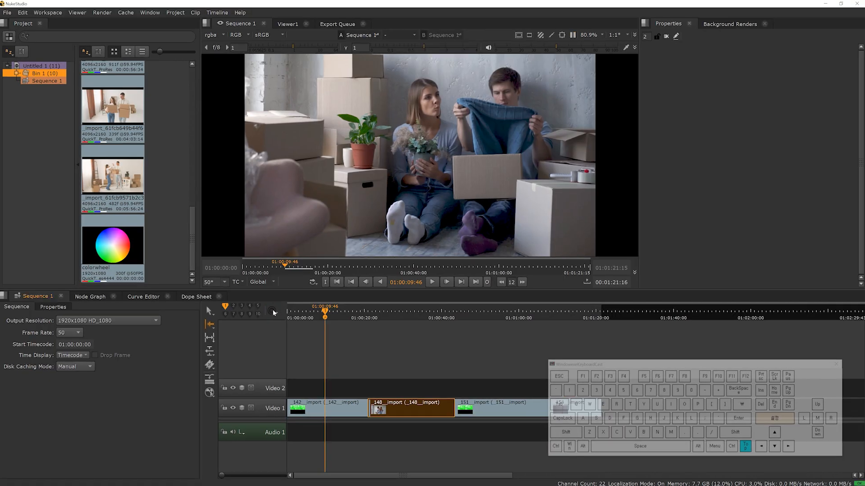
{"action": "left_click", "coordinate": [272, 312]}
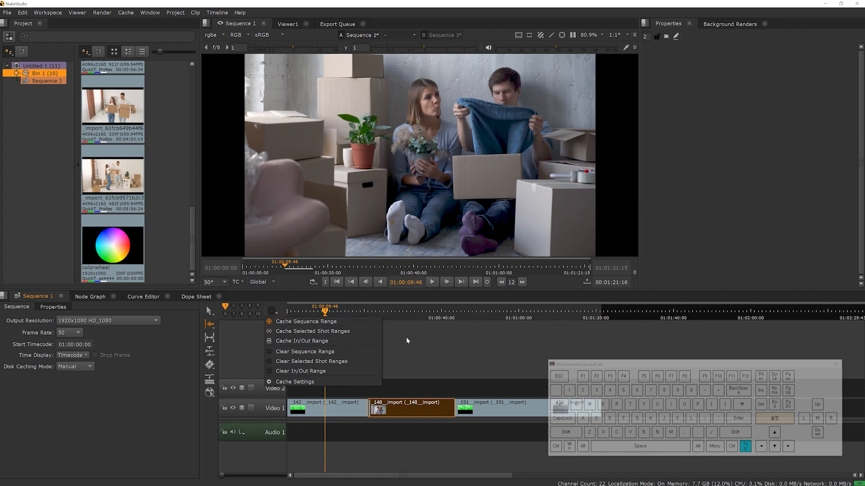
{"action": "left_click", "coordinate": [423, 339]}
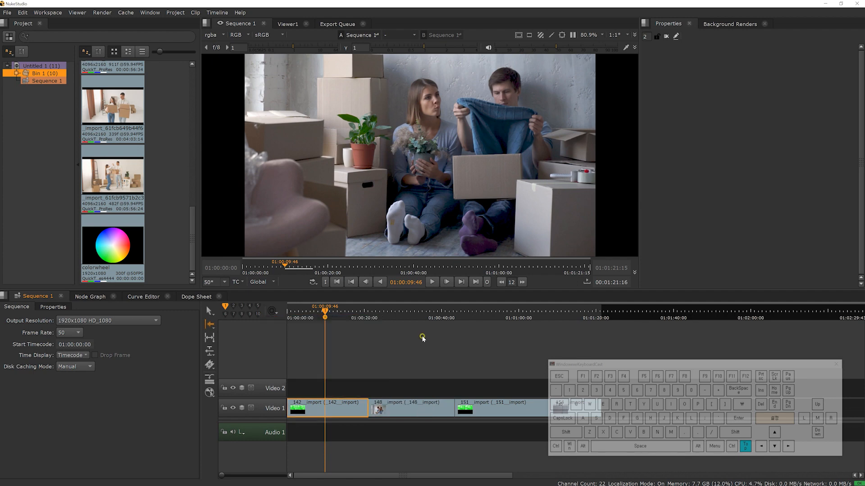
Set the sequence's in point at 01:00:08:21 and its out point at 01:00:13:28.
{"action": "left_click", "coordinate": [327, 312]}
{"action": "left_click_drag", "start_coordinate": [329, 314], "coordinate": [319, 313]}
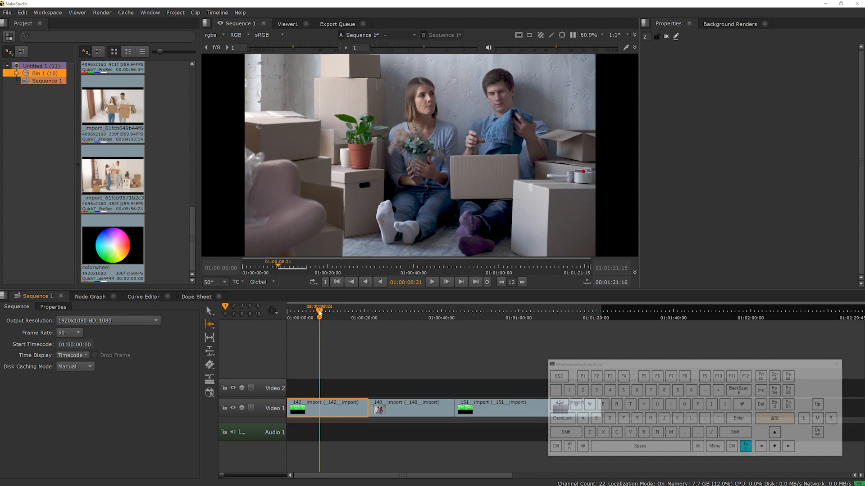
{"action": "key", "text": "i"}
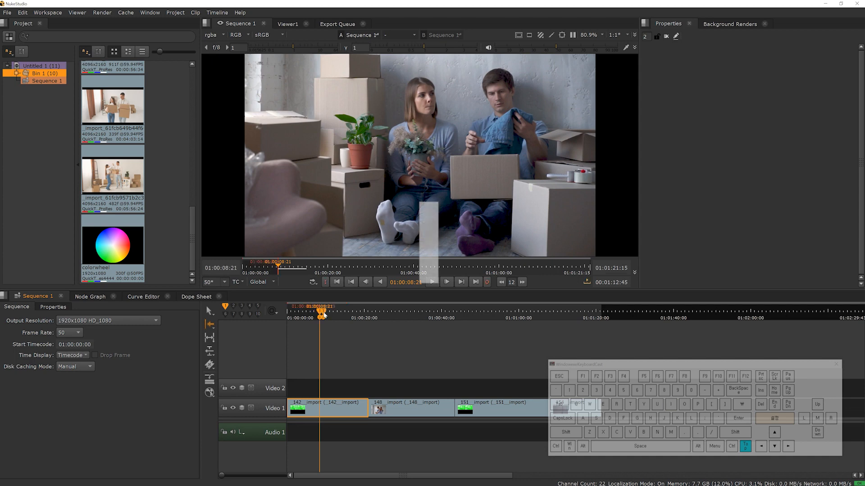
{"action": "left_click_drag", "start_coordinate": [323, 314], "coordinate": [340, 317]}
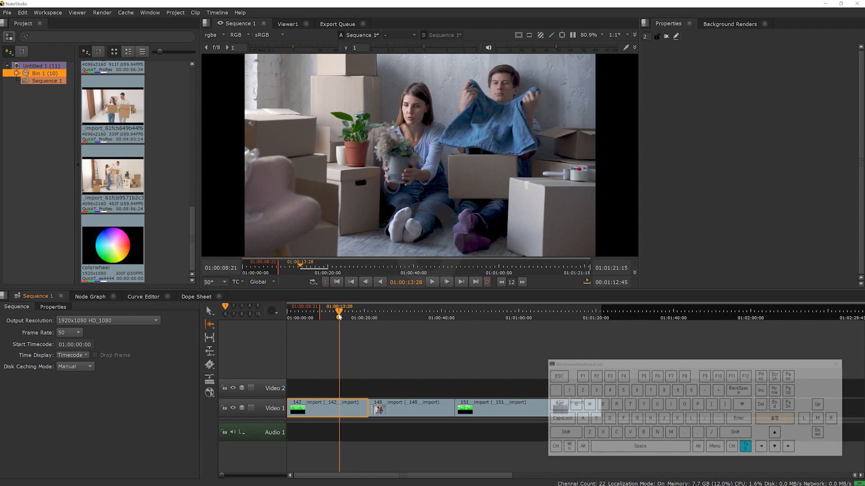
{"action": "key", "text": "o"}
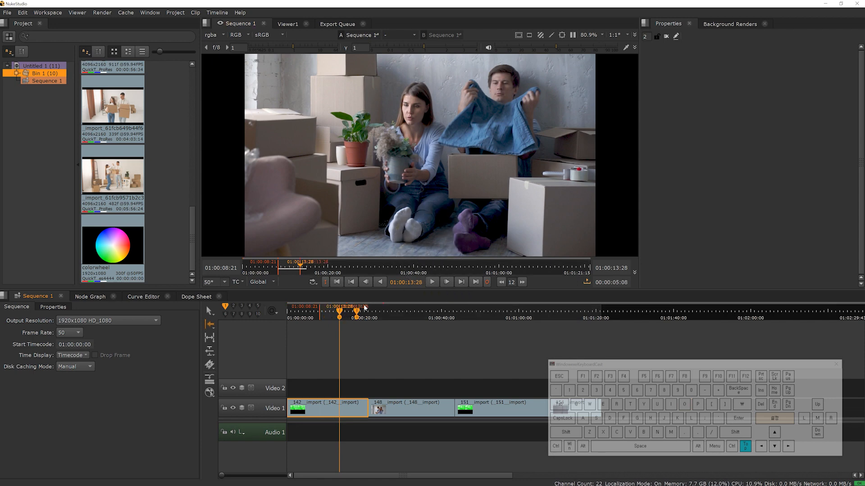
Play the section between the in and out points, and cache the In/Out Range.
{"action": "left_click", "coordinate": [432, 284]}
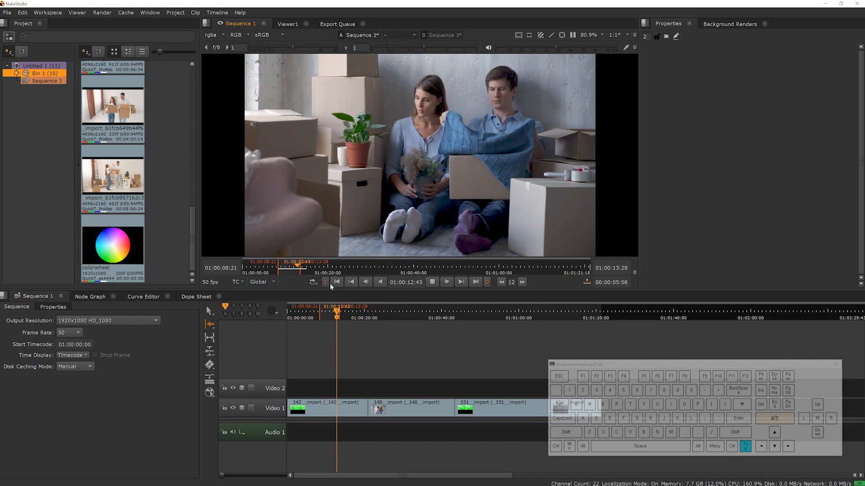
{"action": "left_click", "coordinate": [433, 282]}
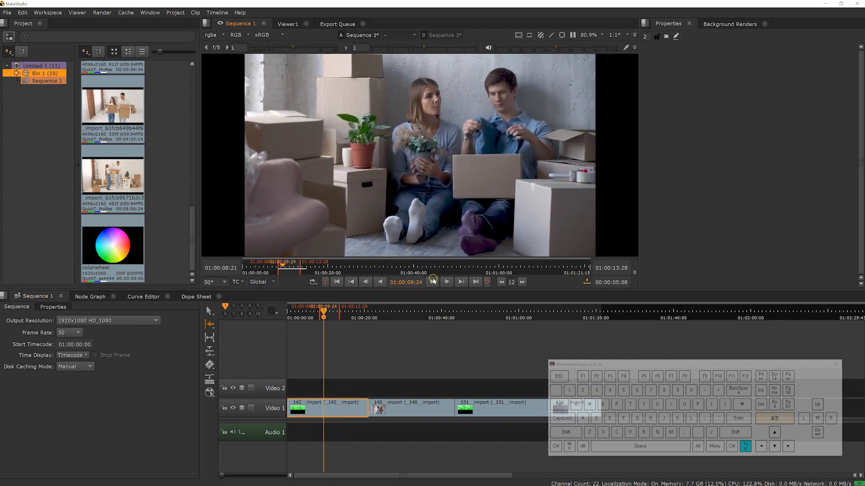
{"action": "left_click", "coordinate": [273, 310]}
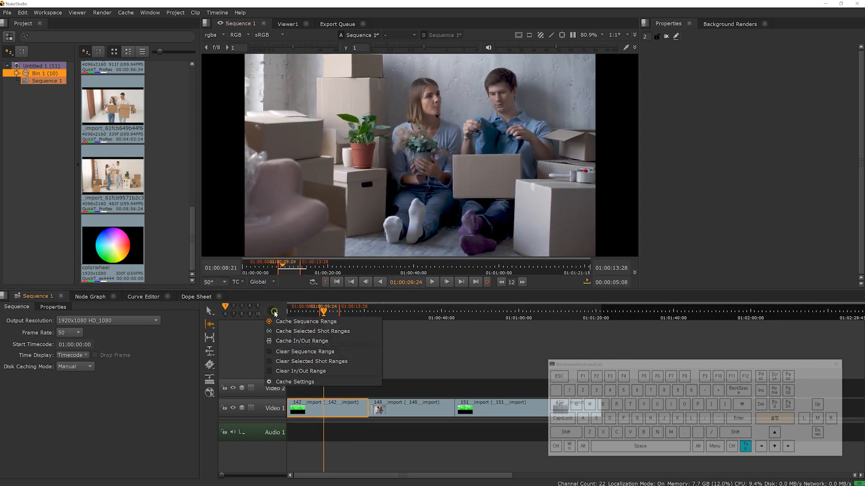
{"action": "left_click", "coordinate": [288, 342]}
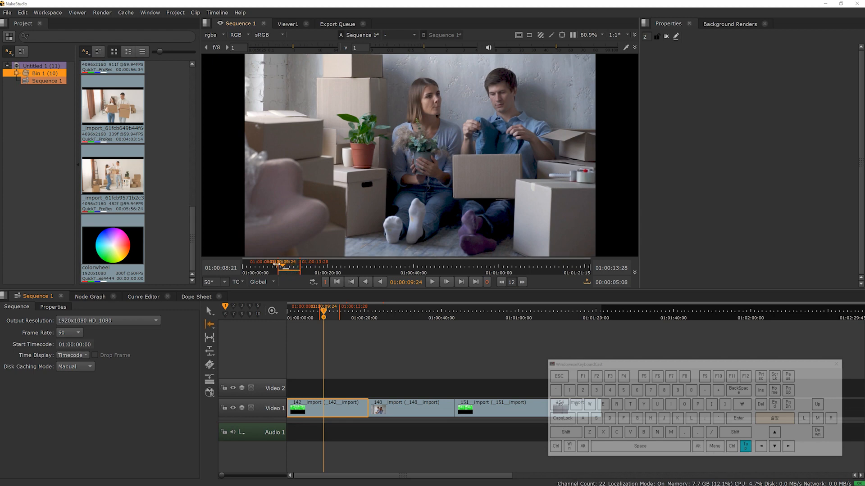
Try moving the _142__import and _148__import clips together from Video 1 up to Video 2, and undo the move.
{"action": "left_click", "coordinate": [387, 407], "text": "shift"}
{"action": "left_click_drag", "start_coordinate": [387, 407], "coordinate": [363, 385]}
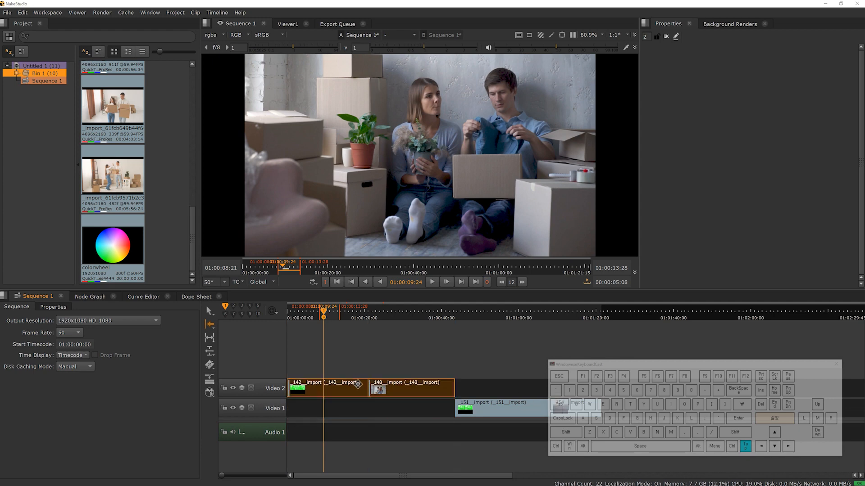
{"action": "key", "text": "ctrl+z"}
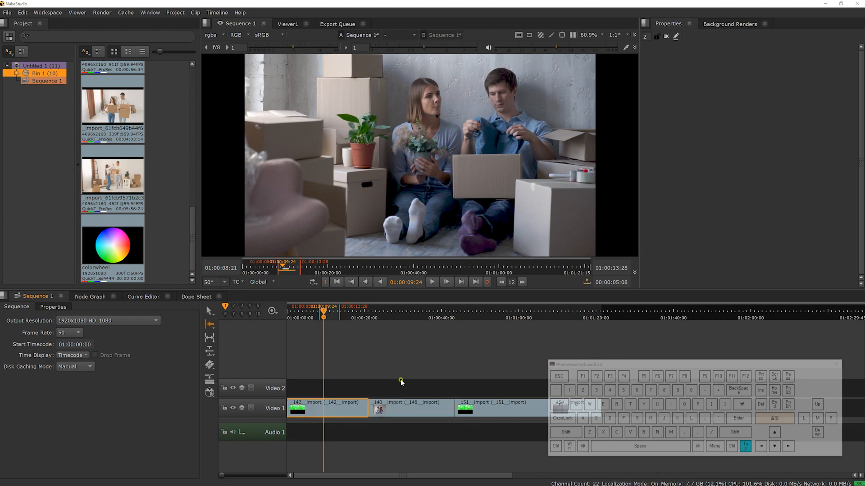
{"action": "left_click", "coordinate": [396, 406]}
{"action": "left_click", "coordinate": [415, 379]}
{"action": "left_click", "coordinate": [411, 406]}
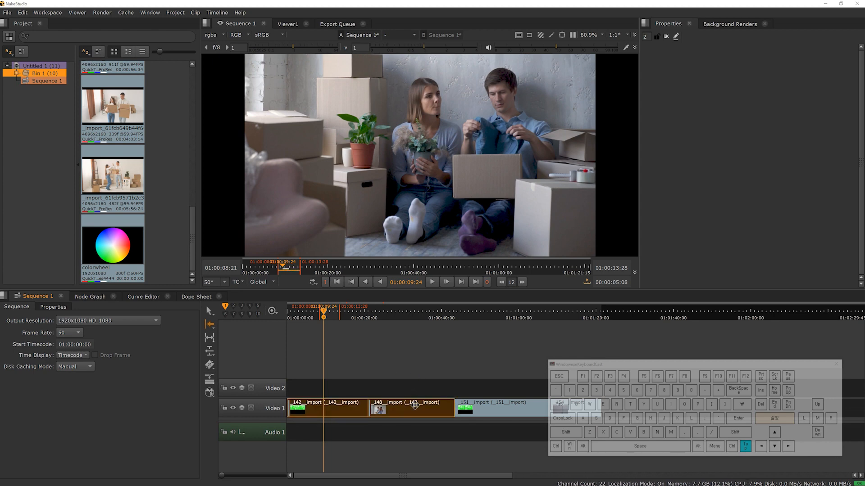
{"action": "left_click", "coordinate": [470, 402]}
{"action": "left_click", "coordinate": [454, 375]}
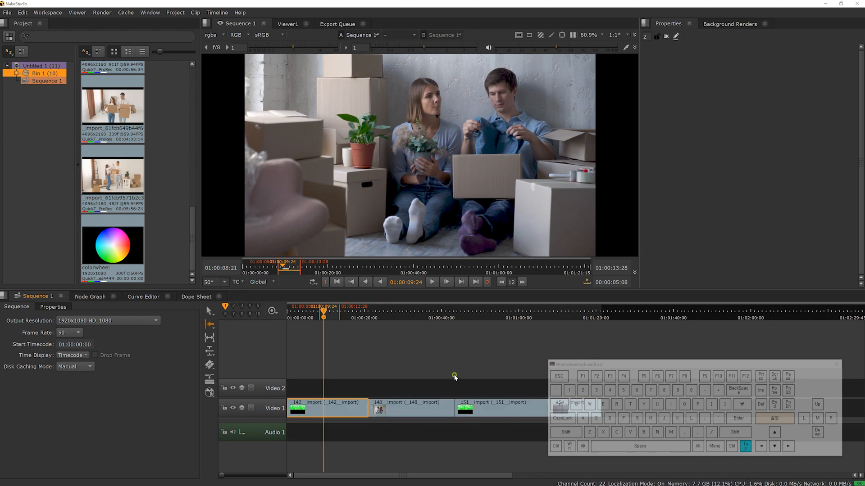
{"action": "left_click", "coordinate": [383, 365]}
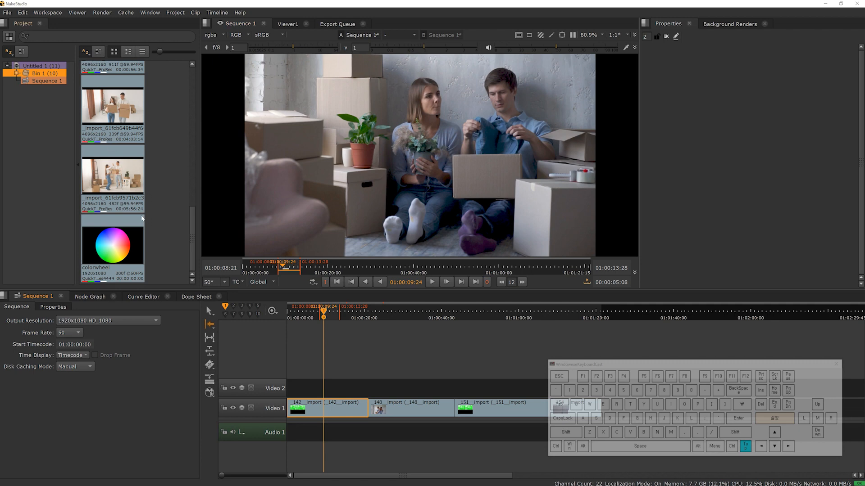
Place the _import_61fcb9571b2c3 clip on Video 2 above _142__import, maintaining its frame count, and move the playhead to 01:00:10:37.
{"action": "scroll", "coordinate": [142, 219], "scroll_direction": "up", "scroll_amount": 2}
{"action": "scroll", "coordinate": [131, 198], "scroll_direction": "down", "scroll_amount": 2}
{"action": "left_click", "coordinate": [120, 178]}
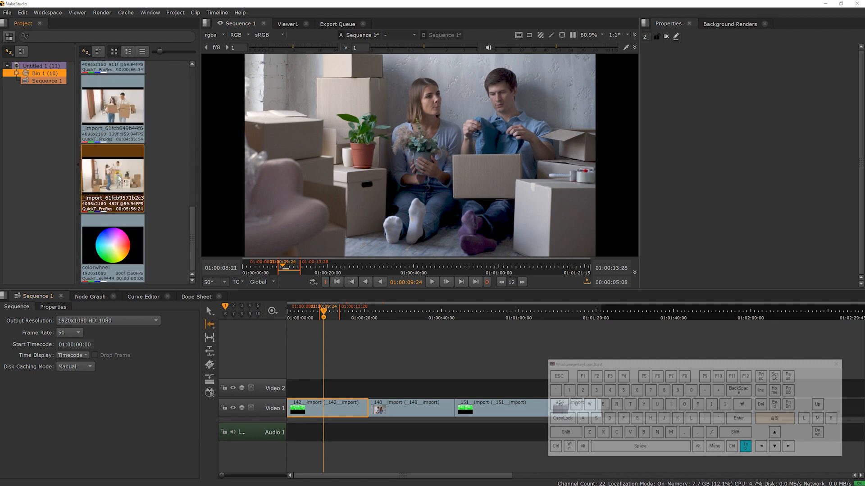
{"action": "left_click_drag", "start_coordinate": [120, 178], "coordinate": [324, 384]}
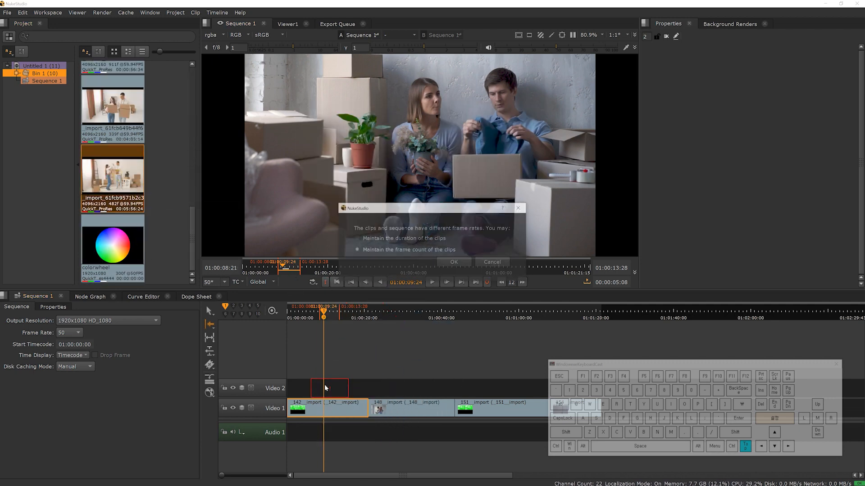
{"action": "left_click", "coordinate": [450, 262]}
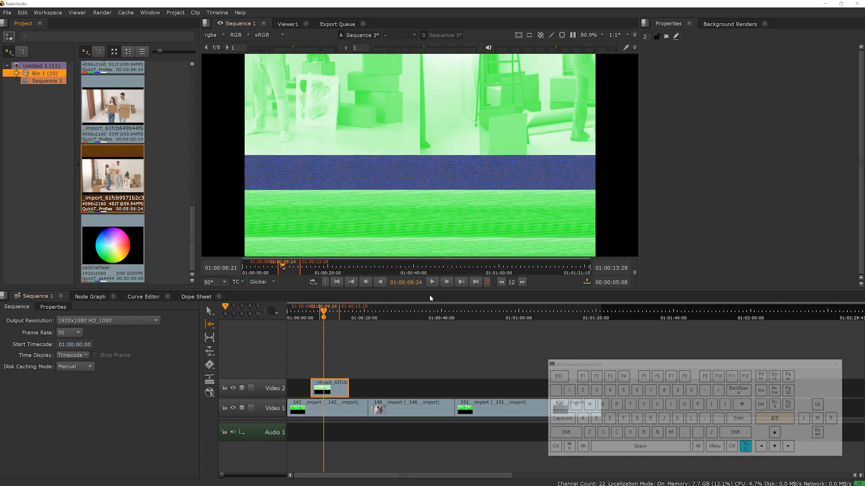
{"action": "left_click", "coordinate": [328, 315]}
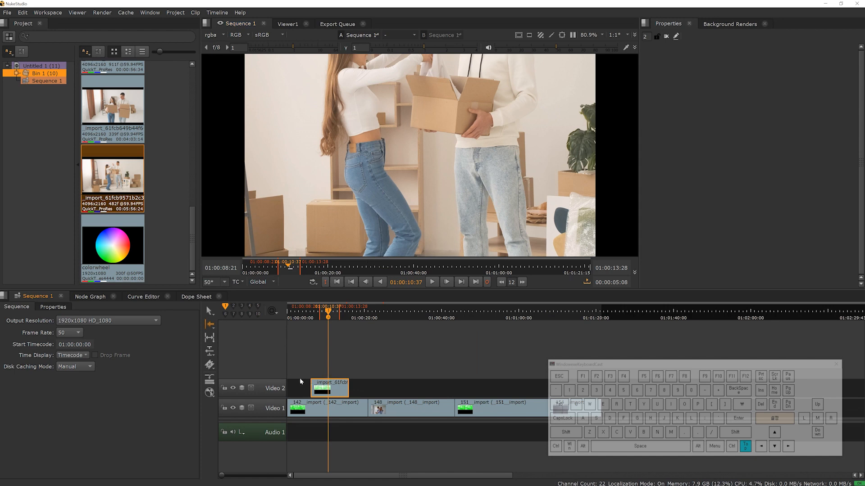
Play the in/out section with the Video 2 track hidden, and show the track again.
{"action": "left_click", "coordinate": [233, 388]}
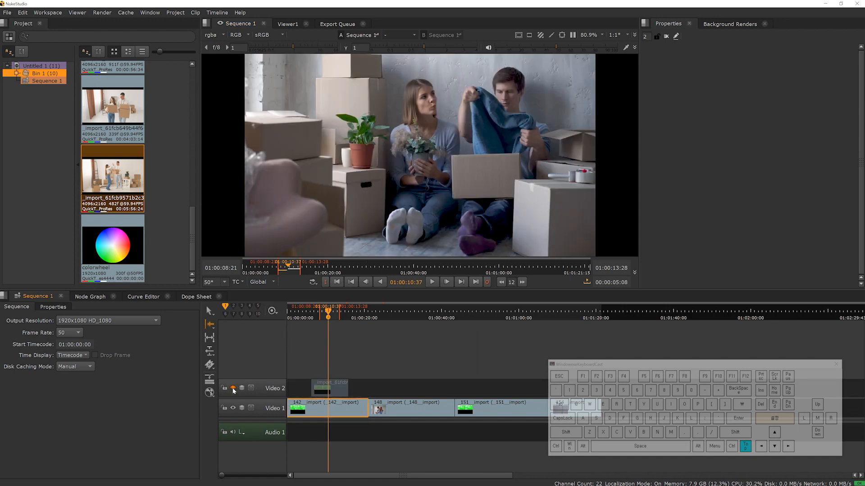
{"action": "key", "text": "ctrl+1"}
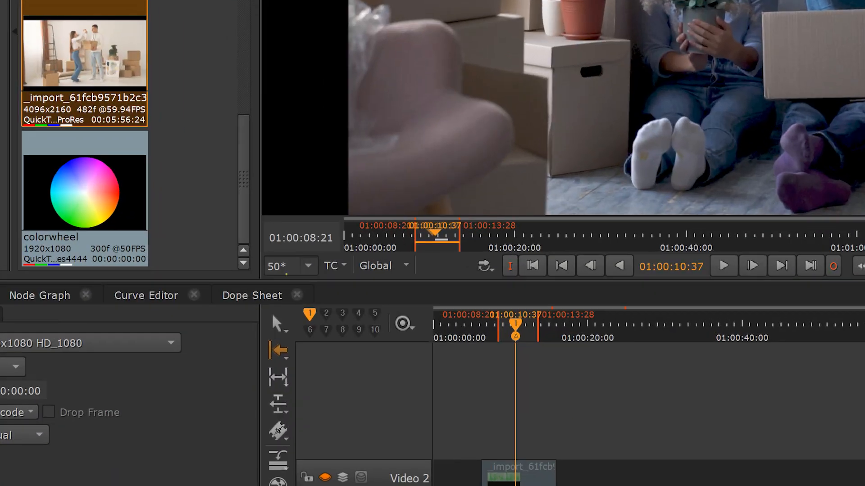
{"action": "left_click", "coordinate": [287, 274]}
{"action": "mouse_move", "coordinate": [469, 253]}
{"action": "left_mouse_down"}
{"action": "mouse_move", "coordinate": [410, 249]}
{"action": "mouse_move", "coordinate": [457, 204]}
{"action": "mouse_move", "coordinate": [479, 242]}
{"action": "mouse_move", "coordinate": [466, 264]}
{"action": "left_mouse_up"}
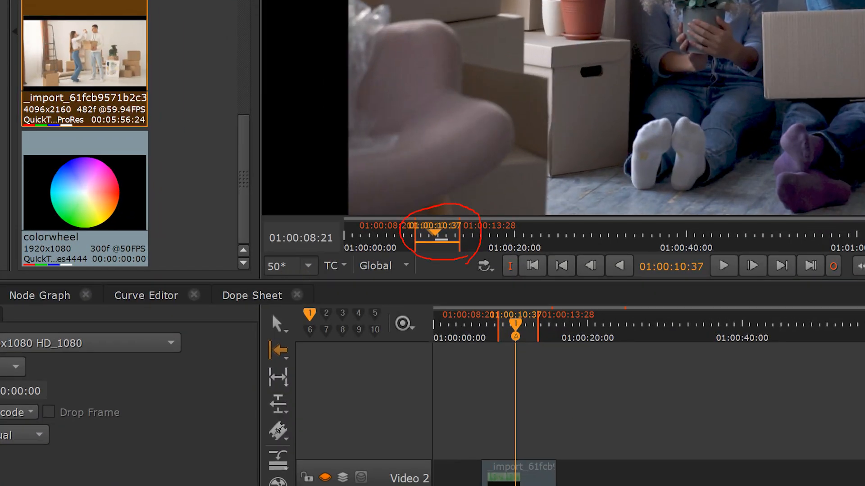
{"action": "key", "text": "Escape"}
{"action": "left_click", "coordinate": [431, 282]}
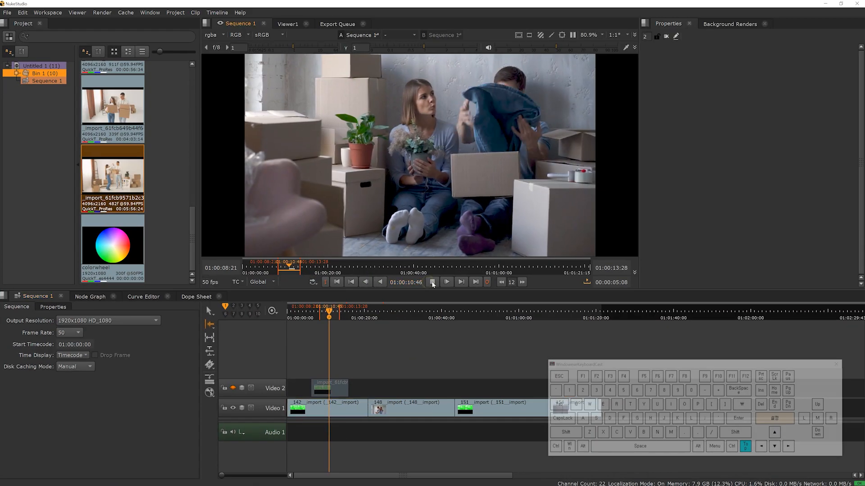
{"action": "left_click", "coordinate": [232, 388]}
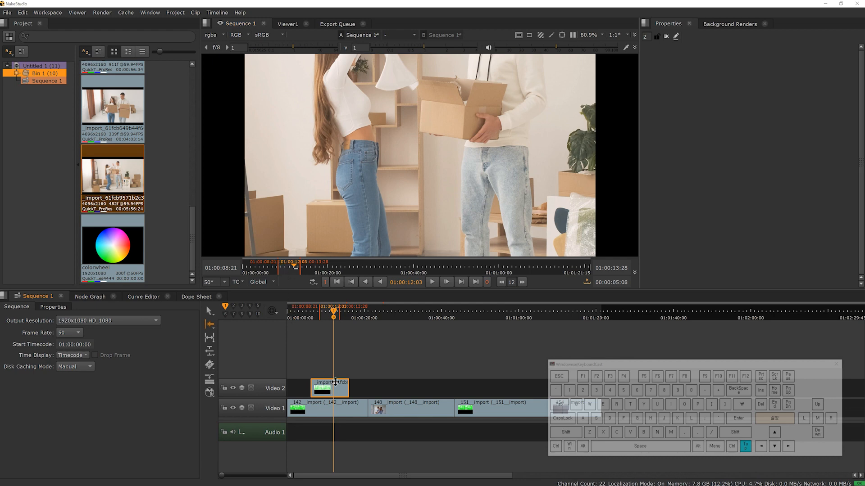
Cache the In/Out Range with Video 2 visible, and check the cached section by toggling that track and playing it back.
{"action": "left_click", "coordinate": [271, 311]}
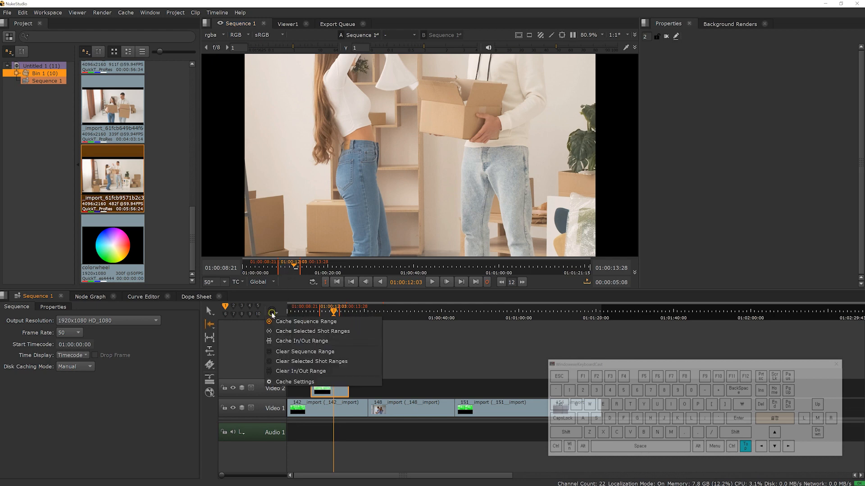
{"action": "left_click", "coordinate": [286, 341]}
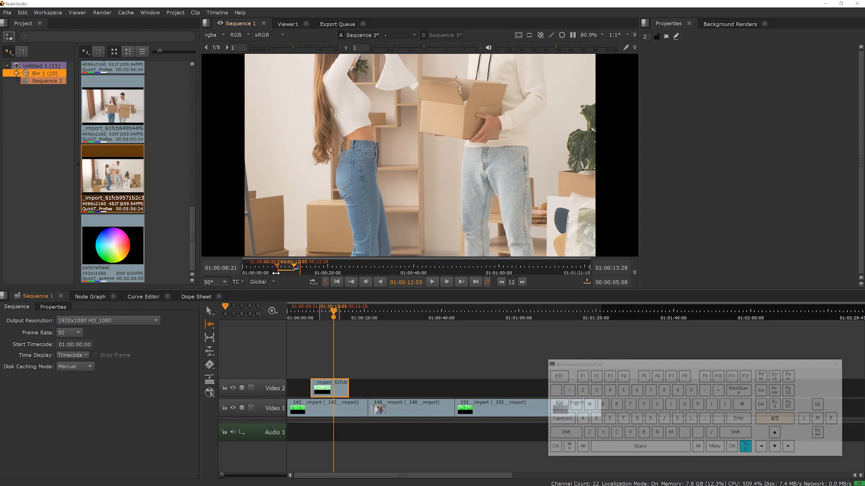
{"action": "left_click", "coordinate": [232, 389]}
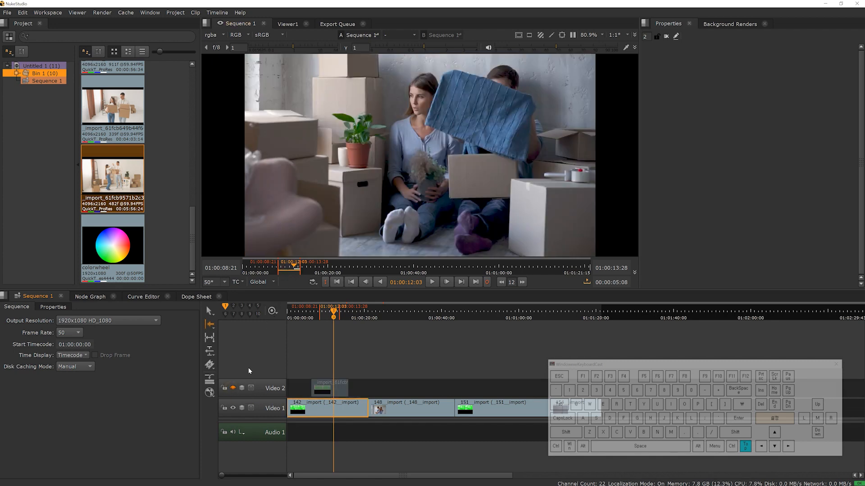
{"action": "left_click", "coordinate": [233, 388]}
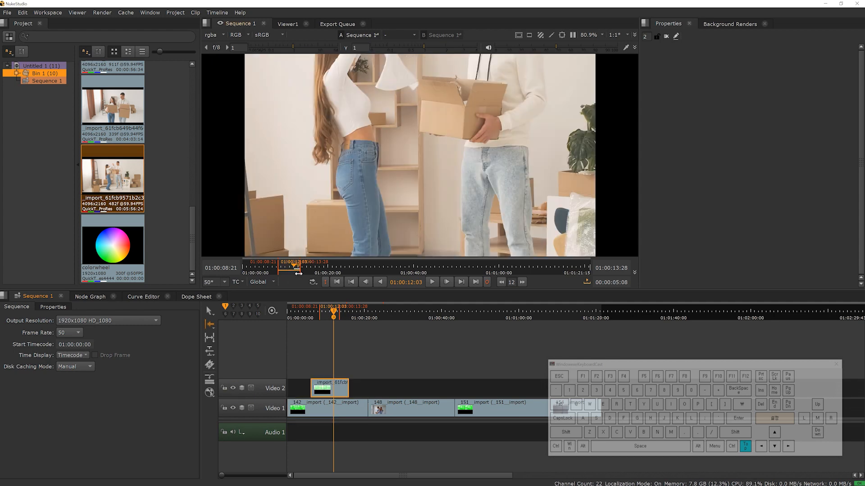
{"action": "left_click", "coordinate": [432, 282]}
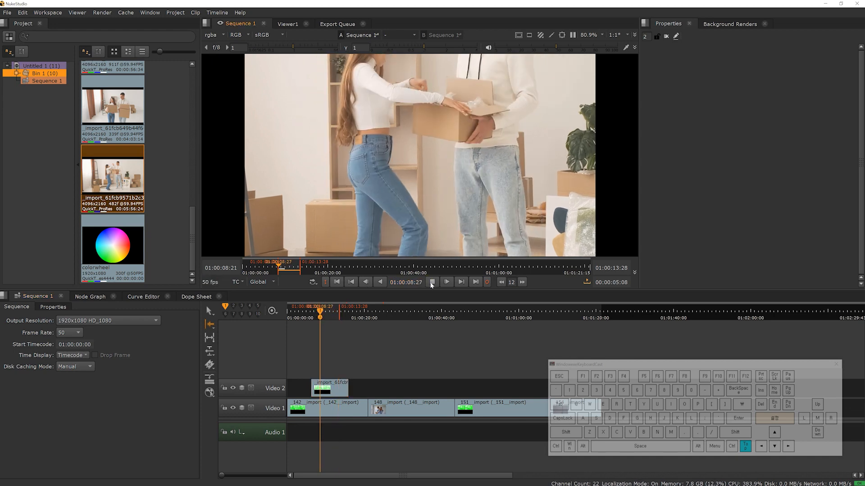
{"action": "left_click", "coordinate": [432, 282]}
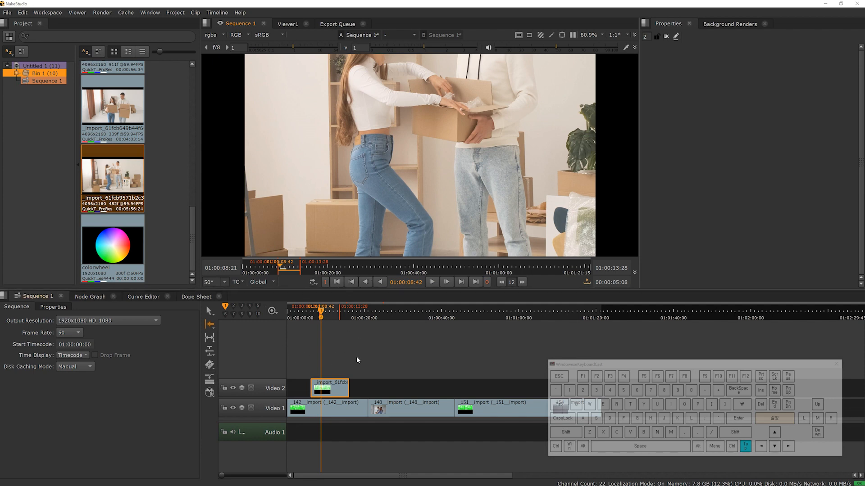
Look at the Disk Cache commands and clear the RAM playback cache.
{"action": "left_click", "coordinate": [126, 13]}
{"action": "mouse_move", "coordinate": [132, 24]}
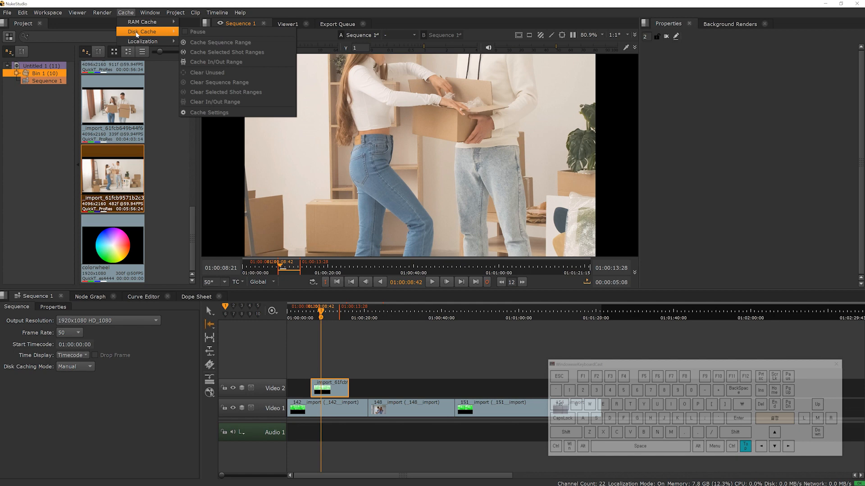
{"action": "mouse_move", "coordinate": [163, 26]}
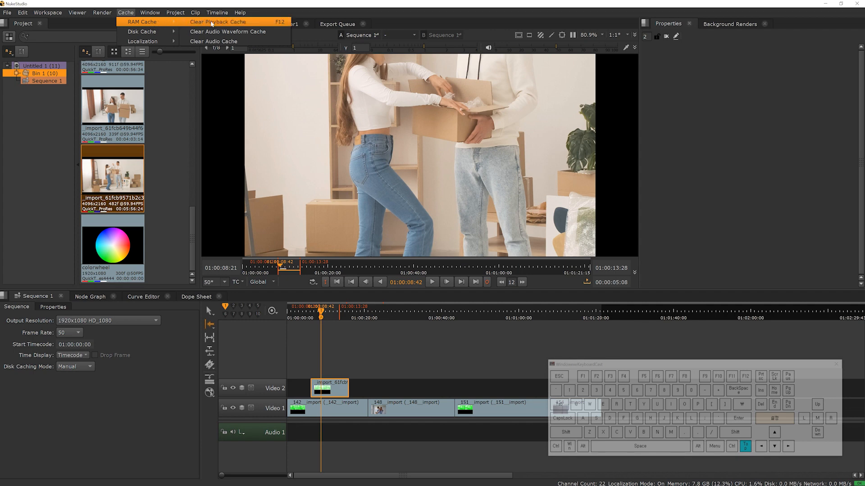
{"action": "left_click", "coordinate": [280, 26]}
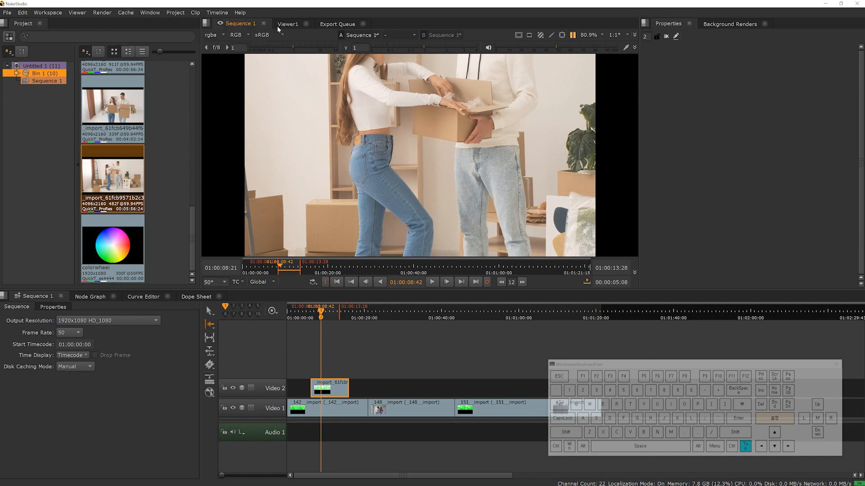
{"action": "key", "text": "ctrl+1"}
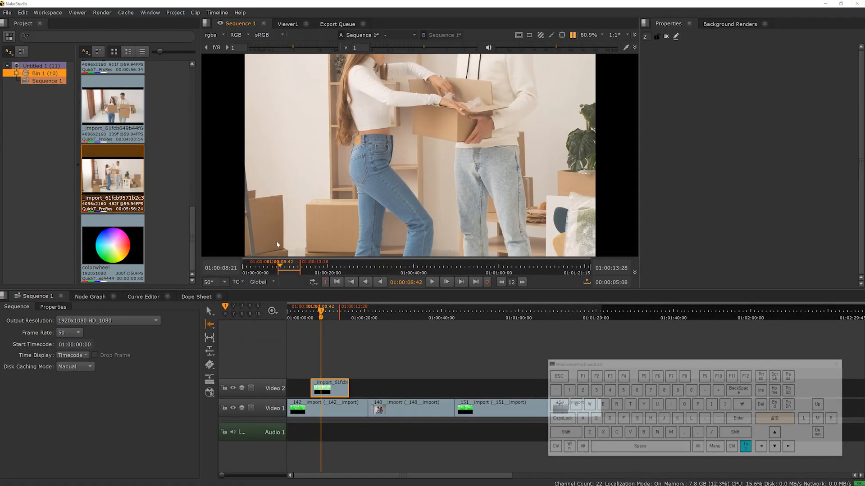
Open the Caching preferences and try a Timeline Disk Caching limit of 100 GB and then 300 GB.
{"action": "key", "text": "shift+s"}
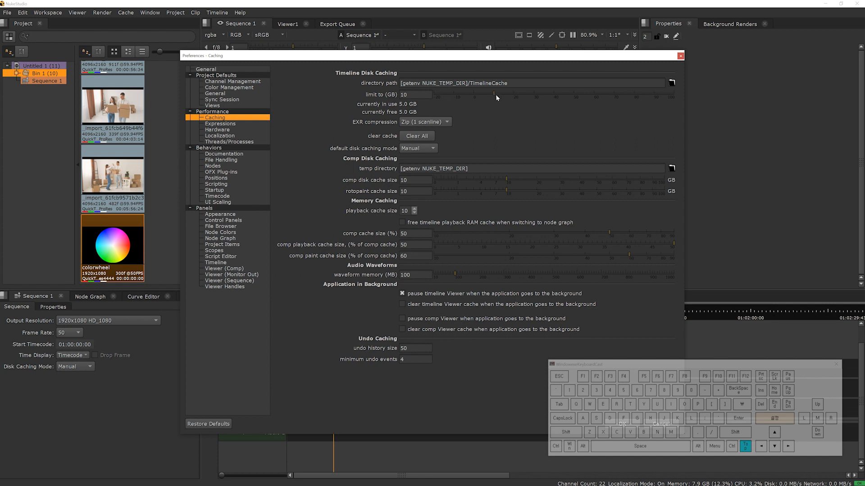
{"action": "left_click_drag", "start_coordinate": [498, 93], "coordinate": [687, 99]}
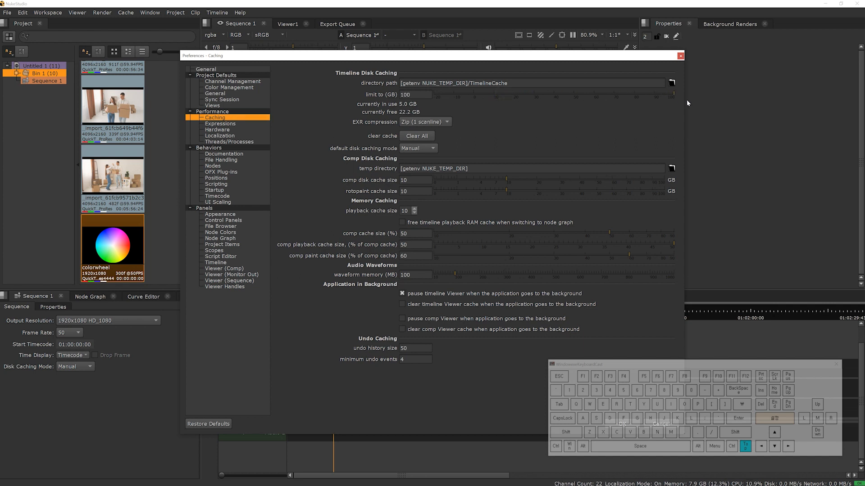
{"action": "double_click", "coordinate": [418, 94]}
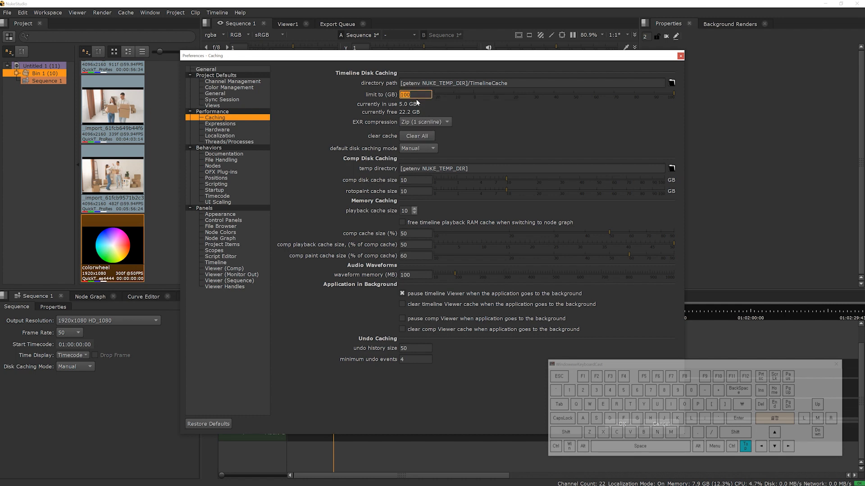
{"action": "type", "text": "300"}
{"action": "key", "text": "Return"}
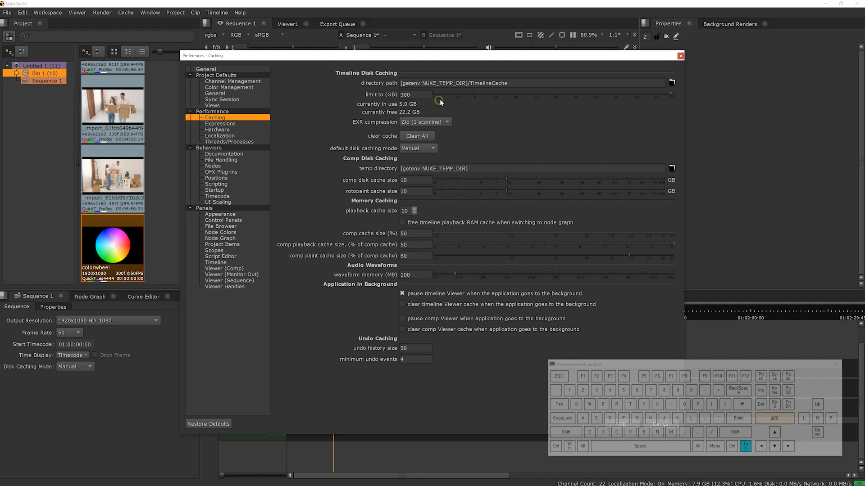
Set the Timeline Disk Caching limit back to 10 GB and close the preferences.
{"action": "left_click", "coordinate": [416, 91]}
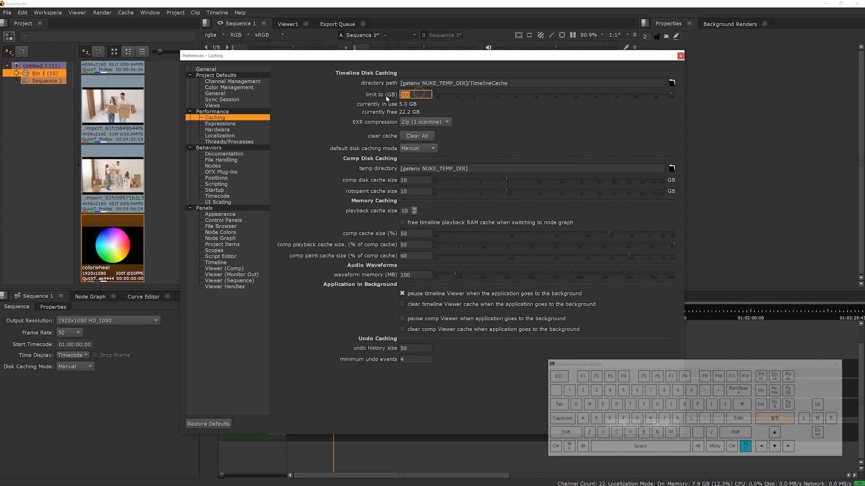
{"action": "type", "text": "10"}
{"action": "key", "text": "Return"}
{"action": "left_click", "coordinate": [680, 56]}
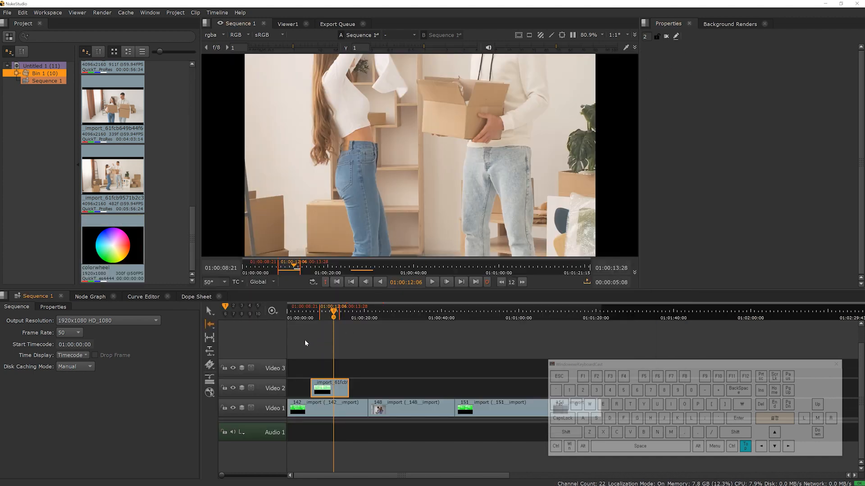
Show the Properties settings of the Sequence 1 timeline.
{"action": "key", "text": "ctrl+1"}
{"action": "left_click", "coordinate": [43, 302]}
{"action": "mouse_move", "coordinate": [97, 249]}
{"action": "left_mouse_down"}
{"action": "mouse_move", "coordinate": [87, 215]}
{"action": "mouse_move", "coordinate": [105, 253]}
{"action": "left_mouse_up"}
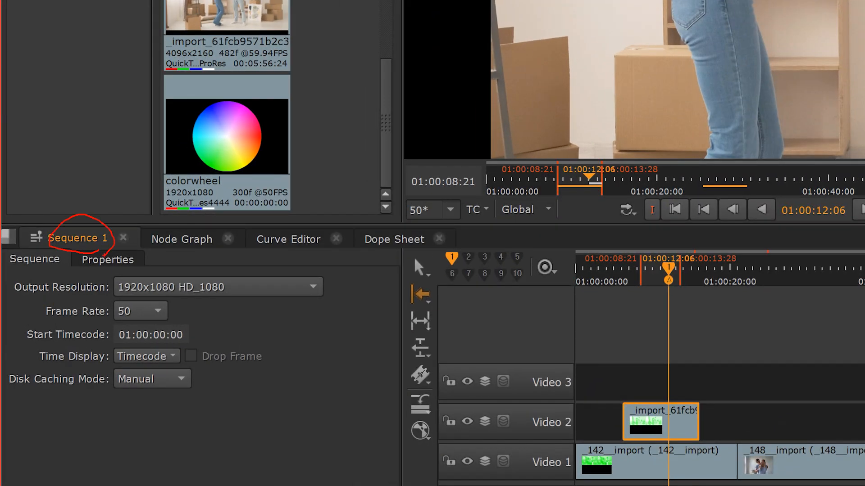
{"action": "key", "text": "Escape"}
{"action": "left_click", "coordinate": [54, 309]}
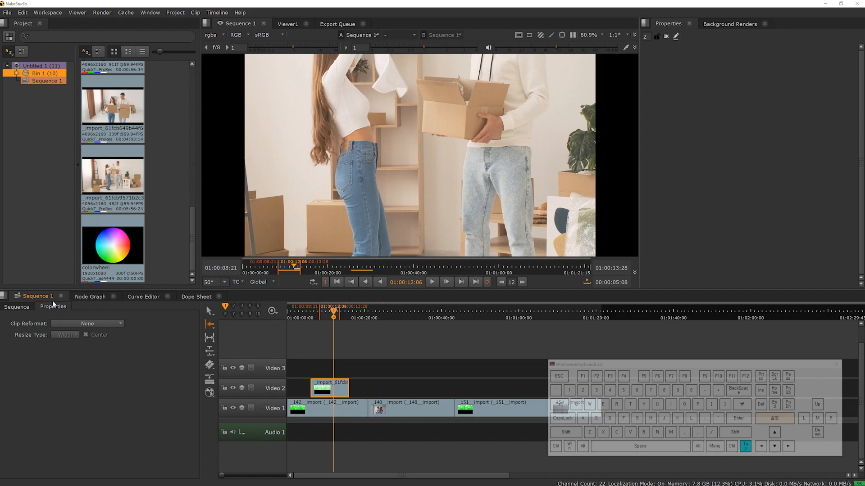
Look at the Clip Reformat options, including To Sequence Resolution, without choosing one.
{"action": "key", "text": "ctrl+1"}
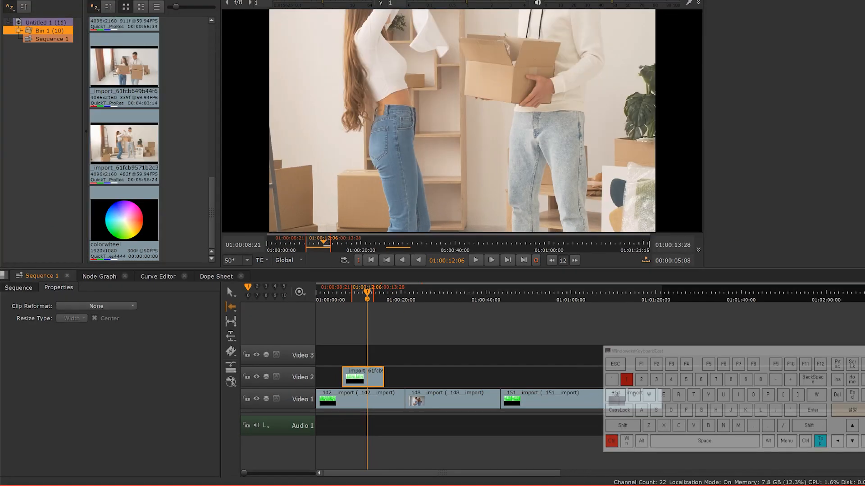
{"action": "left_click", "coordinate": [20, 328]}
{"action": "left_click_drag", "start_coordinate": [29, 247], "coordinate": [98, 251]}
{"action": "key", "text": "Escape"}
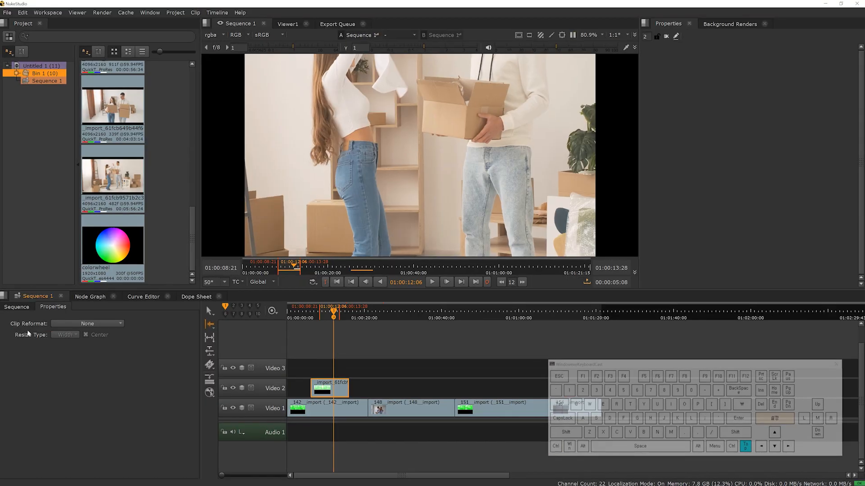
{"action": "left_click", "coordinate": [62, 323]}
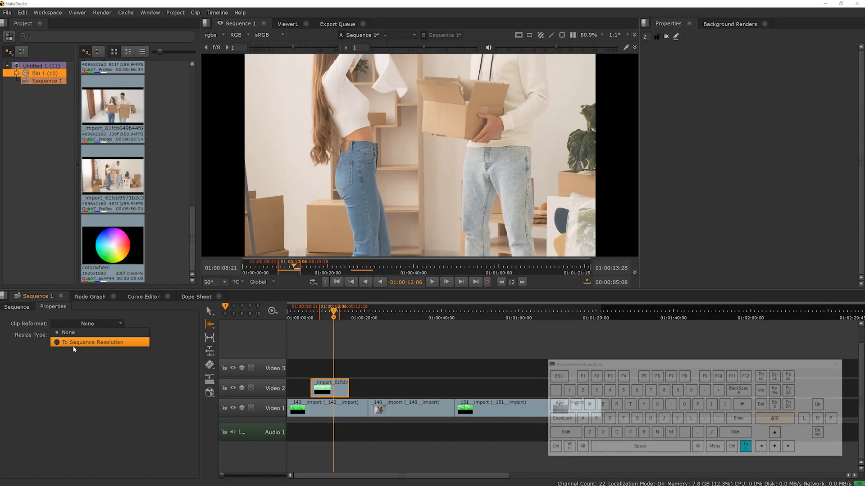
{"action": "left_click", "coordinate": [95, 379]}
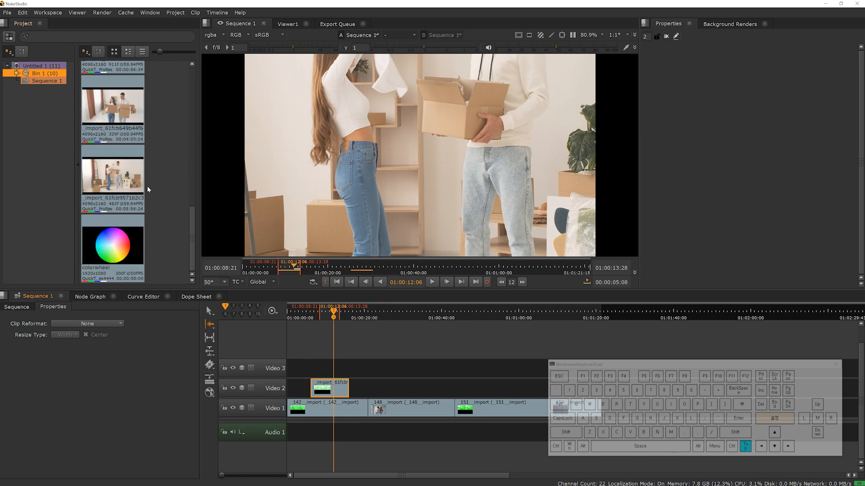
{"action": "key", "text": "ctrl"}
{"action": "key", "text": "ctrl+1"}
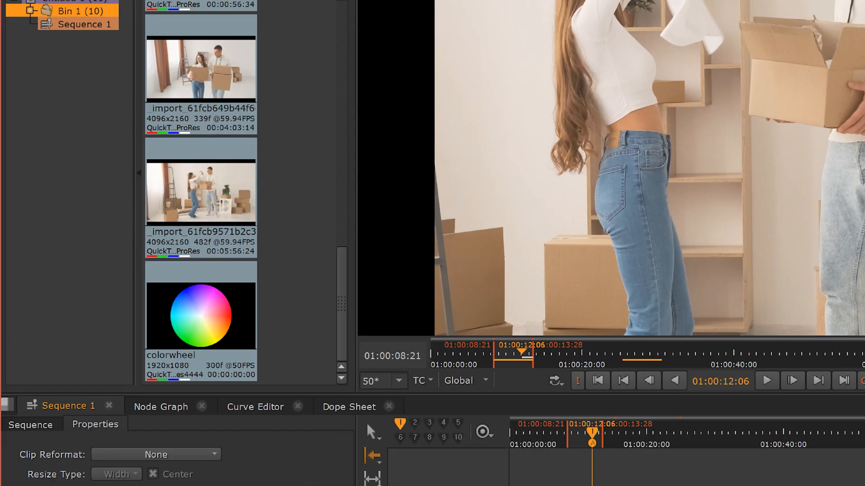
{"action": "left_click", "coordinate": [103, 208]}
{"action": "left_click_drag", "start_coordinate": [109, 207], "coordinate": [82, 186]}
{"action": "left_click_drag", "start_coordinate": [163, 206], "coordinate": [207, 239]}
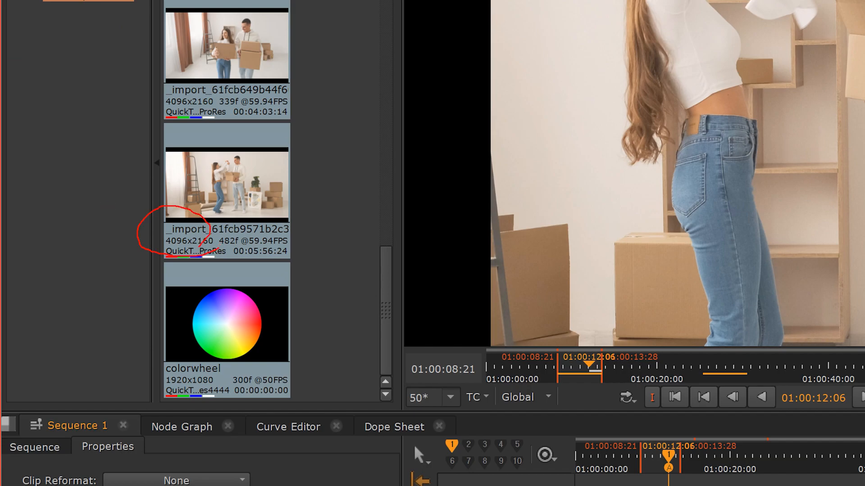
{"action": "key", "text": "Escape"}
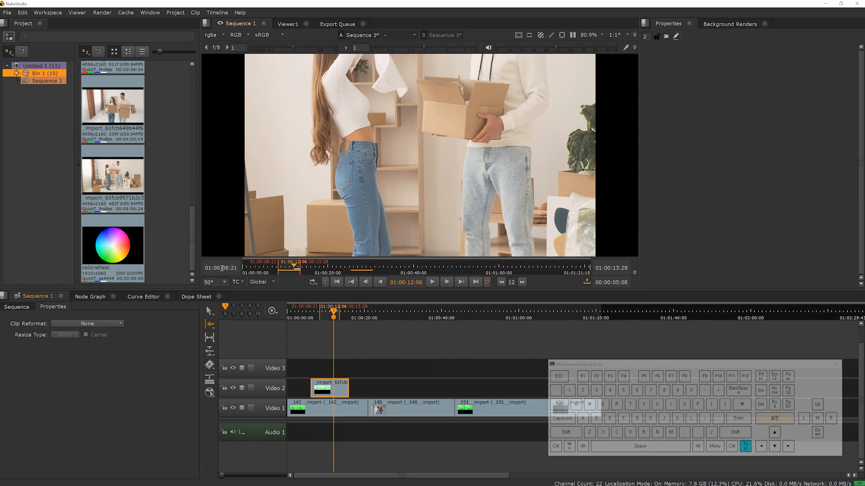
Reformat the Video 2 clip To Sequence Resolution, trying resize type Height and ending on Fill, and scrub slightly forward to check the framing.
{"action": "left_click", "coordinate": [336, 386]}
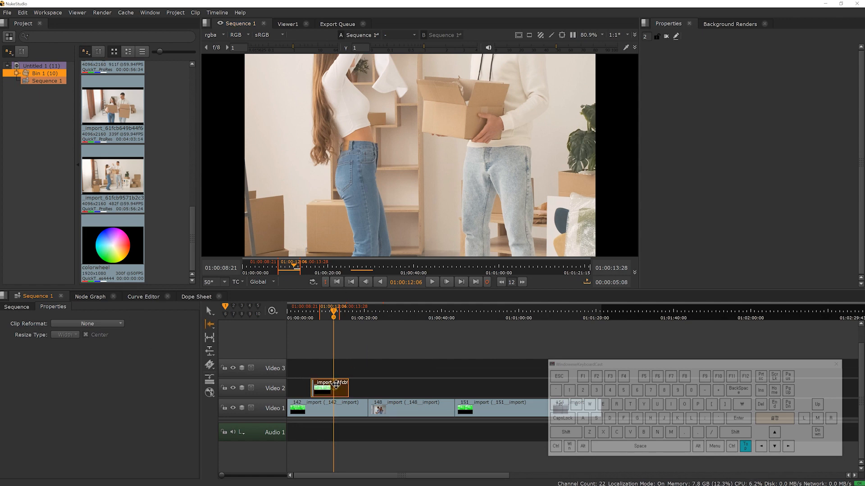
{"action": "left_click", "coordinate": [84, 324]}
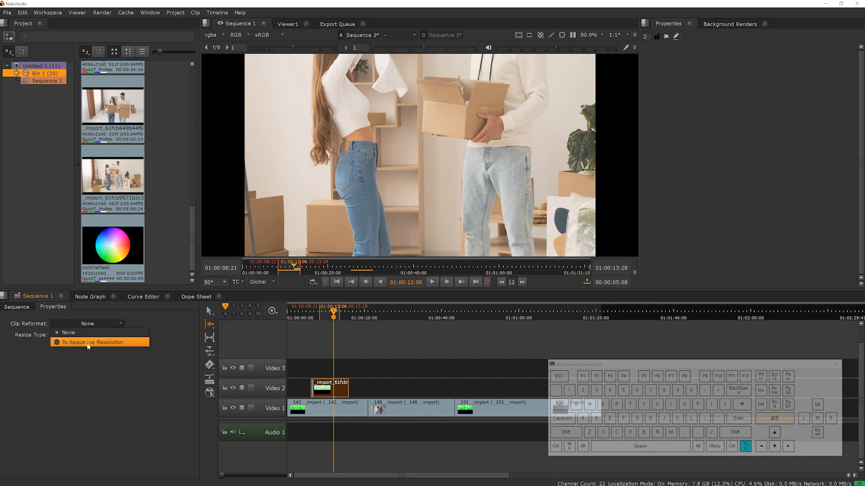
{"action": "left_click", "coordinate": [87, 344]}
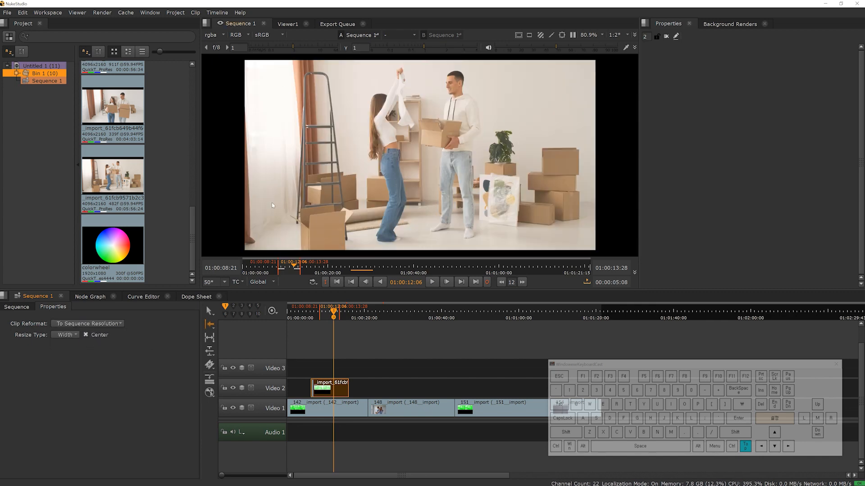
{"action": "left_click", "coordinate": [66, 336]}
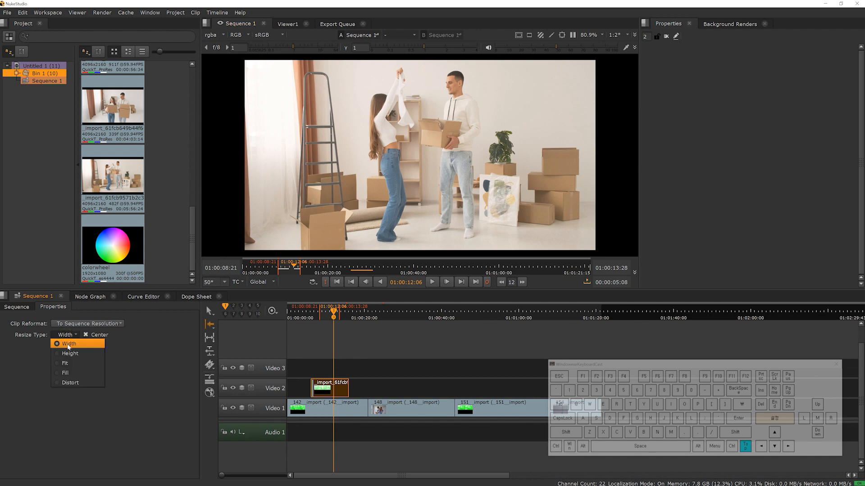
{"action": "left_click", "coordinate": [70, 354]}
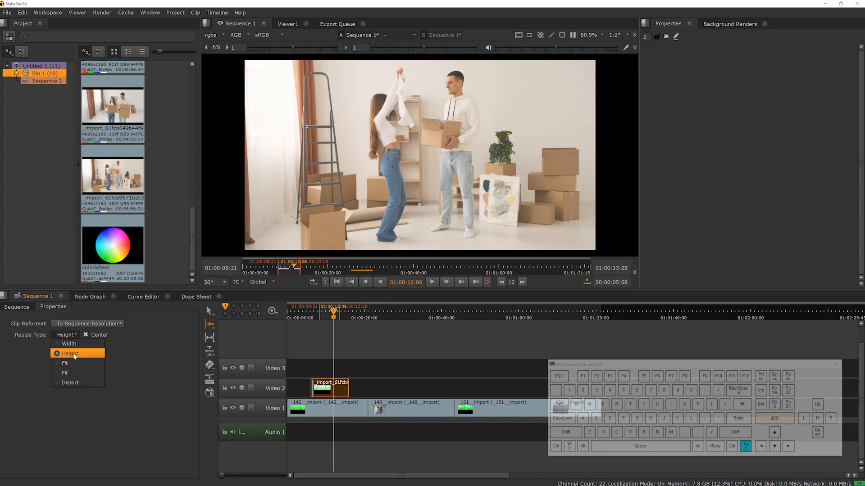
{"action": "left_click", "coordinate": [71, 373]}
{"action": "left_click_drag", "start_coordinate": [333, 317], "coordinate": [338, 318]}
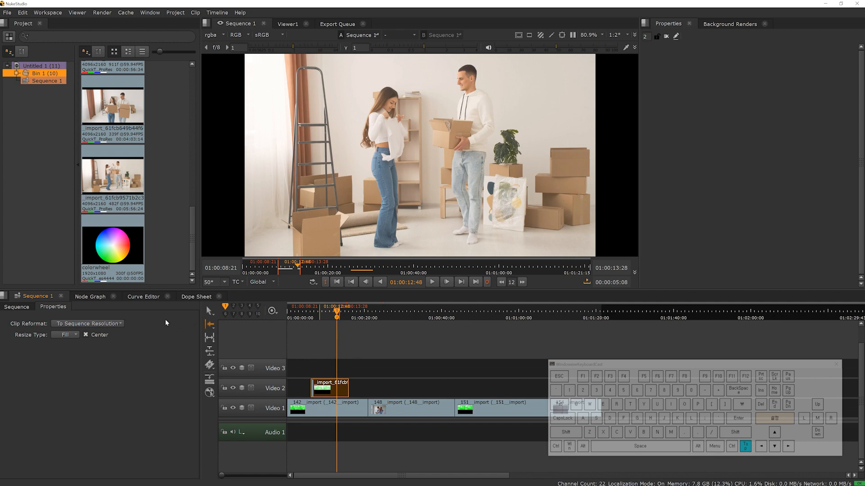
Look at the Node Graph and the Curve Editor, and return to the Sequence 1 timeline.
{"action": "left_click", "coordinate": [97, 299]}
{"action": "left_click_drag", "start_coordinate": [35, 338], "coordinate": [280, 440]}
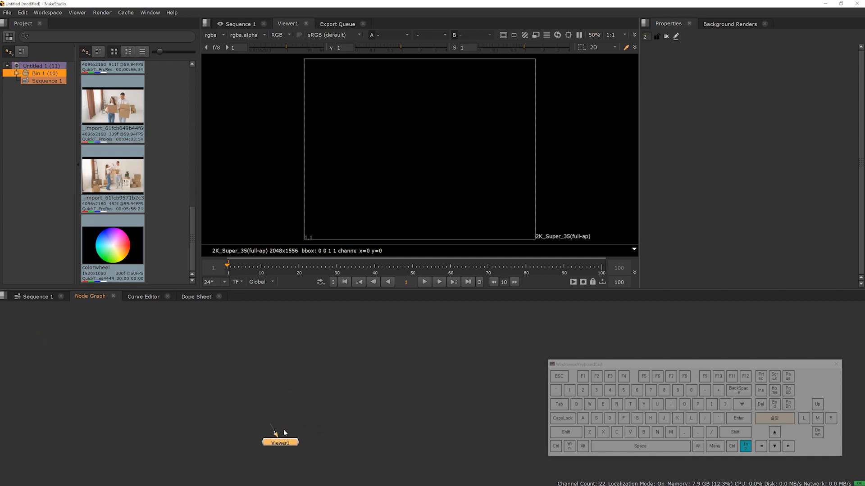
{"action": "left_click", "coordinate": [36, 297]}
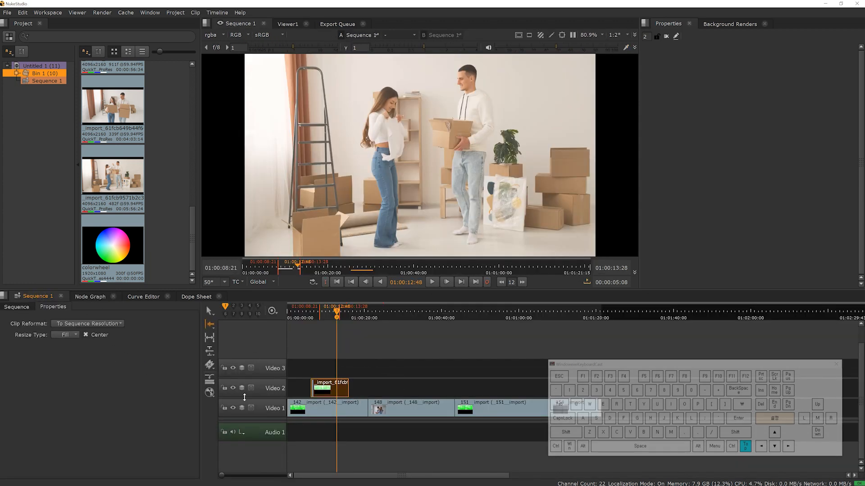
{"action": "left_click", "coordinate": [79, 298]}
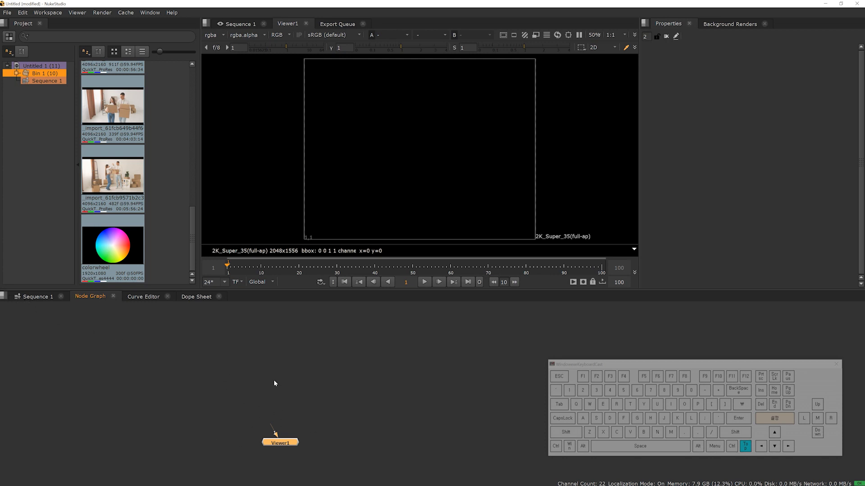
{"action": "left_click", "coordinate": [50, 297]}
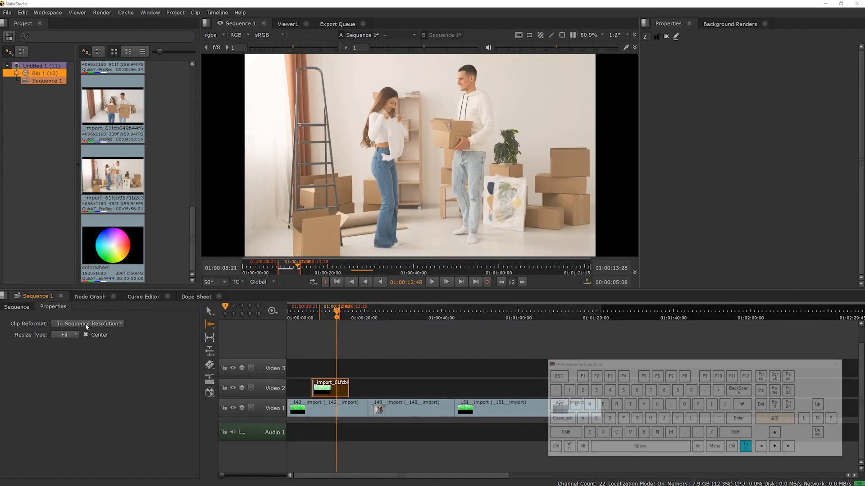
{"action": "left_click", "coordinate": [143, 297]}
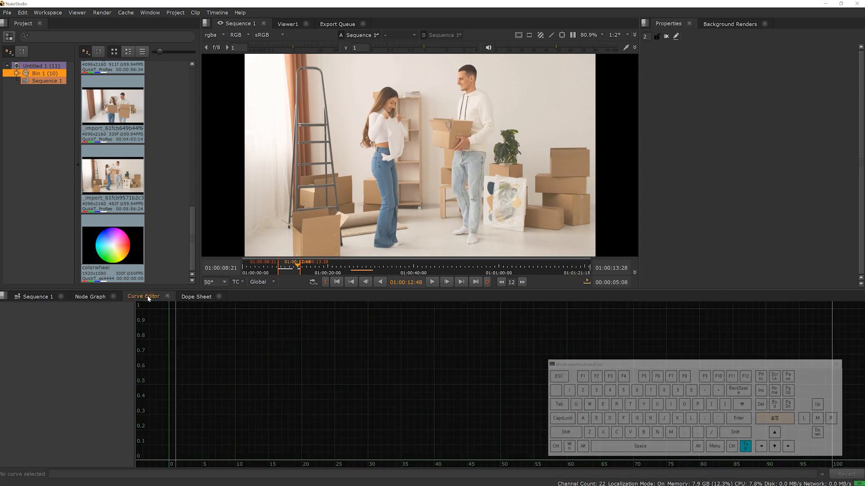
{"action": "left_click", "coordinate": [41, 297]}
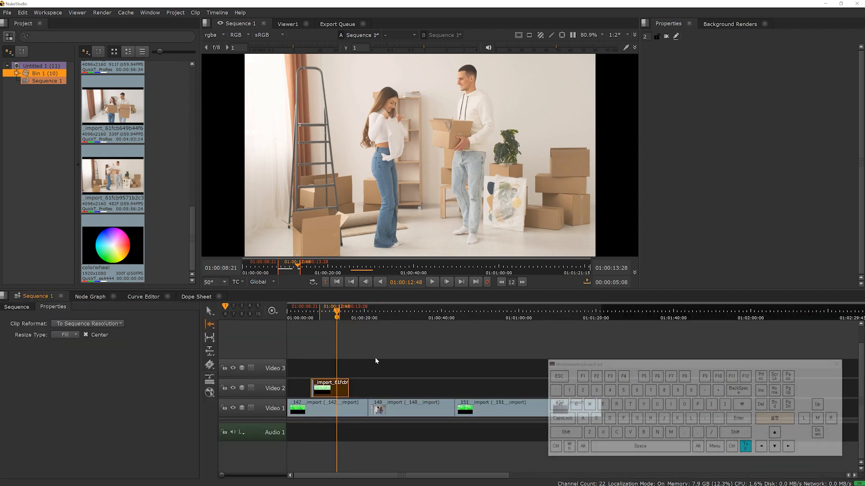
Delete the clip on Video 2 and remove the emptied Video 2 and Video 3 tracks.
{"action": "left_click_drag", "start_coordinate": [376, 360], "coordinate": [307, 392]}
{"action": "key", "text": "Delete"}
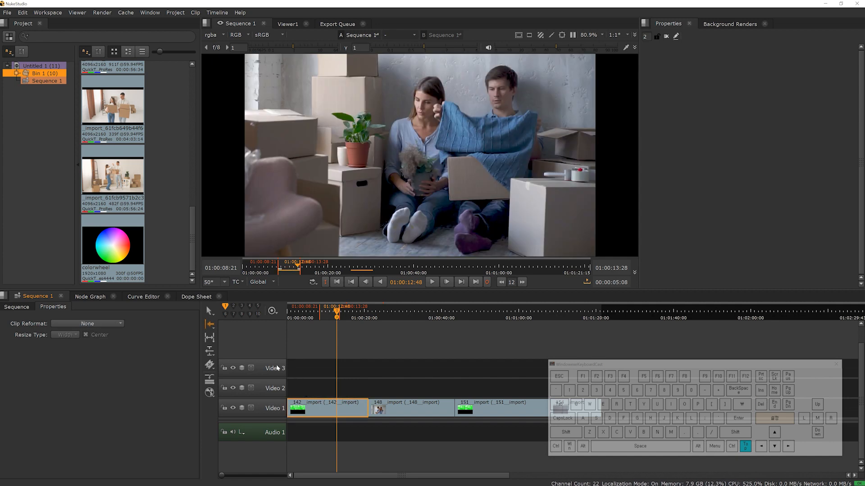
{"action": "left_click", "coordinate": [277, 368]}
{"action": "left_click", "coordinate": [280, 388], "text": "shift"}
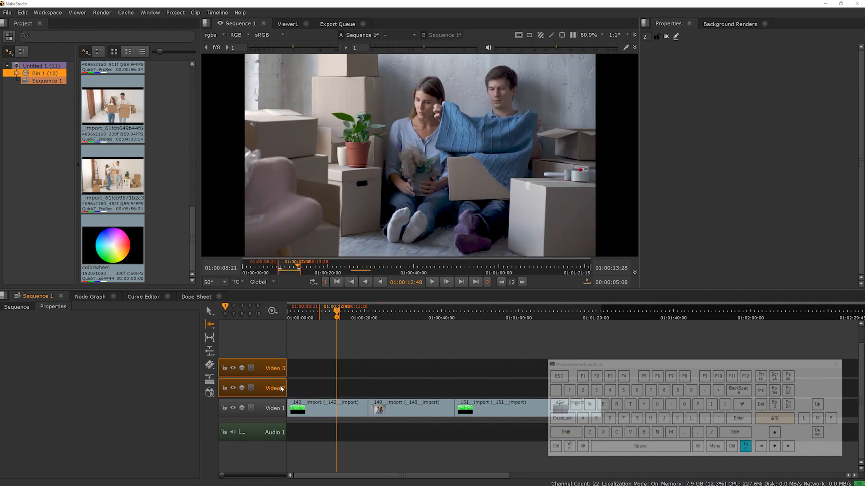
{"action": "key", "text": "Delete"}
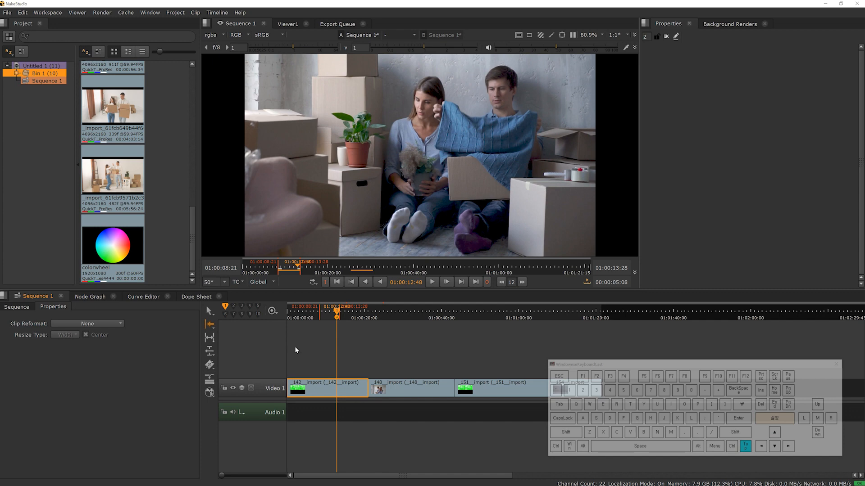
Add a new video track above Video 1 and select it.
{"action": "right_click", "coordinate": [273, 364]}
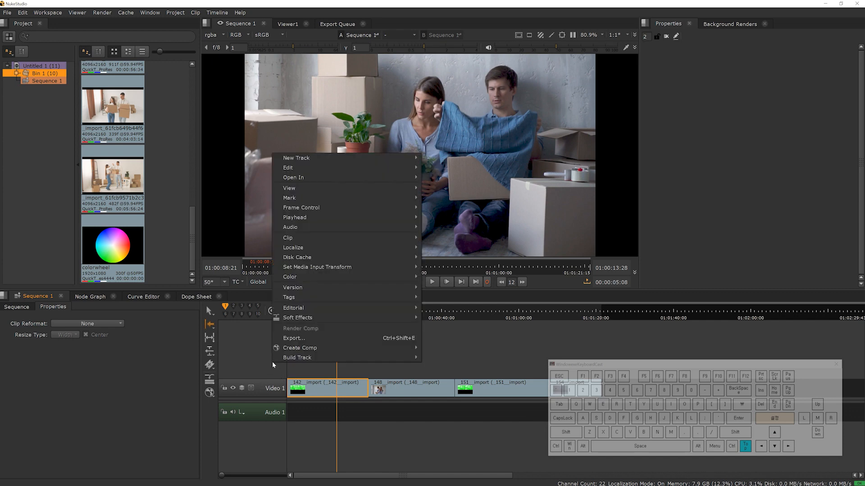
{"action": "mouse_move", "coordinate": [371, 161]}
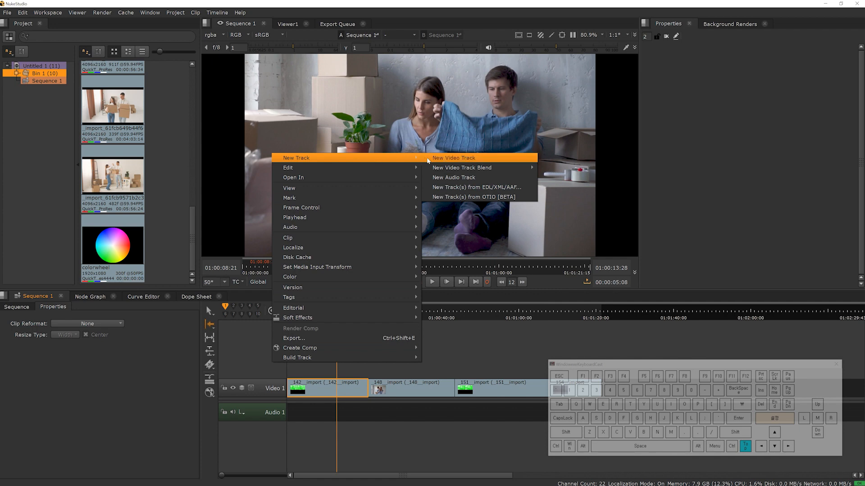
{"action": "left_click", "coordinate": [454, 158]}
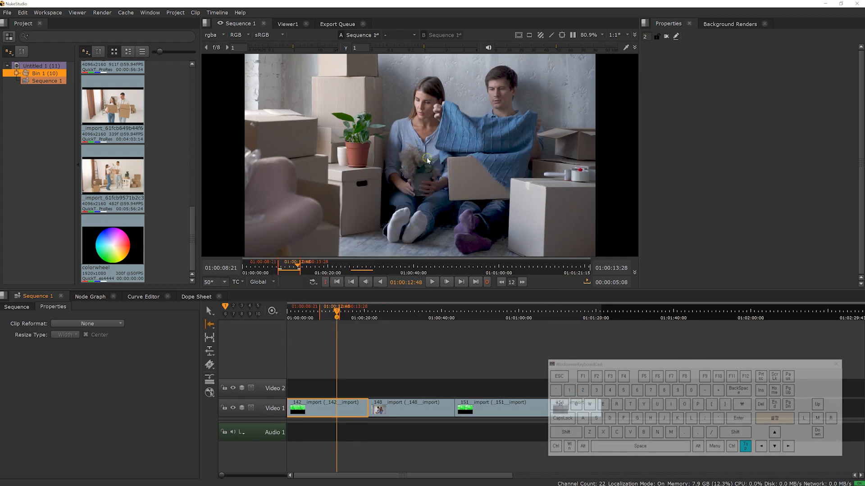
{"action": "left_click", "coordinate": [271, 388]}
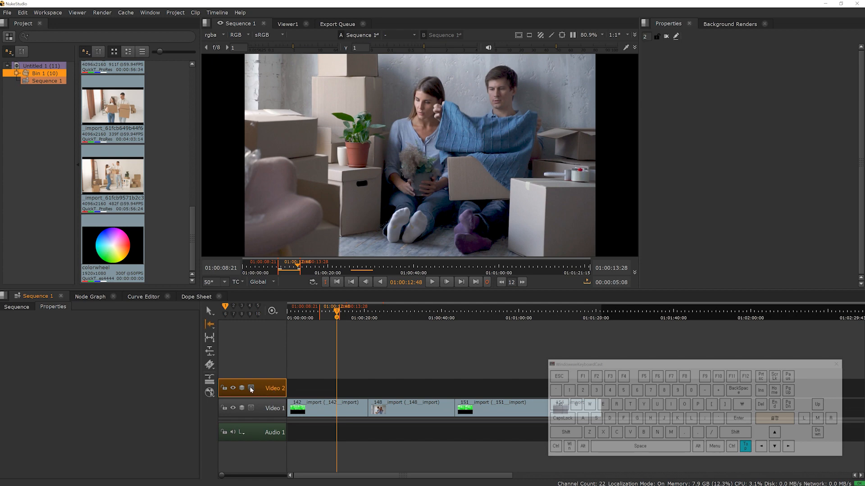
{"action": "key", "text": "ctrl"}
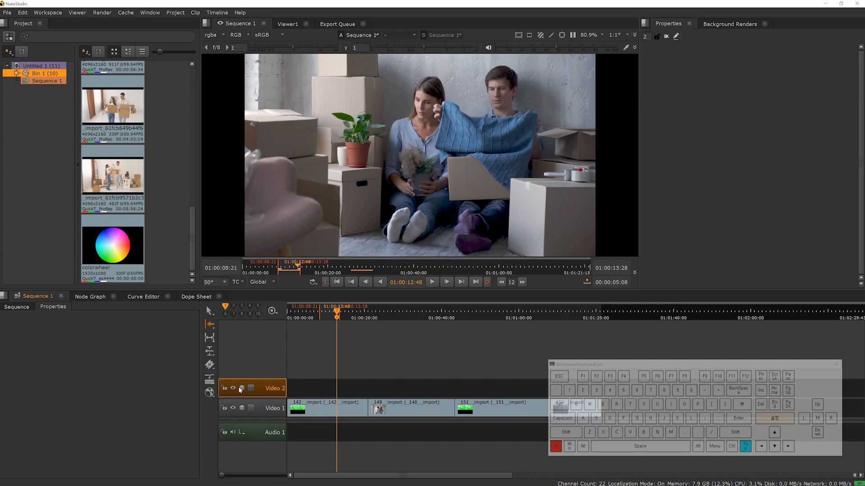
Add a Transform soft effect to the empty Video 2 track.
{"action": "left_click", "coordinate": [210, 382]}
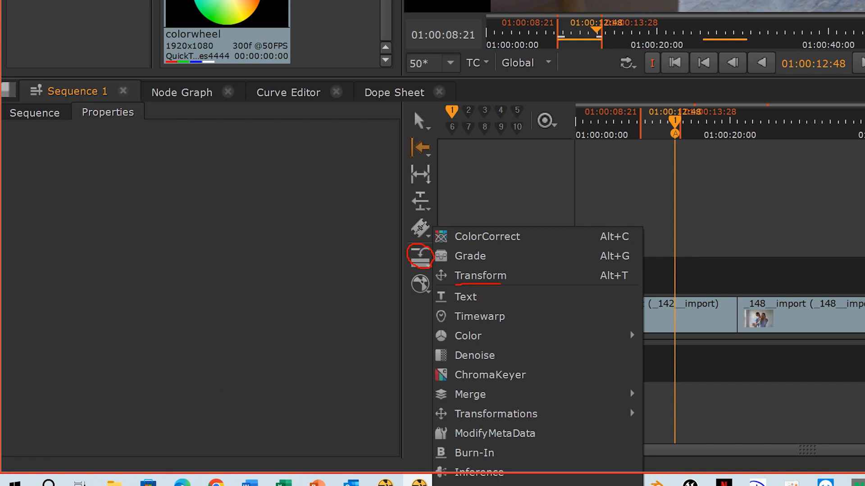
{"action": "key", "text": "ctrl+1"}
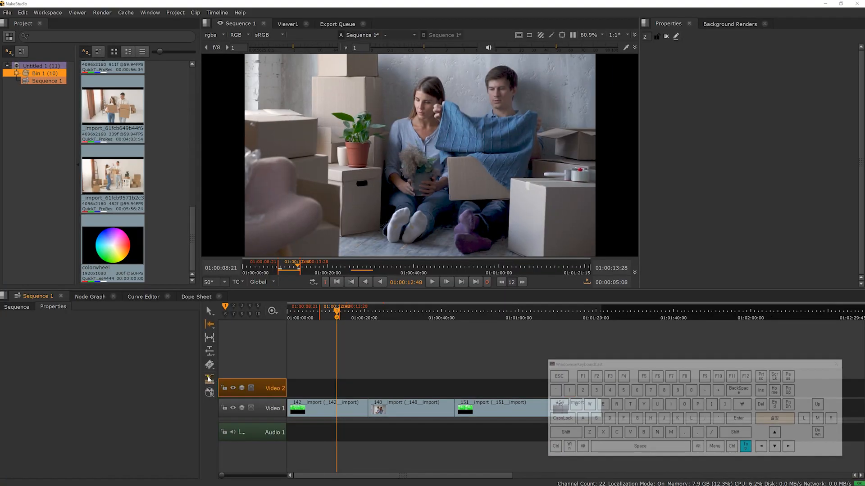
{"action": "left_click", "coordinate": [208, 379]}
{"action": "left_click", "coordinate": [291, 387]}
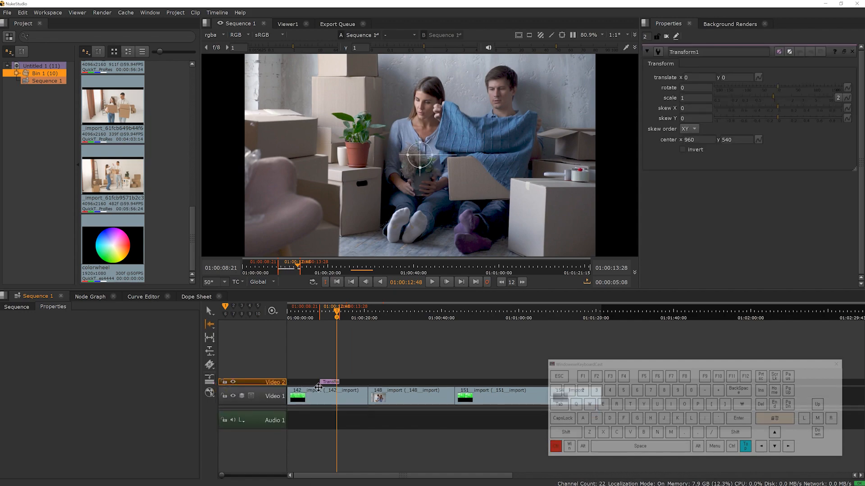
{"action": "key", "text": "ctrl+1"}
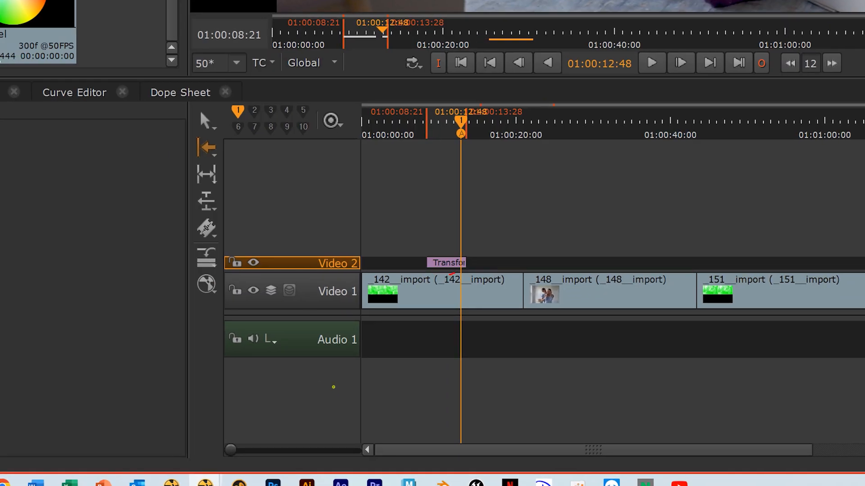
{"action": "mouse_move", "coordinate": [449, 275]}
{"action": "left_mouse_down"}
{"action": "mouse_move", "coordinate": [431, 238]}
{"action": "mouse_move", "coordinate": [454, 237]}
{"action": "mouse_move", "coordinate": [458, 270]}
{"action": "left_mouse_up"}
{"action": "key", "text": "Escape"}
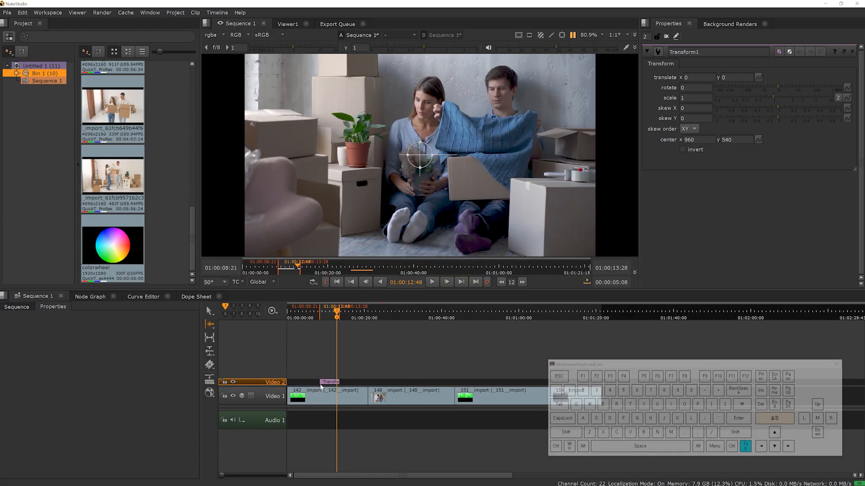
Move the Transform effect to the start of the timeline and extend it to the end of the first clip, _142__import.
{"action": "left_click", "coordinate": [325, 381]}
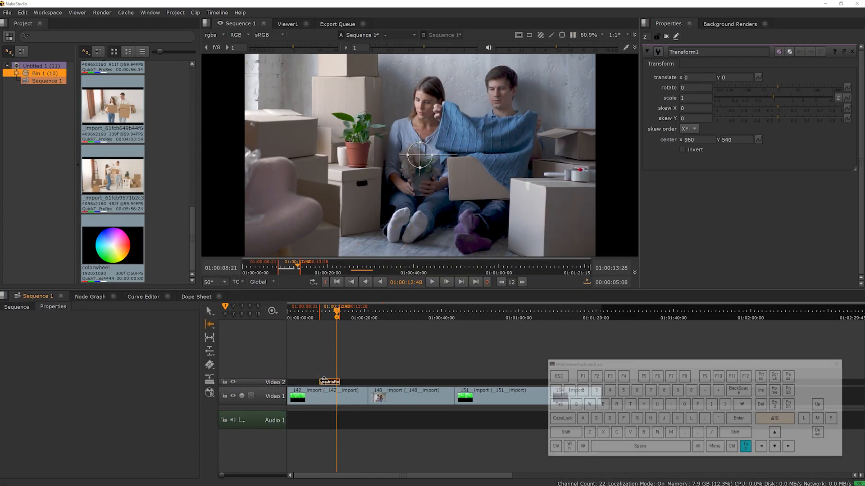
{"action": "mouse_move", "coordinate": [325, 381]}
{"action": "left_mouse_down"}
{"action": "mouse_move", "coordinate": [290, 386]}
{"action": "mouse_move", "coordinate": [306, 386]}
{"action": "left_mouse_up"}
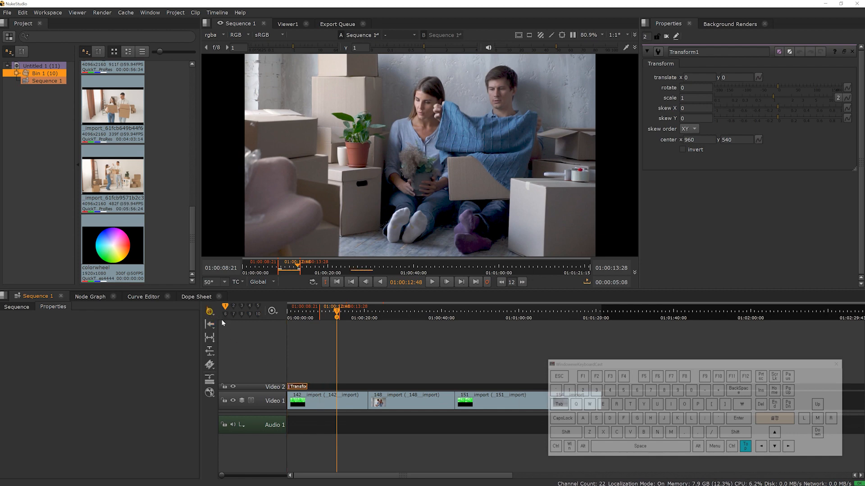
{"action": "left_click_drag", "start_coordinate": [308, 386], "coordinate": [363, 386]}
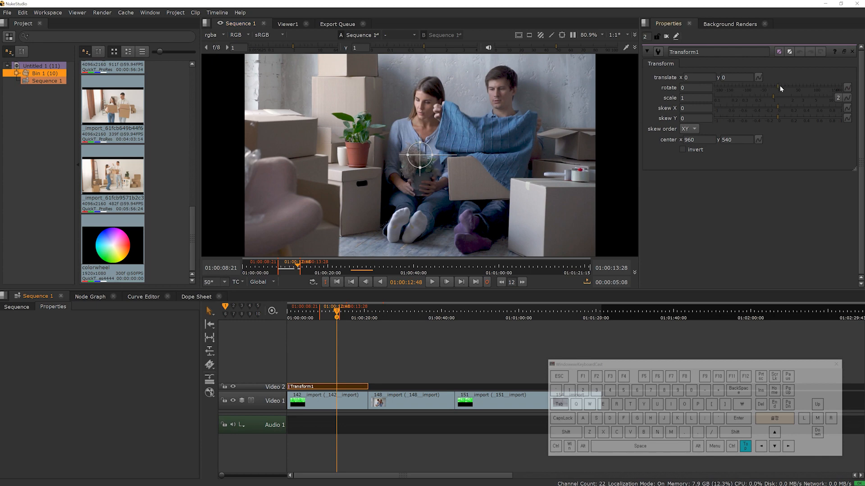
Set the rotation of the Transform effect to 22.
{"action": "key", "text": "ctrl"}
{"action": "left_click_drag", "start_coordinate": [779, 89], "coordinate": [786, 88]}
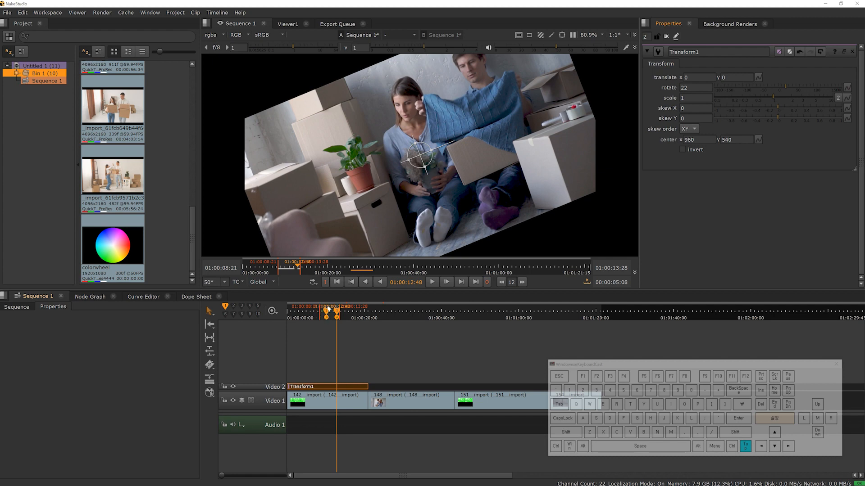
Mark the in and out points at the playhead and clear both from the sequence.
{"action": "left_click", "coordinate": [327, 282]}
{"action": "left_click", "coordinate": [486, 282]}
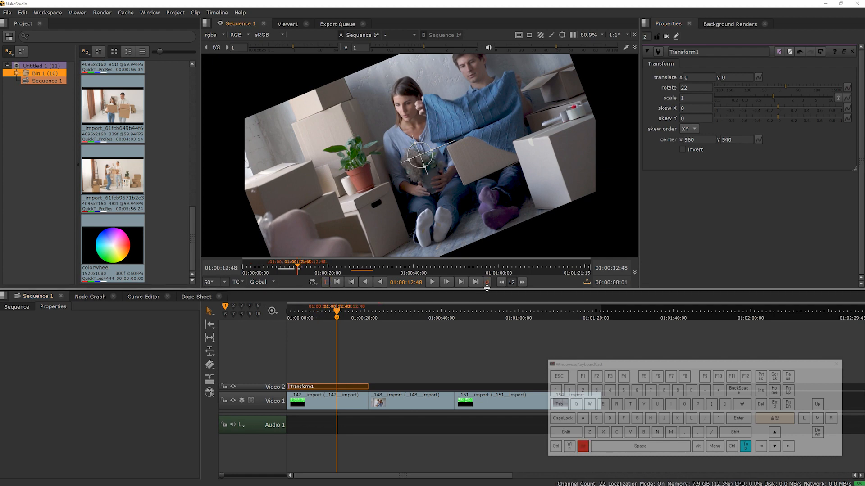
{"action": "key", "text": "alt+i"}
{"action": "key", "text": "alt+o"}
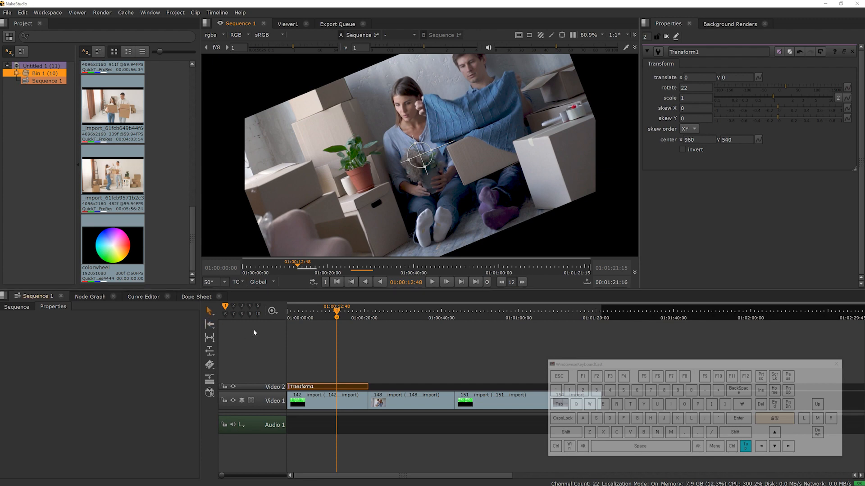
Move the playhead to the start of the sequence and set the Transform effect's rotation to -24.
{"action": "left_click", "coordinate": [287, 312]}
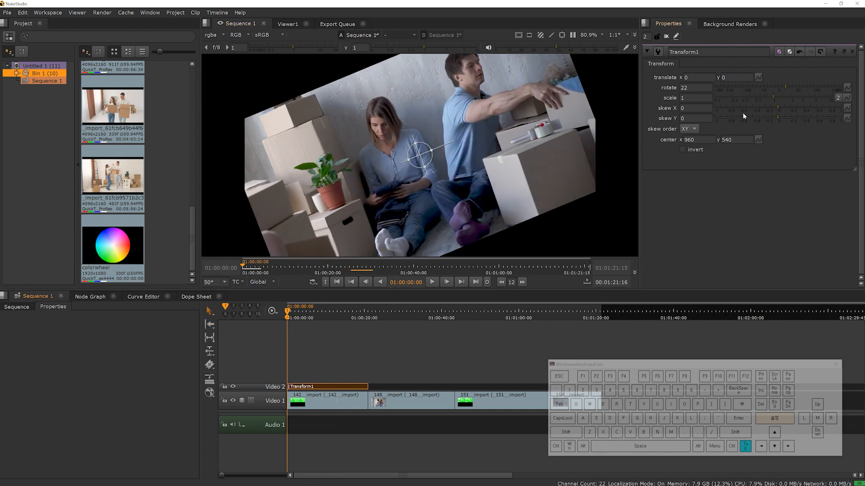
{"action": "left_click_drag", "start_coordinate": [785, 85], "coordinate": [768, 86]}
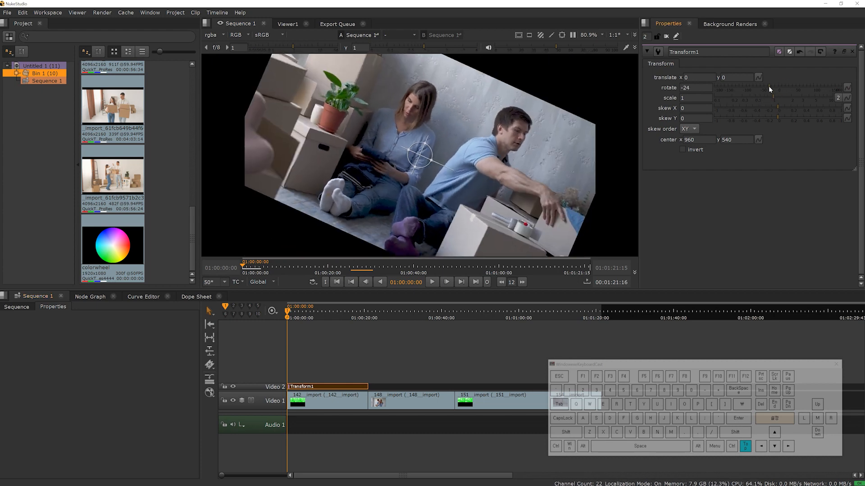
Set a keyframe on the Transform effect's rotation of -24 at the start of the sequence.
{"action": "left_click", "coordinate": [696, 87]}
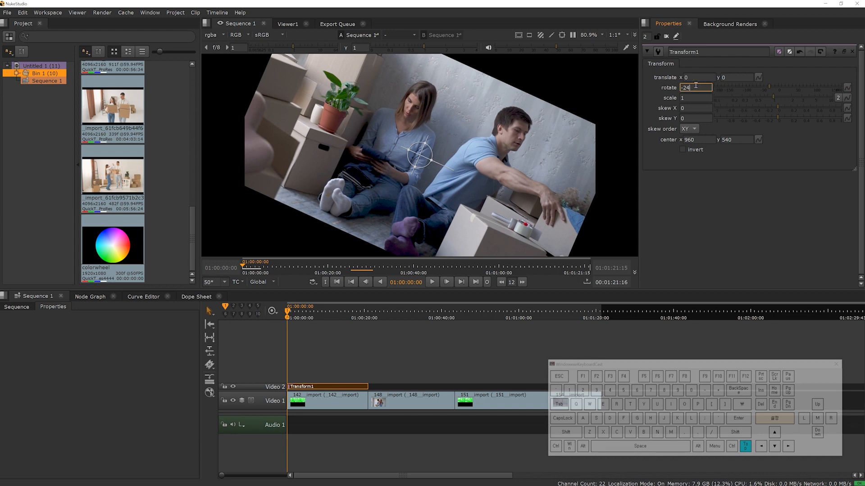
{"action": "right_click", "coordinate": [696, 86]}
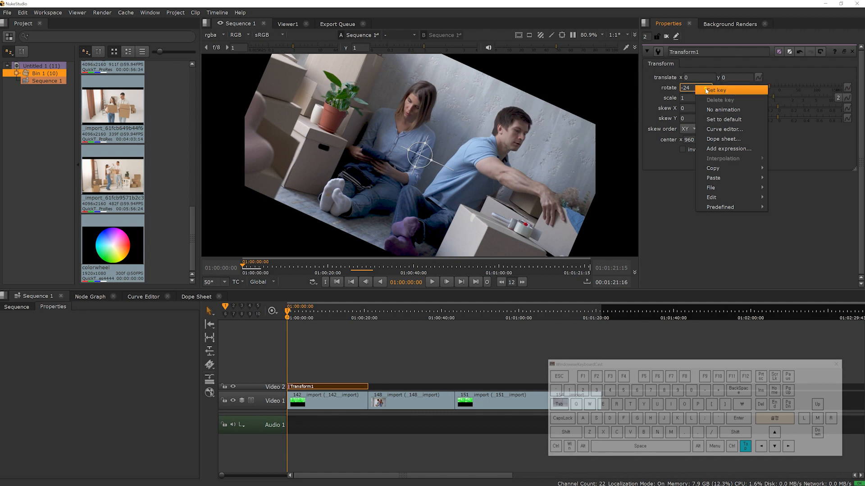
{"action": "left_click", "coordinate": [706, 90]}
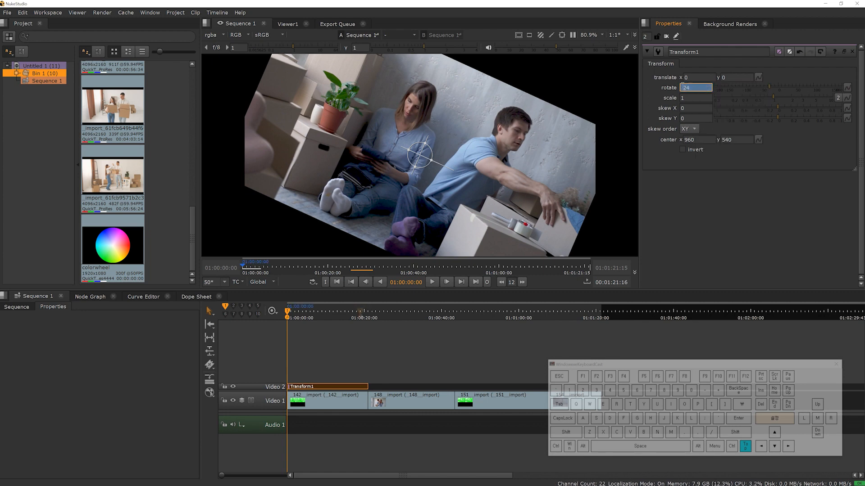
Move the playhead to the end of the first clip at 01:00:20:40 and set the Transform effect's rotation to 34 as a second keyframe.
{"action": "left_click_drag", "start_coordinate": [360, 315], "coordinate": [367, 317]}
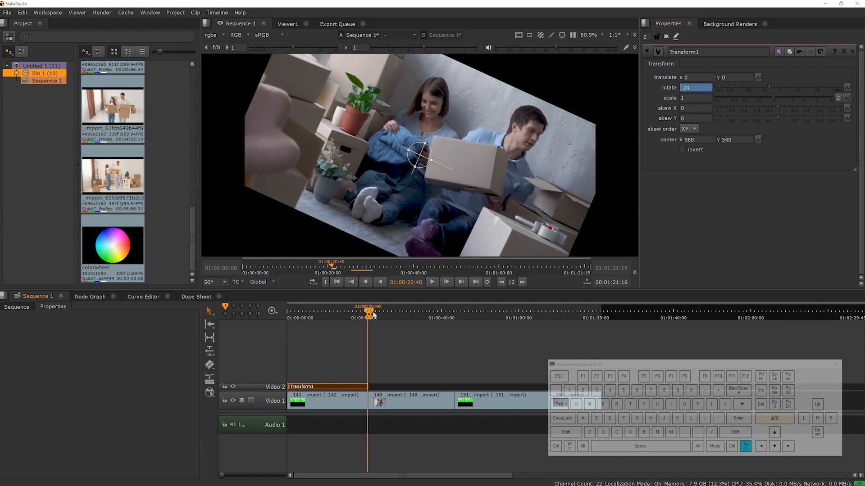
{"action": "mouse_move", "coordinate": [768, 85]}
{"action": "left_mouse_down"}
{"action": "mouse_move", "coordinate": [790, 84]}
{"action": "mouse_move", "coordinate": [727, 84]}
{"action": "left_mouse_up"}
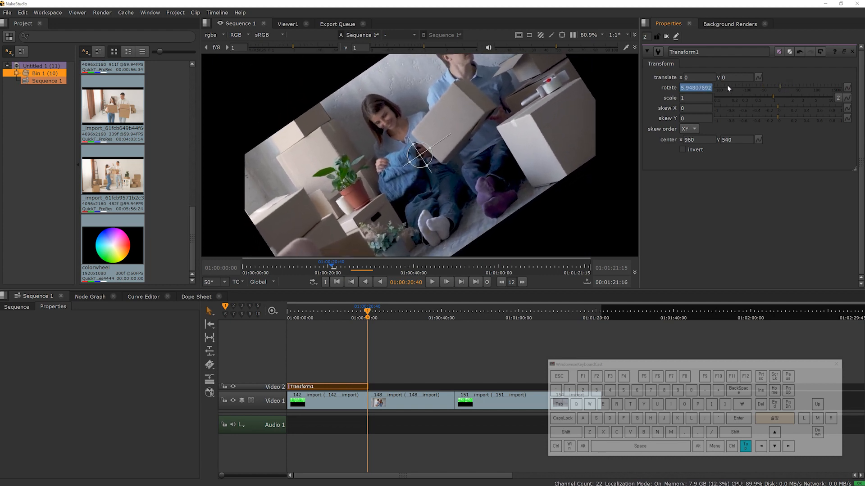
{"action": "right_click", "coordinate": [696, 86]}
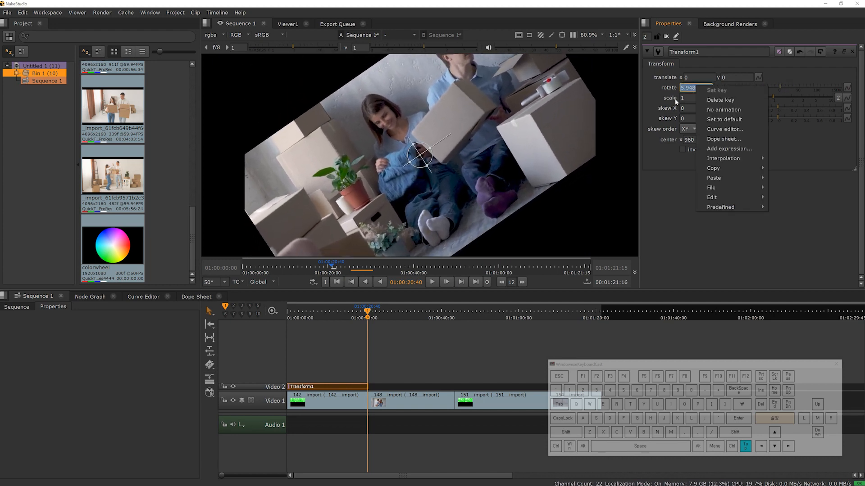
{"action": "left_click", "coordinate": [662, 182]}
Return the playhead near the start of the sequence and play back the animated rotation for several seconds.
{"action": "left_click_drag", "start_coordinate": [367, 311], "coordinate": [301, 328]}
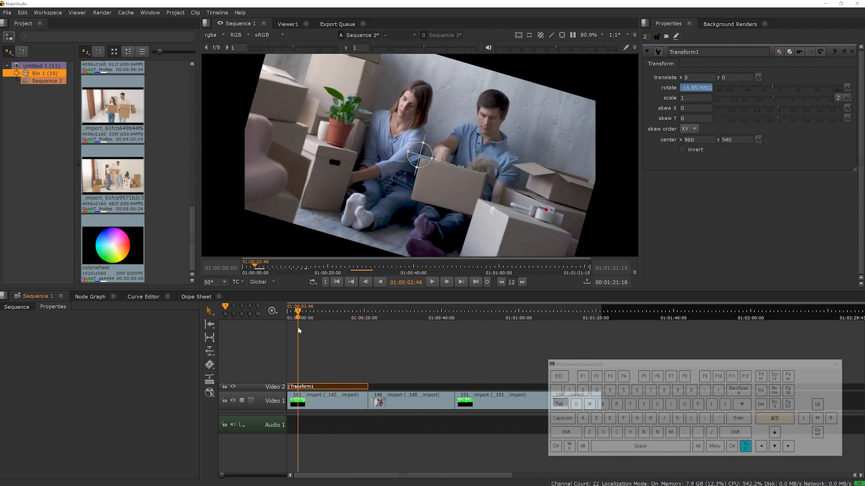
{"action": "left_click", "coordinate": [433, 282]}
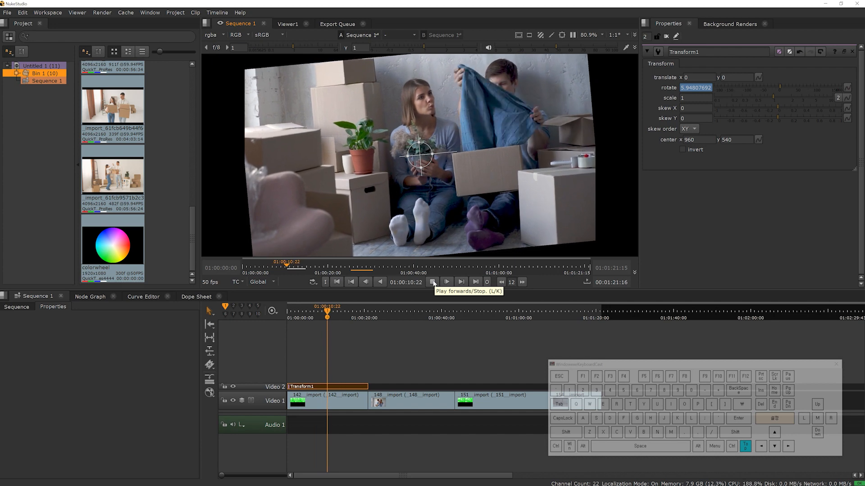
{"action": "left_click", "coordinate": [428, 282]}
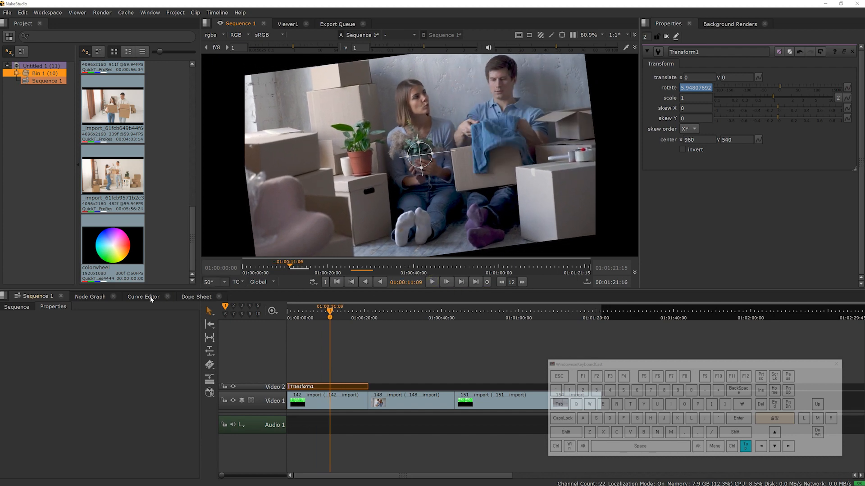
Open the Curve Editor and display the whole rotate curve of the Transform effect.
{"action": "left_click", "coordinate": [136, 299]}
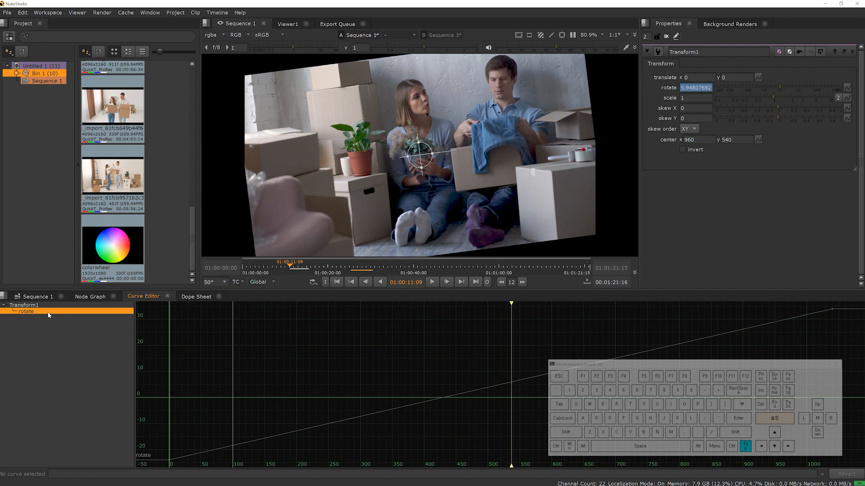
{"action": "scroll", "coordinate": [325, 367], "scroll_direction": "down", "scroll_amount": 5}
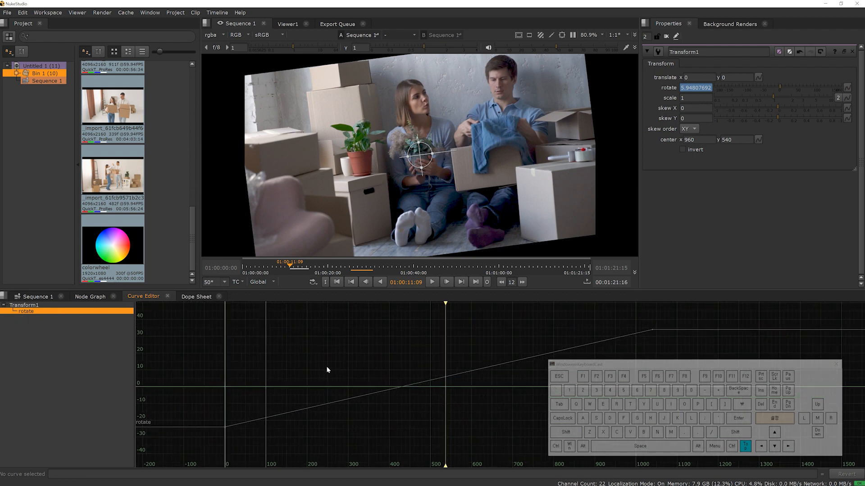
{"action": "scroll", "coordinate": [328, 368], "scroll_direction": "down", "scroll_amount": 3}
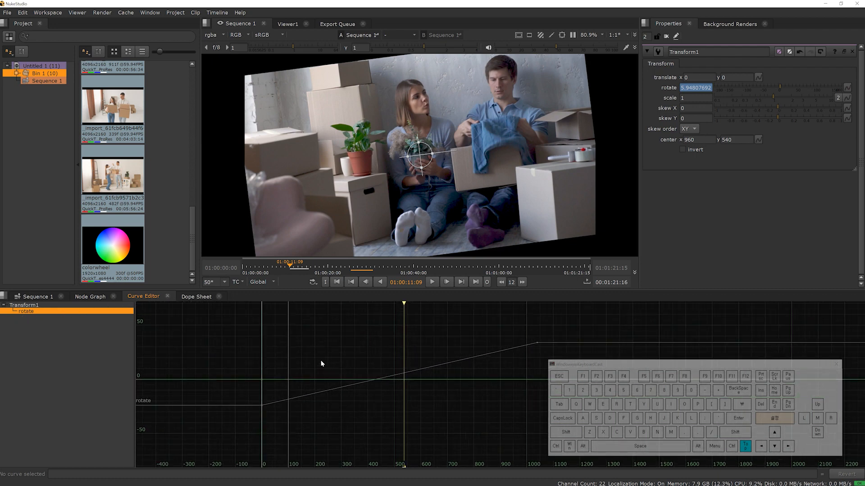
{"action": "left_click", "coordinate": [246, 400]}
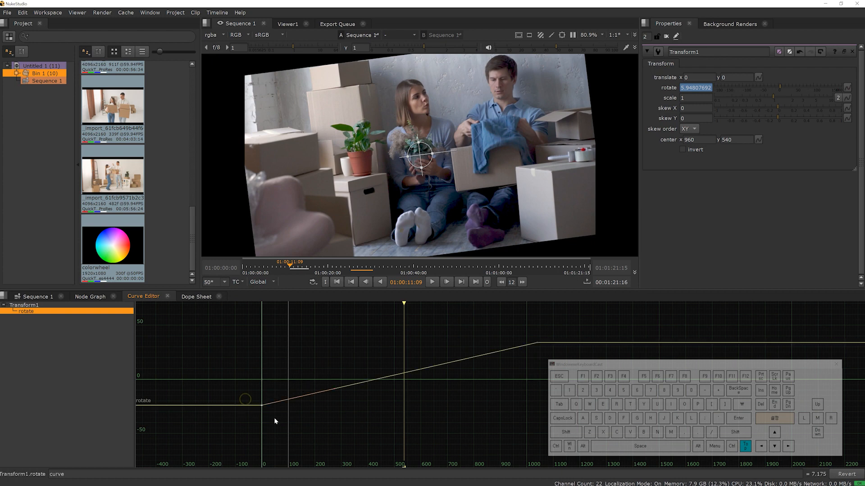
Select both rotate keyframes and compress them in time so the last one sits at about frame 400.
{"action": "left_click_drag", "start_coordinate": [557, 327], "coordinate": [229, 428]}
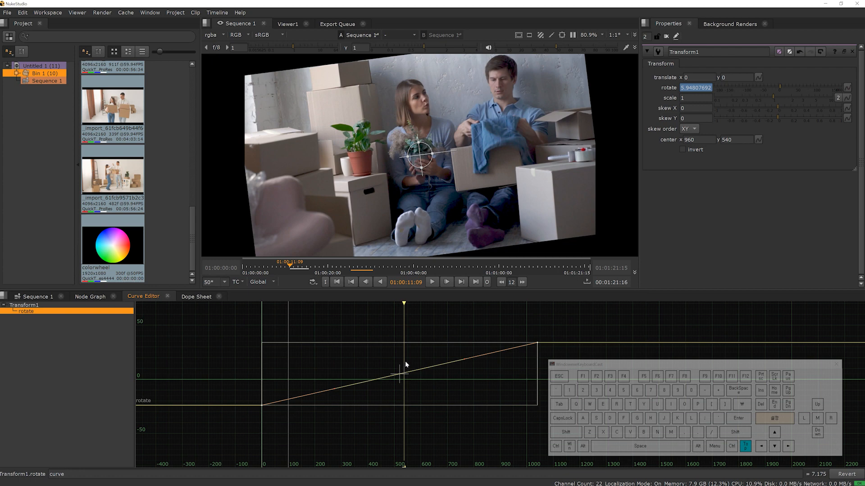
{"action": "left_click_drag", "start_coordinate": [555, 323], "coordinate": [508, 362]}
{"action": "left_click_drag", "start_coordinate": [282, 390], "coordinate": [231, 418]}
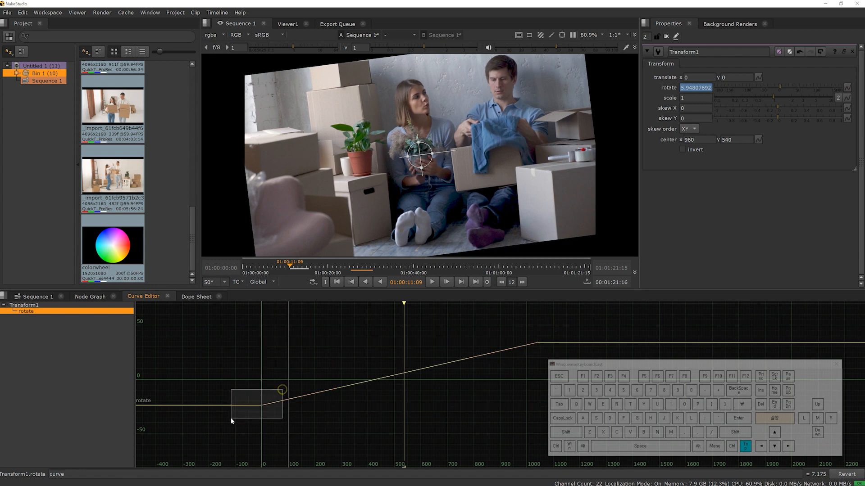
{"action": "left_click_drag", "start_coordinate": [572, 319], "coordinate": [210, 445]}
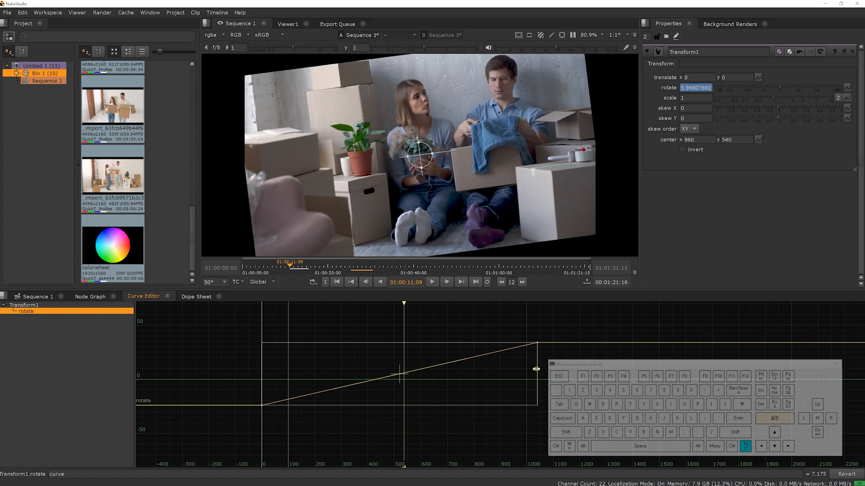
{"action": "left_click_drag", "start_coordinate": [536, 369], "coordinate": [367, 365]}
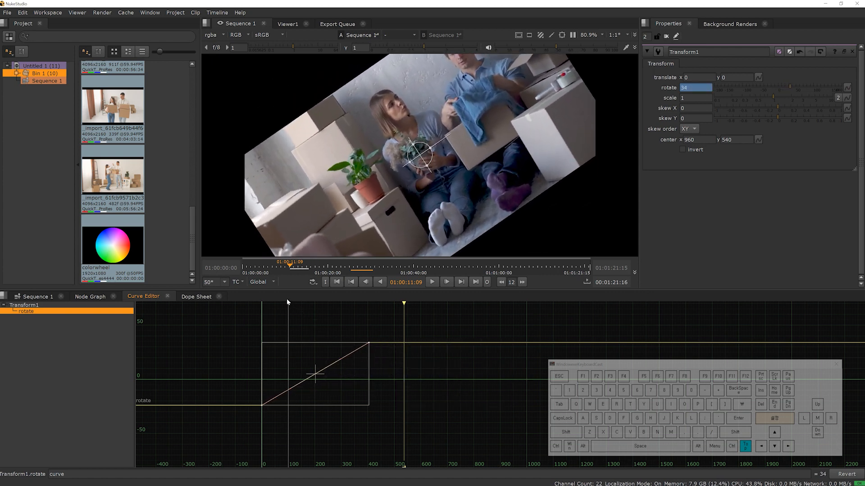
Move the playhead to near the start and play back the faster rotation.
{"action": "left_click_drag", "start_coordinate": [404, 304], "coordinate": [271, 305]}
{"action": "left_click", "coordinate": [432, 283]}
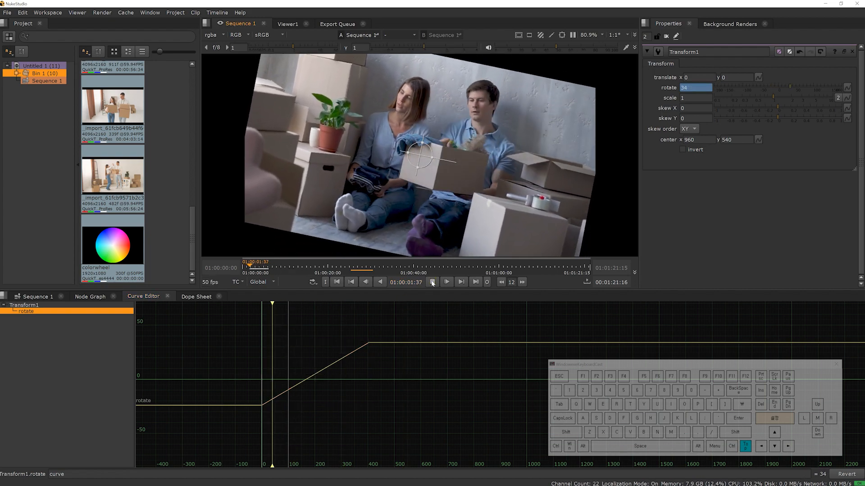
{"action": "left_click", "coordinate": [432, 282]}
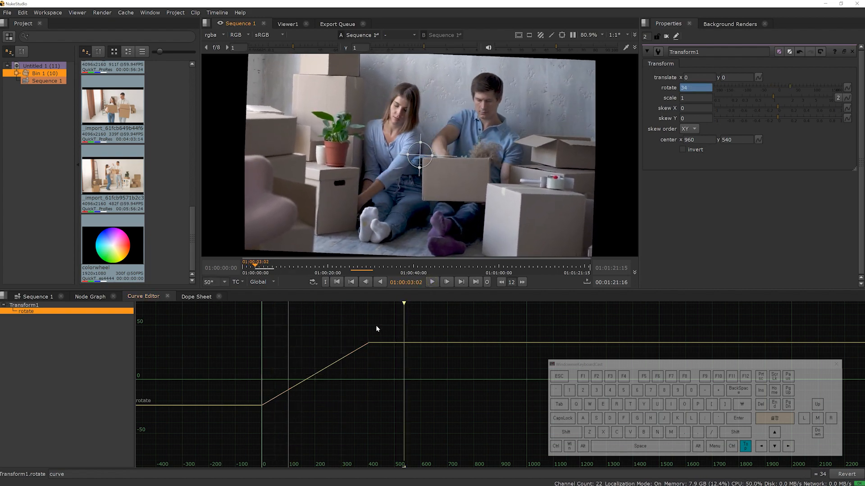
Select both rotate keyframes, set their interpolation to Constant, and scrub back to 01:00:05:18 to check the movement.
{"action": "left_click_drag", "start_coordinate": [376, 325], "coordinate": [205, 416]}
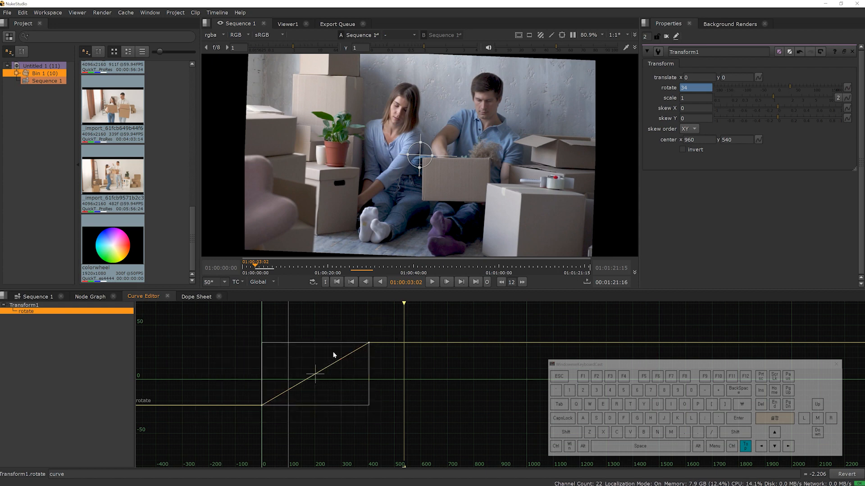
{"action": "left_click", "coordinate": [375, 330]}
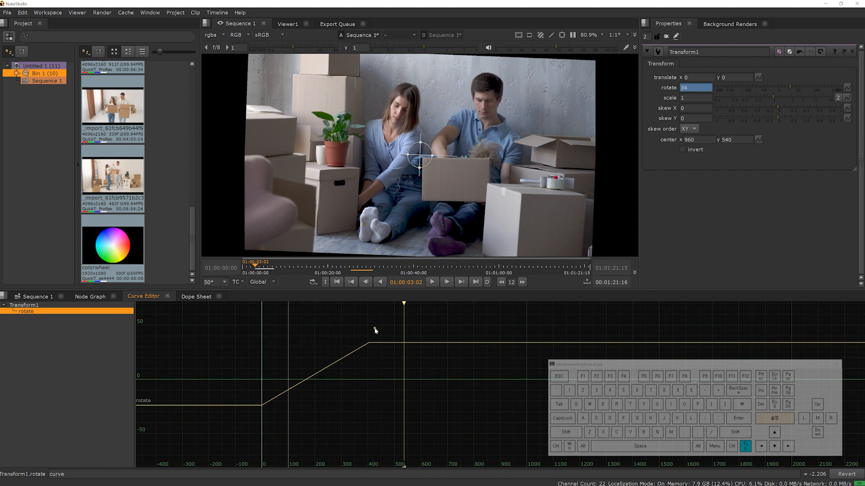
{"action": "left_click_drag", "start_coordinate": [389, 330], "coordinate": [225, 427]}
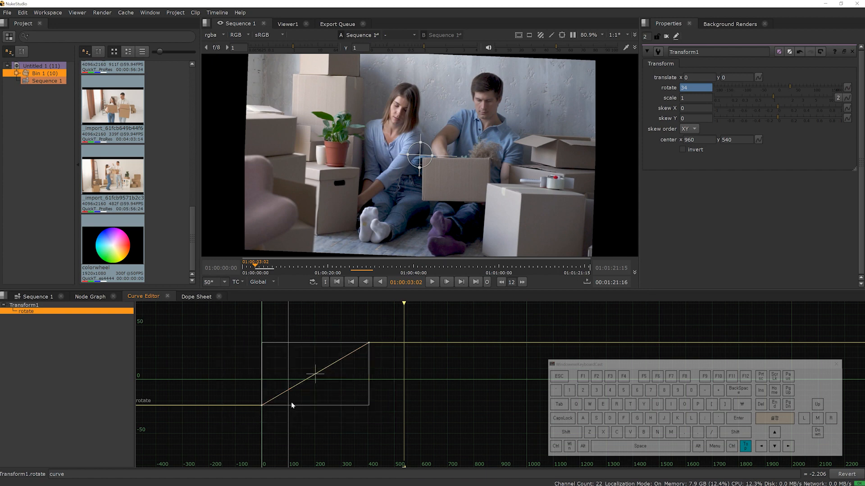
{"action": "right_click", "coordinate": [358, 365]}
{"action": "mouse_move", "coordinate": [359, 365]}
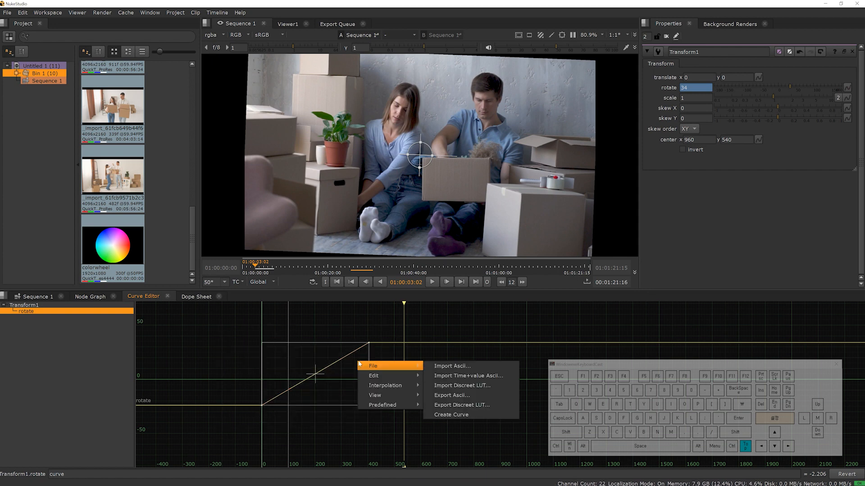
{"action": "mouse_move", "coordinate": [387, 387]}
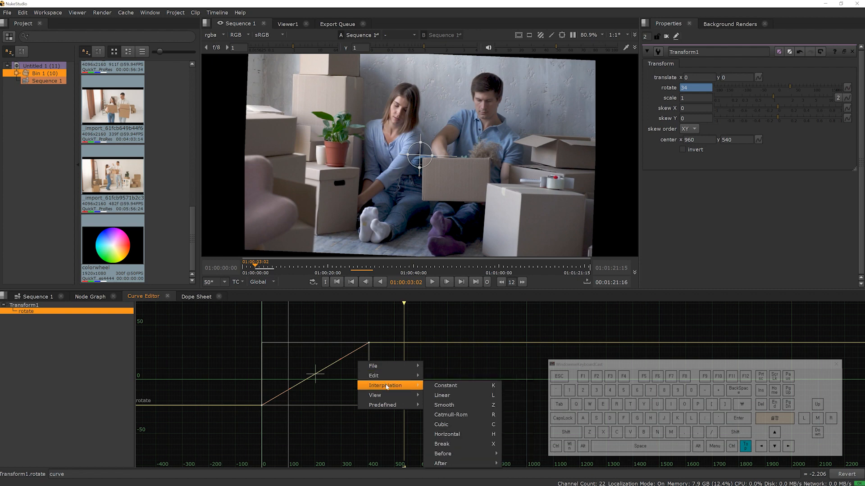
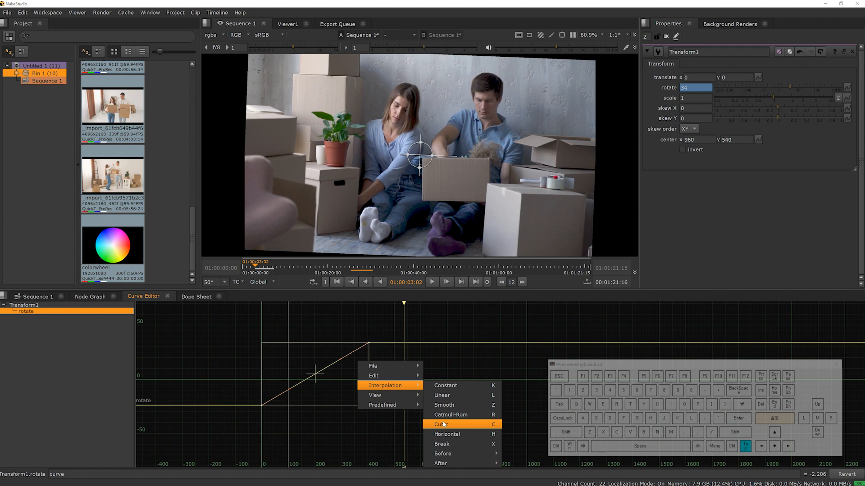
{"action": "left_click", "coordinate": [444, 388]}
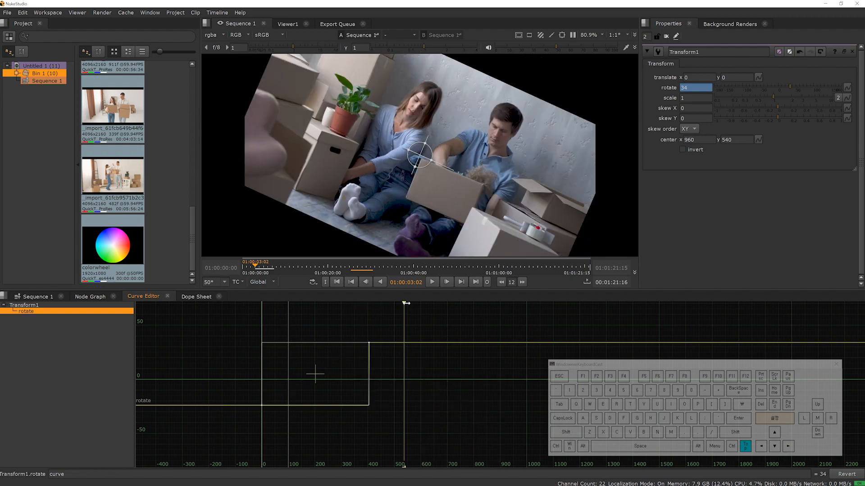
{"action": "left_click_drag", "start_coordinate": [406, 304], "coordinate": [333, 323]}
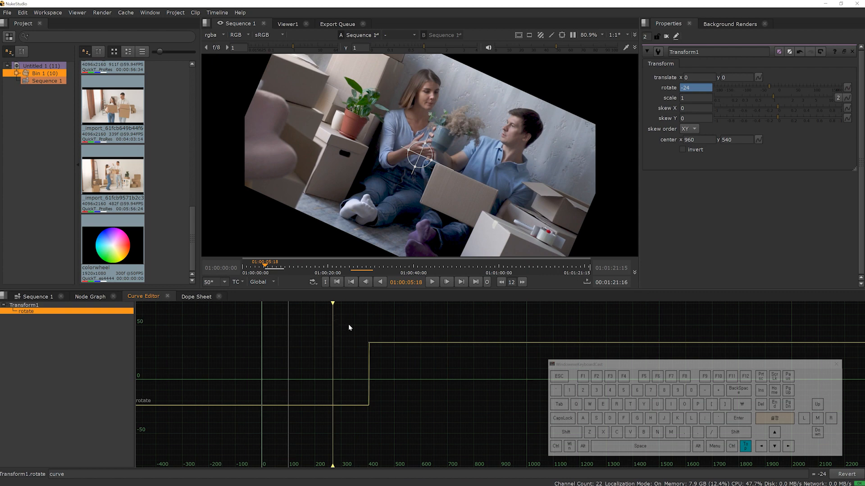
Select both rotate keyframes and set their interpolation to Smooth.
{"action": "right_click", "coordinate": [347, 322]}
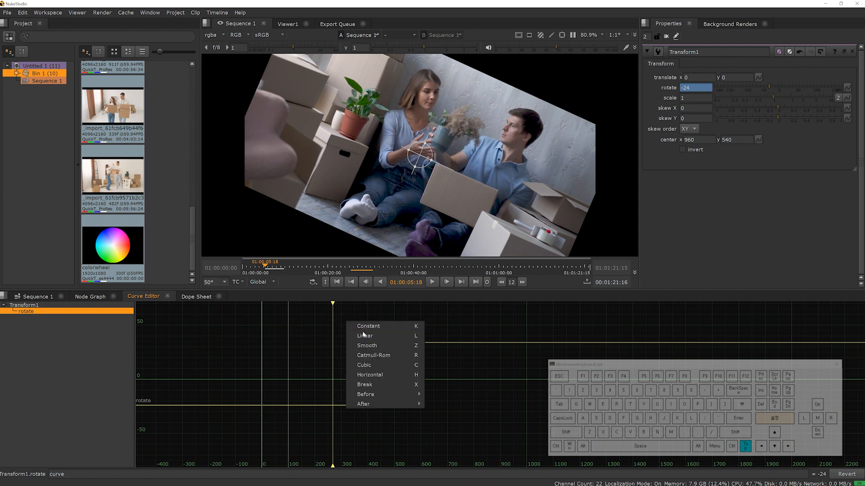
{"action": "left_click", "coordinate": [406, 345]}
{"action": "left_click", "coordinate": [474, 260]}
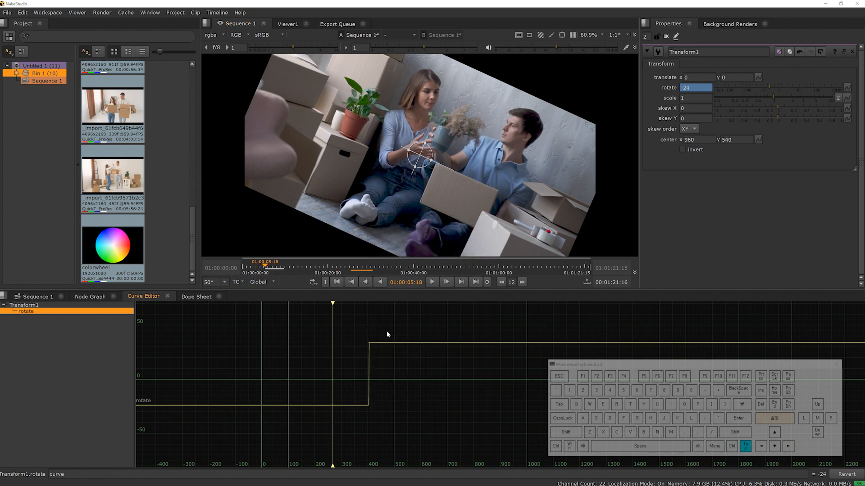
{"action": "left_click_drag", "start_coordinate": [387, 331], "coordinate": [238, 452]}
{"action": "right_click", "coordinate": [351, 335]}
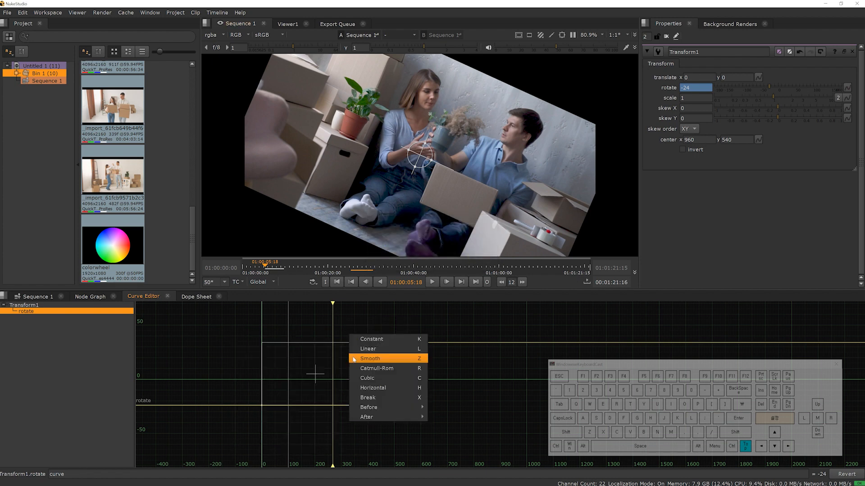
{"action": "left_click", "coordinate": [412, 359]}
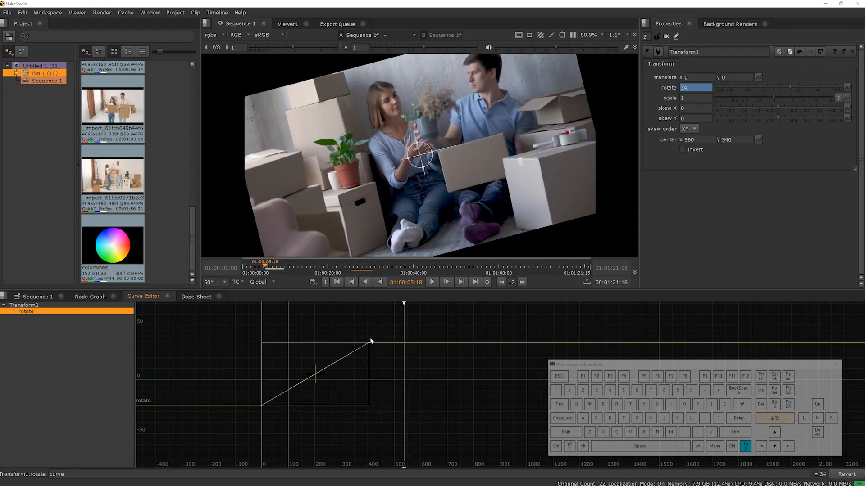
Adjust the tangent handles of both rotate keyframes to nearly horizontal, shaping an S-curve that eases in and out.
{"action": "right_click", "coordinate": [362, 349]}
{"action": "left_click", "coordinate": [348, 356]}
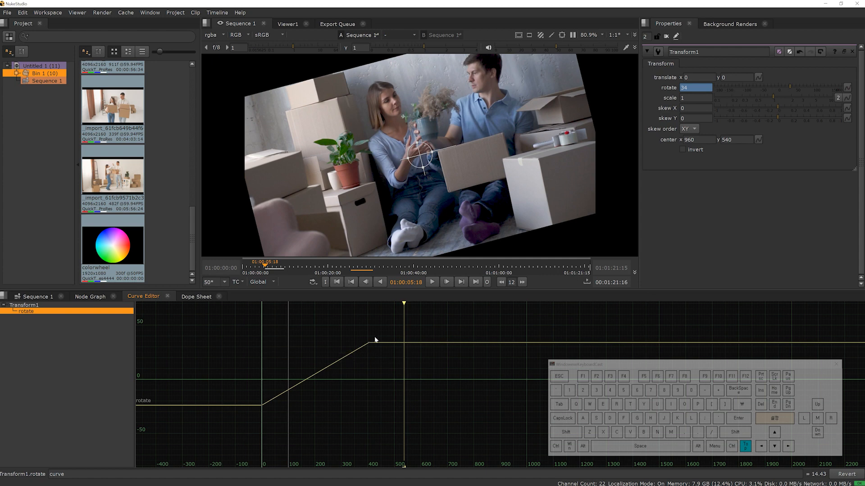
{"action": "left_click_drag", "start_coordinate": [342, 360], "coordinate": [333, 343]}
{"action": "left_click", "coordinate": [262, 406]}
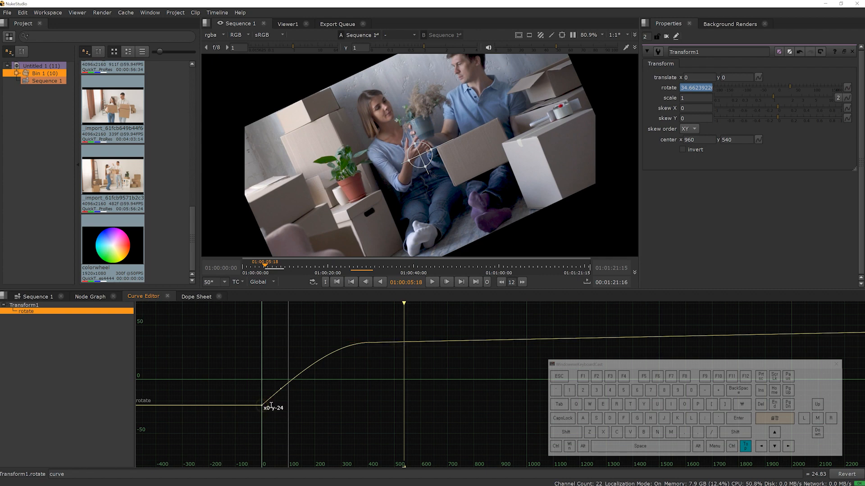
{"action": "left_click_drag", "start_coordinate": [281, 388], "coordinate": [310, 406]}
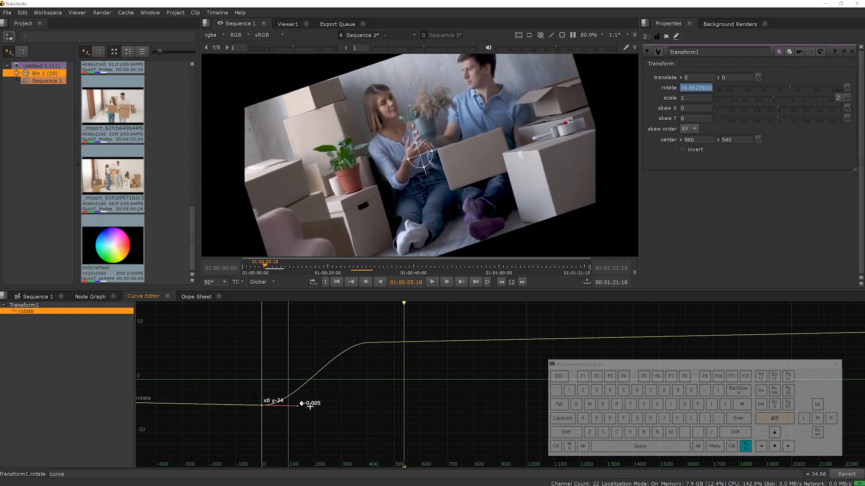
{"action": "left_click", "coordinate": [369, 343]}
{"action": "left_click_drag", "start_coordinate": [334, 344], "coordinate": [332, 343]}
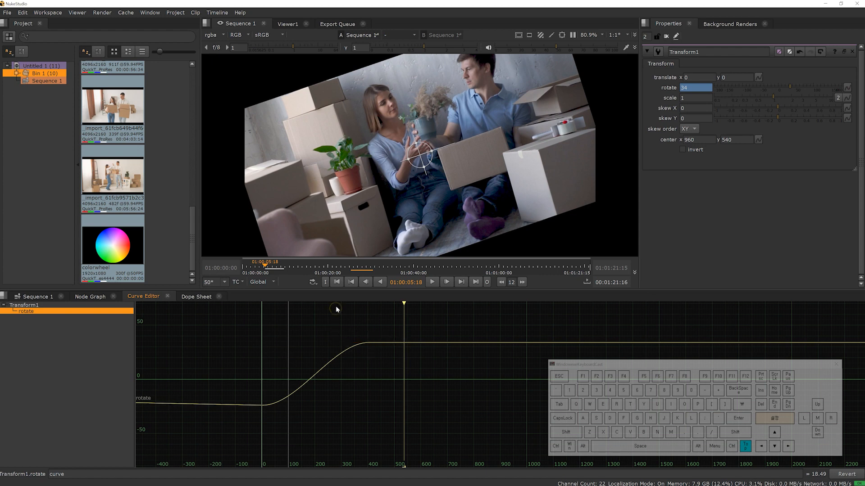
Move the Curve Editor playhead back near the start and play back the eased rotation.
{"action": "left_click_drag", "start_coordinate": [403, 303], "coordinate": [314, 317]}
{"action": "left_click", "coordinate": [432, 281]}
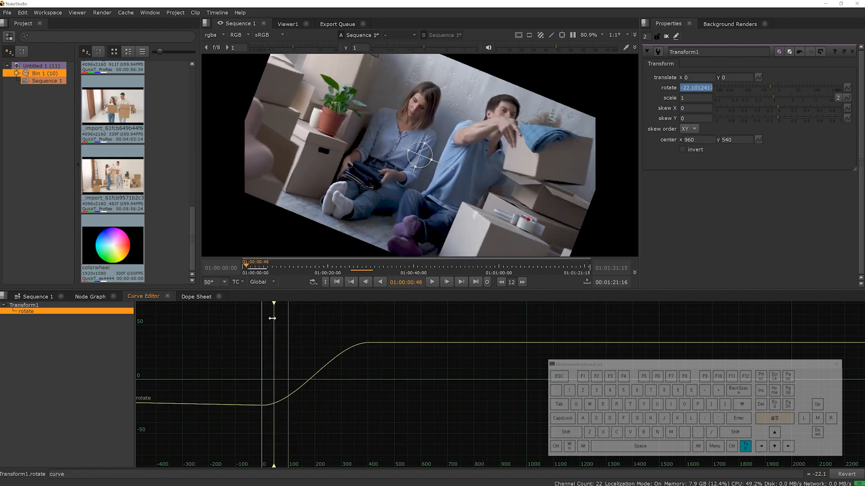
{"action": "left_click", "coordinate": [431, 282]}
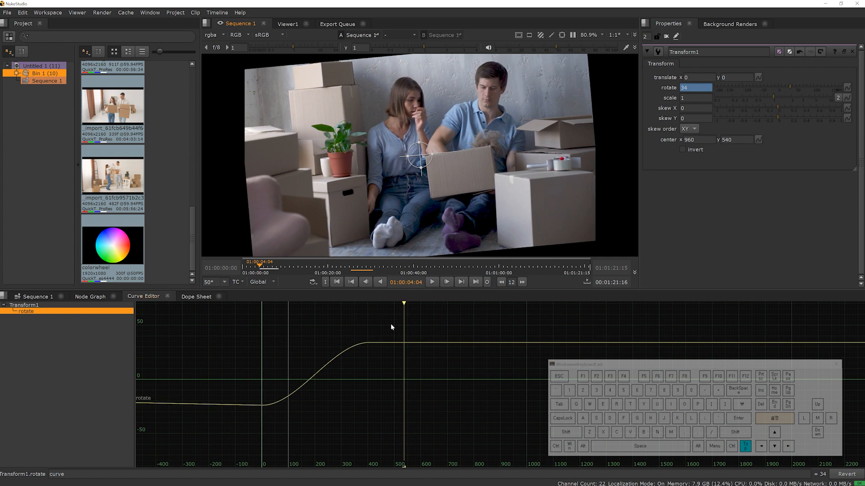
Select both rotate keyframes and offset the whole curve with the expression curve+3.
{"action": "left_click_drag", "start_coordinate": [383, 323], "coordinate": [216, 428]}
{"action": "mouse_move", "coordinate": [369, 373]}
{"action": "left_mouse_down"}
{"action": "mouse_move", "coordinate": [400, 374]}
{"action": "mouse_move", "coordinate": [339, 372]}
{"action": "mouse_move", "coordinate": [370, 373]}
{"action": "left_mouse_up"}
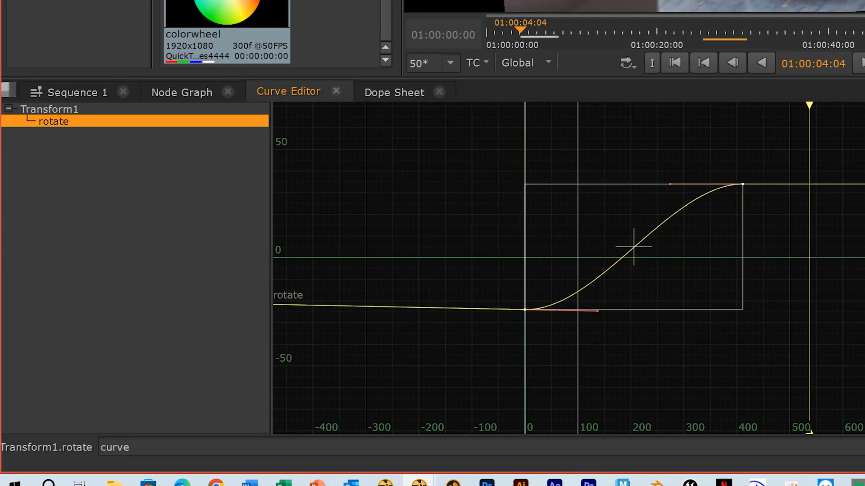
{"action": "left_click_drag", "start_coordinate": [108, 460], "coordinate": [137, 456]}
{"action": "key", "text": "Escape"}
{"action": "left_click", "coordinate": [393, 320]}
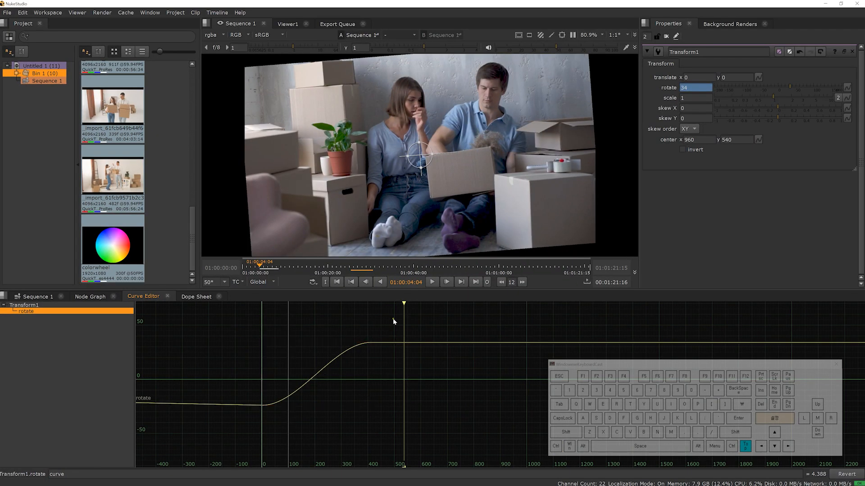
{"action": "left_click_drag", "start_coordinate": [393, 319], "coordinate": [231, 415]}
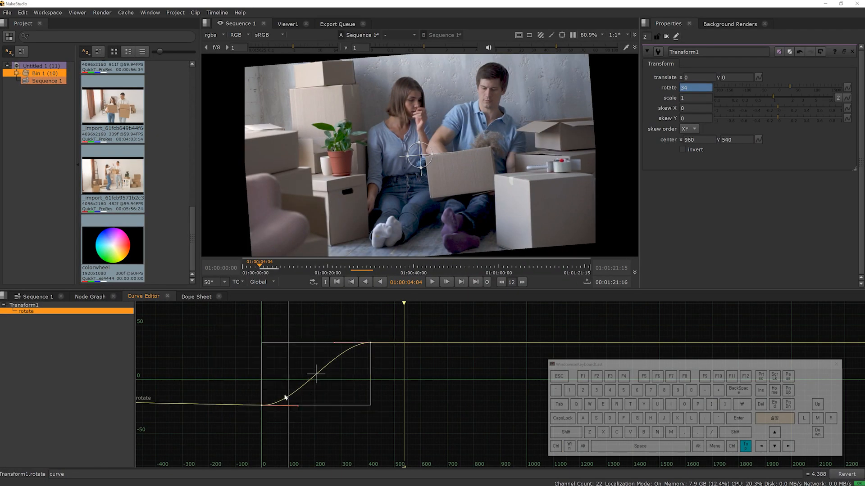
{"action": "left_click", "coordinate": [91, 473]}
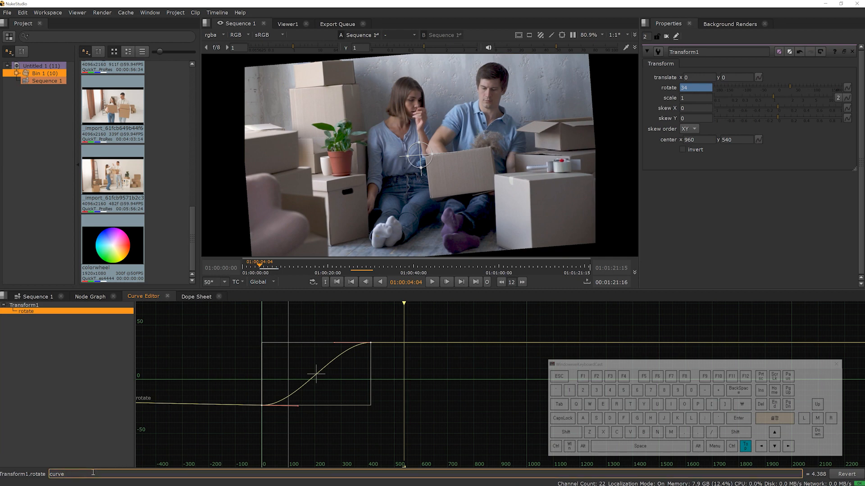
{"action": "type", "text": "+3"}
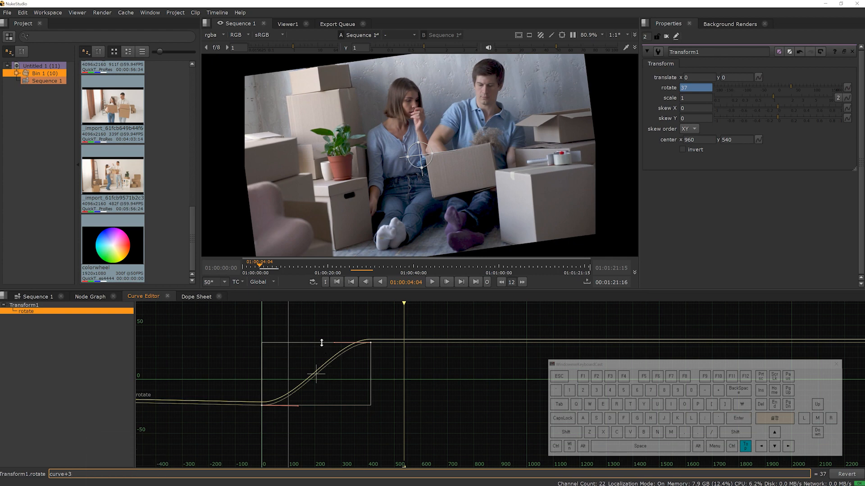
Set the rotate expression to curve+10, and remove the offset so only curve remains.
{"action": "double_click", "coordinate": [70, 474]}
{"action": "type", "text": "10"}
{"action": "key", "text": "Return"}
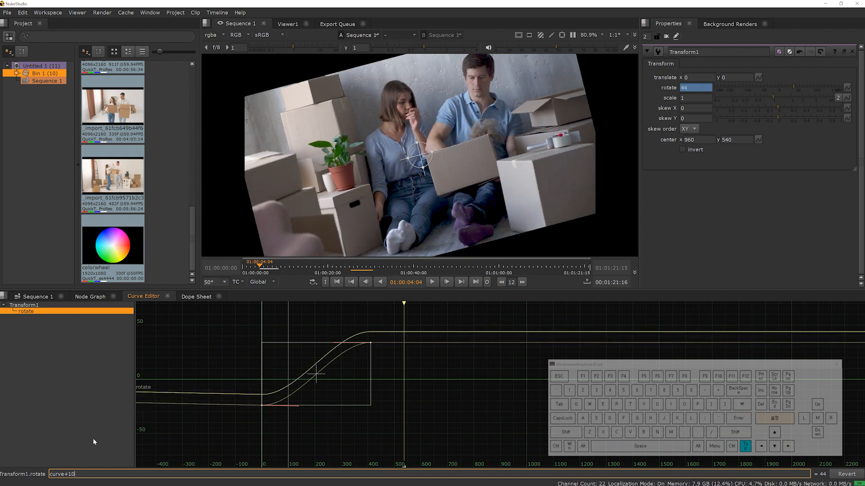
{"action": "left_click_drag", "start_coordinate": [80, 474], "coordinate": [64, 474]}
{"action": "key", "text": "BackSpace"}
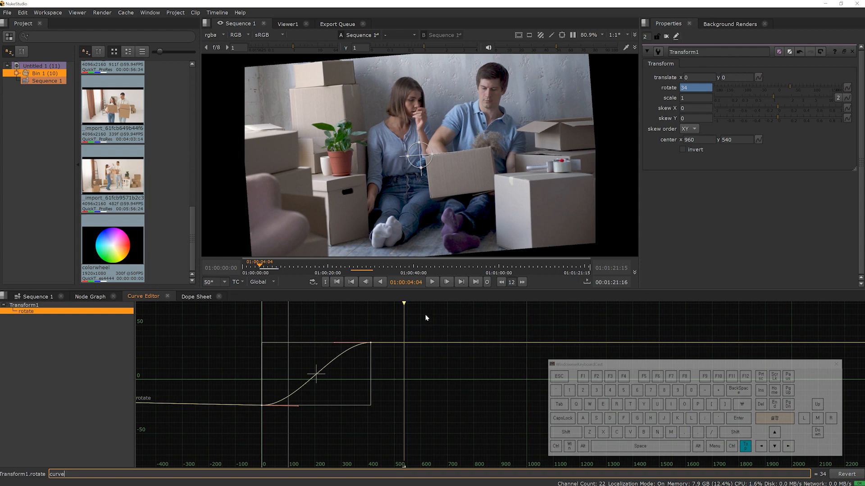
Select both rotate keyframes and fit the curve between them to the Curve Editor view for inspection.
{"action": "left_click_drag", "start_coordinate": [389, 324], "coordinate": [207, 419]}
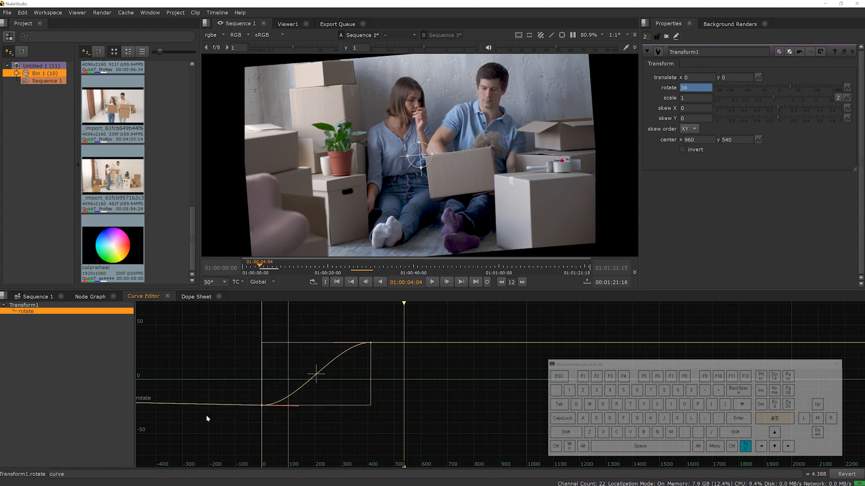
{"action": "key", "text": "f"}
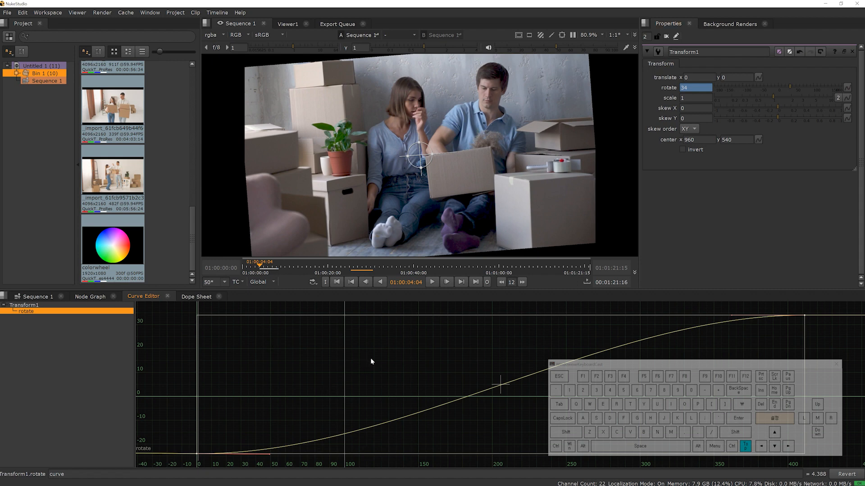
{"action": "scroll", "coordinate": [360, 358], "scroll_direction": "down", "scroll_amount": 4}
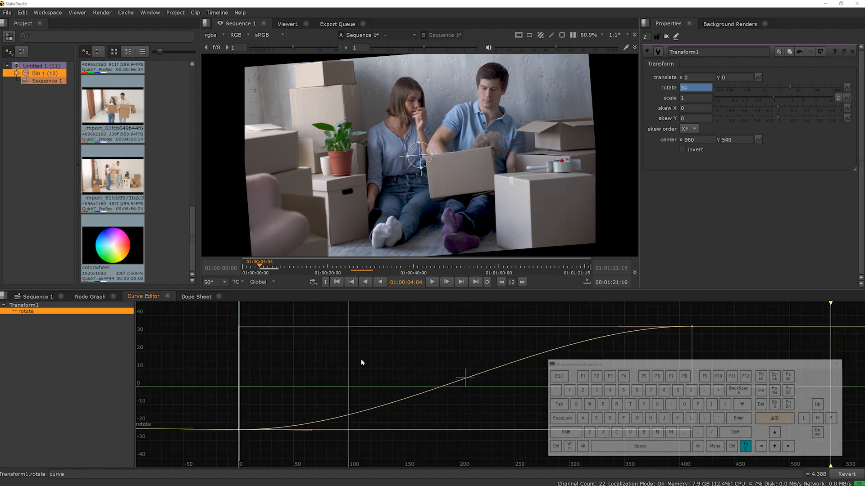
{"action": "scroll", "coordinate": [361, 361], "scroll_direction": "up", "scroll_amount": 3}
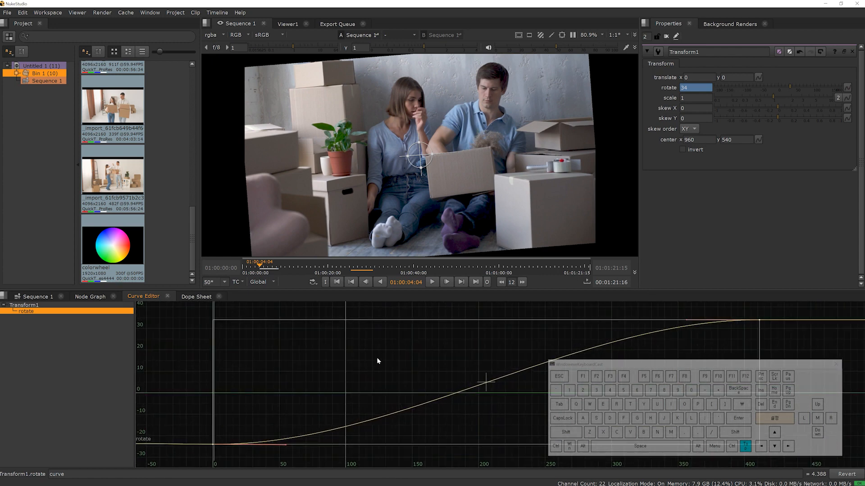
{"action": "left_click_drag", "start_coordinate": [378, 359], "coordinate": [308, 351]}
{"action": "scroll", "coordinate": [308, 351], "scroll_direction": "down", "scroll_amount": 5}
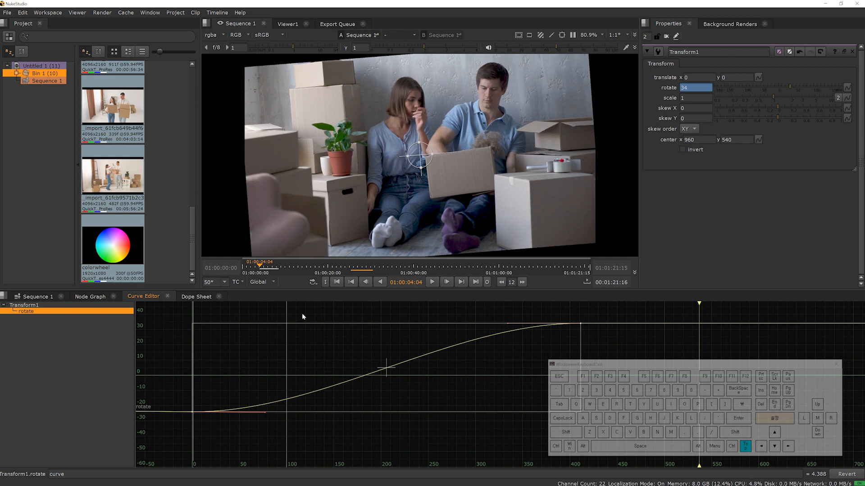
Open the Dope Sheet, select Transform1's rotate channel and bring its full keyframe range into view.
{"action": "left_click", "coordinate": [194, 297]}
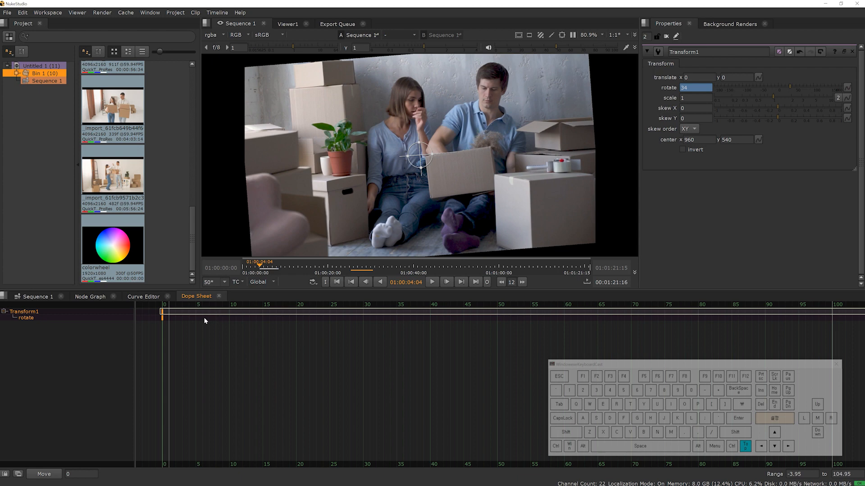
{"action": "scroll", "coordinate": [205, 317], "scroll_direction": "down", "scroll_amount": 5}
{"action": "scroll", "coordinate": [206, 323], "scroll_direction": "up", "scroll_amount": 4}
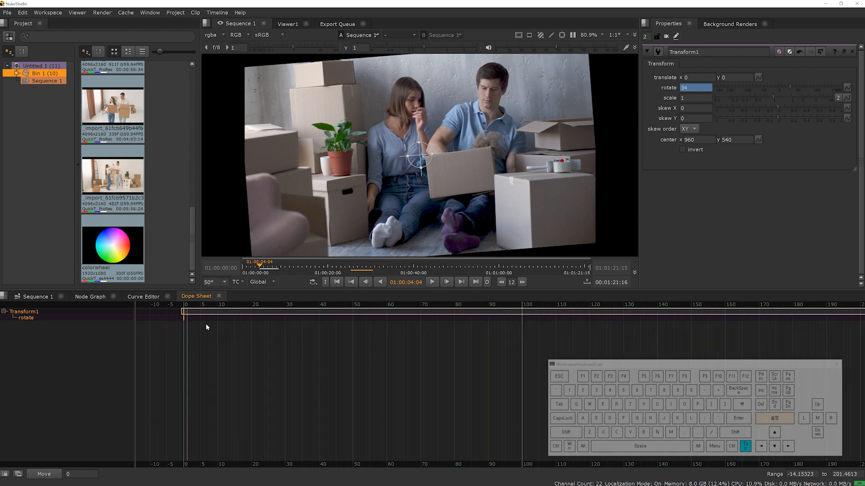
{"action": "scroll", "coordinate": [182, 317], "scroll_direction": "up", "scroll_amount": 2}
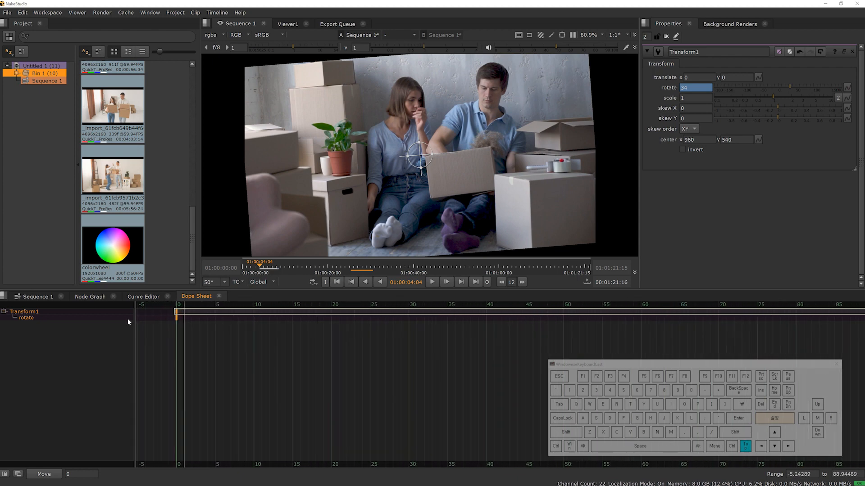
{"action": "left_click", "coordinate": [18, 316]}
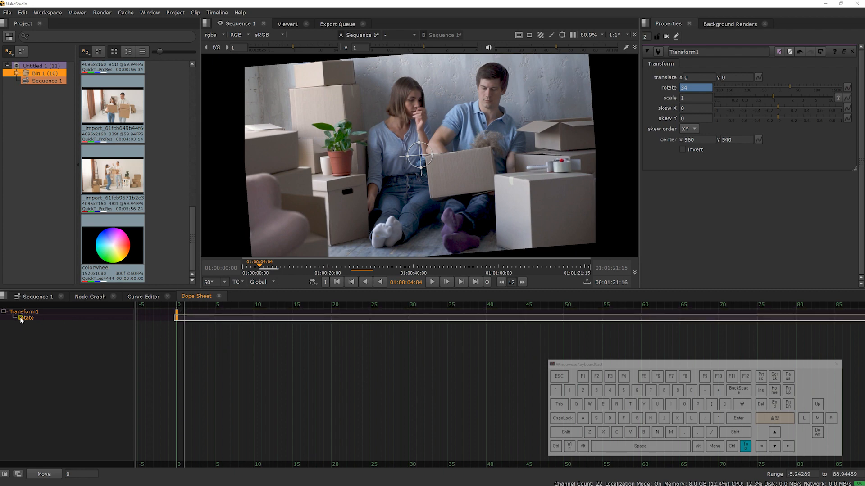
{"action": "scroll", "coordinate": [382, 359], "scroll_direction": "down", "scroll_amount": 15}
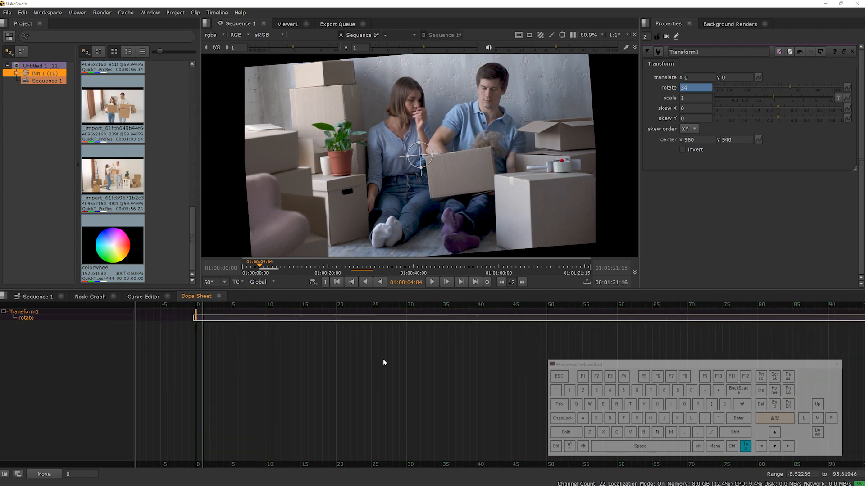
{"action": "scroll", "coordinate": [379, 360], "scroll_direction": "down", "scroll_amount": 12}
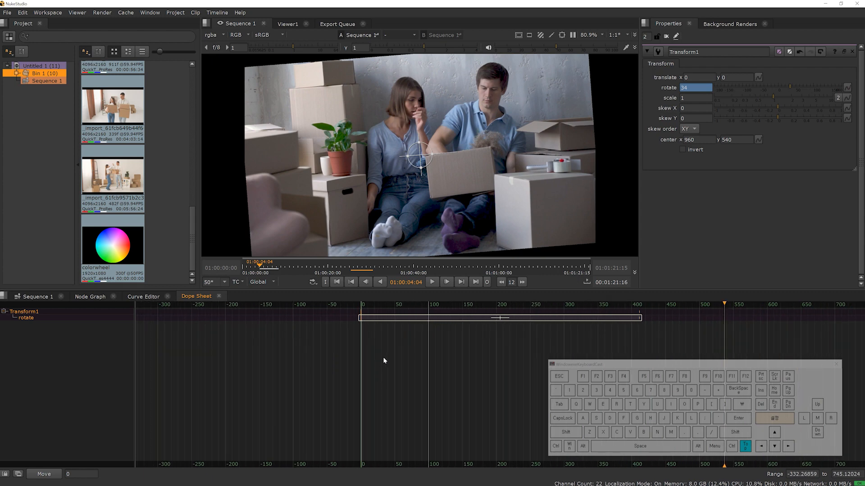
Select both rotate keys, compress their range so the last key sits near frame 80, and play back the result.
{"action": "left_click", "coordinate": [614, 330]}
{"action": "left_click_drag", "start_coordinate": [647, 309], "coordinate": [351, 323]}
{"action": "left_click_drag", "start_coordinate": [642, 320], "coordinate": [361, 308]}
{"action": "left_click", "coordinate": [431, 283]}
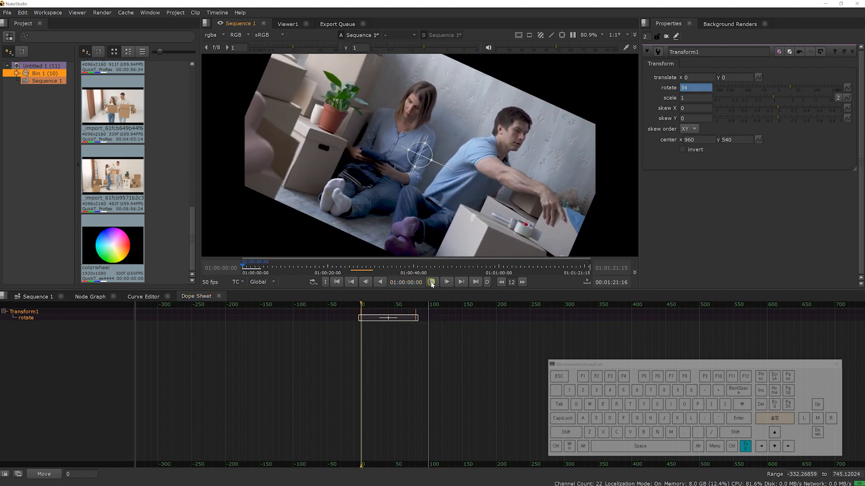
{"action": "left_click", "coordinate": [431, 283]}
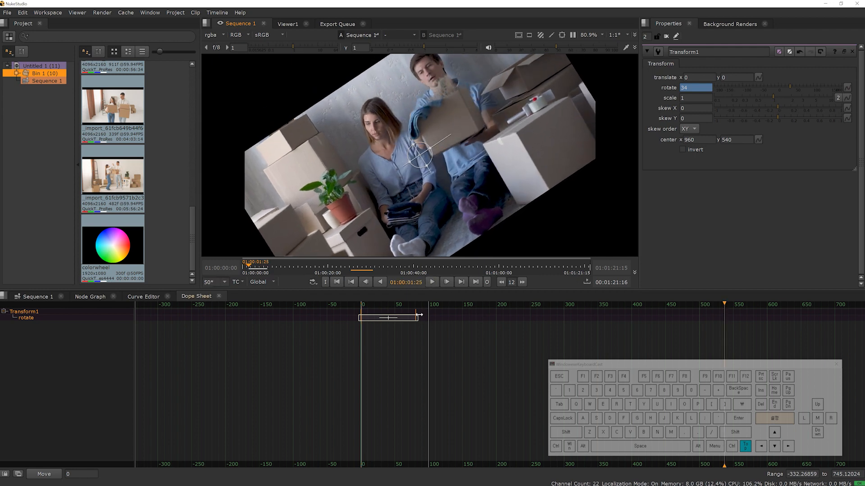
Stretch the rotate key range so the last key sits near frame 550, and play back the slower rotation.
{"action": "left_click_drag", "start_coordinate": [418, 317], "coordinate": [735, 318]}
{"action": "left_click", "coordinate": [432, 282]}
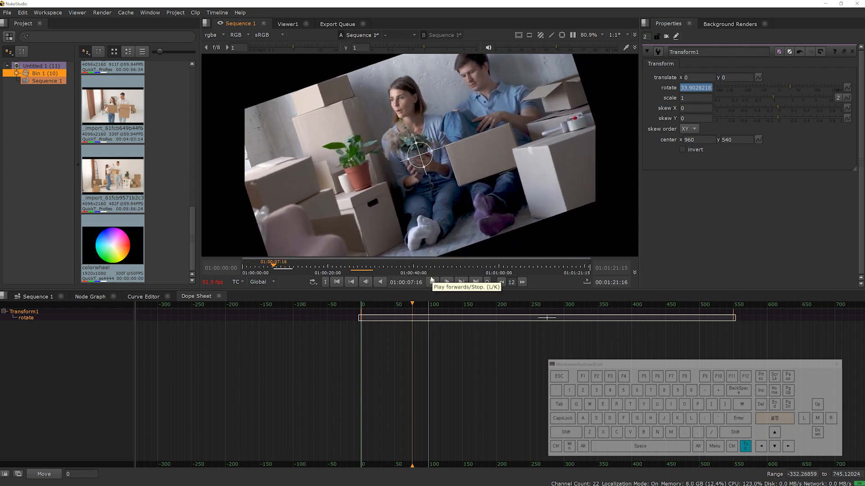
{"action": "left_click", "coordinate": [432, 281]}
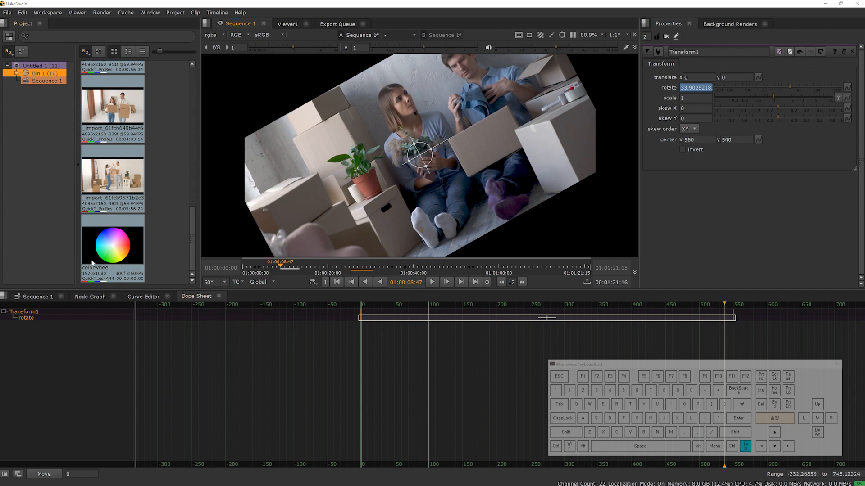
Open the properties of the _142__import clip and select its bar in the Dope Sheet.
{"action": "left_click", "coordinate": [34, 296]}
{"action": "left_click", "coordinate": [338, 405]}
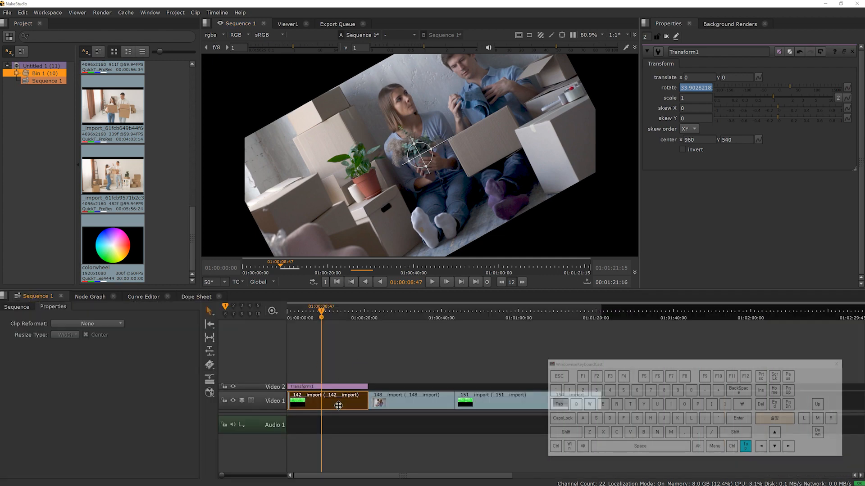
{"action": "left_click", "coordinate": [194, 296]}
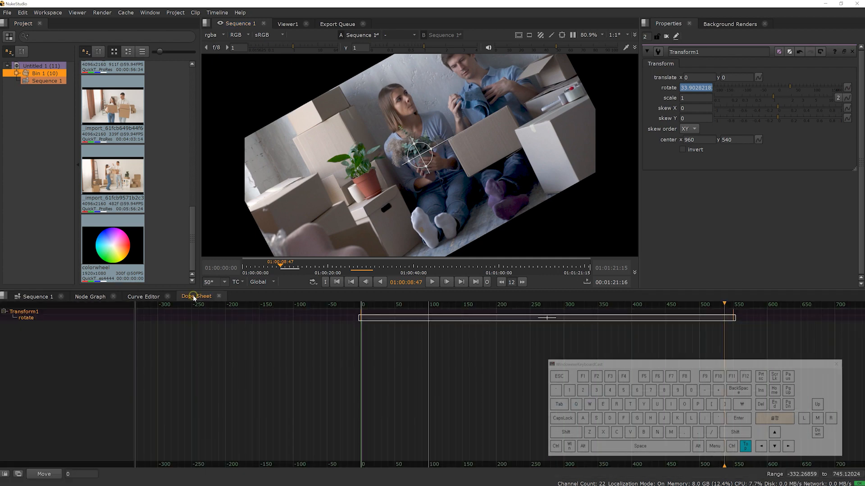
{"action": "left_click", "coordinate": [35, 297]}
{"action": "double_click", "coordinate": [317, 404]}
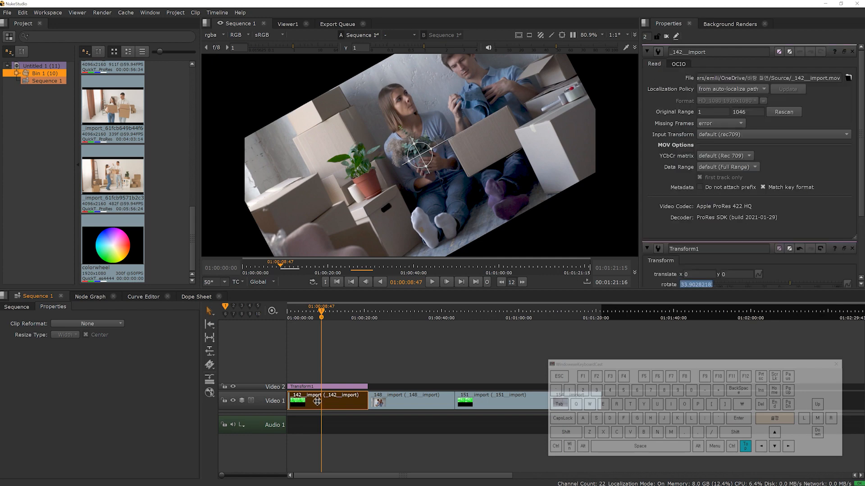
{"action": "left_click", "coordinate": [194, 297]}
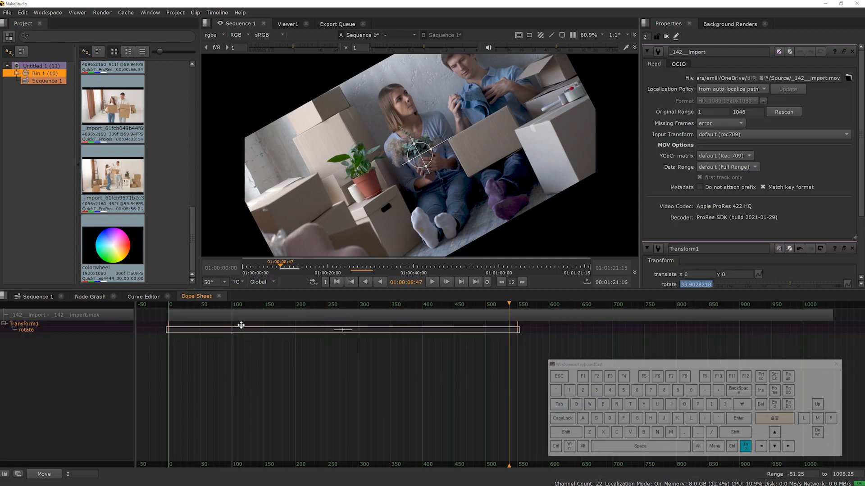
{"action": "left_click", "coordinate": [215, 320]}
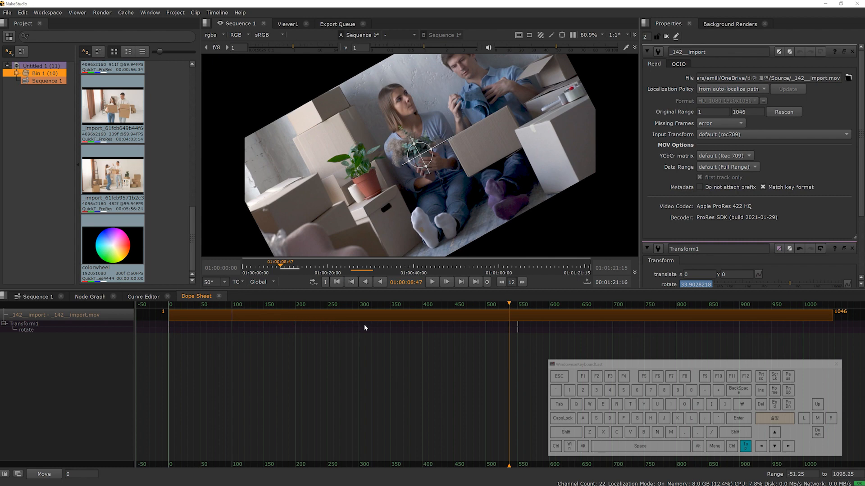
Clear all open property panels, limit them to 1, and open the _142__import clip's properties from the Sequence 1 timeline.
{"action": "left_click", "coordinate": [34, 296]}
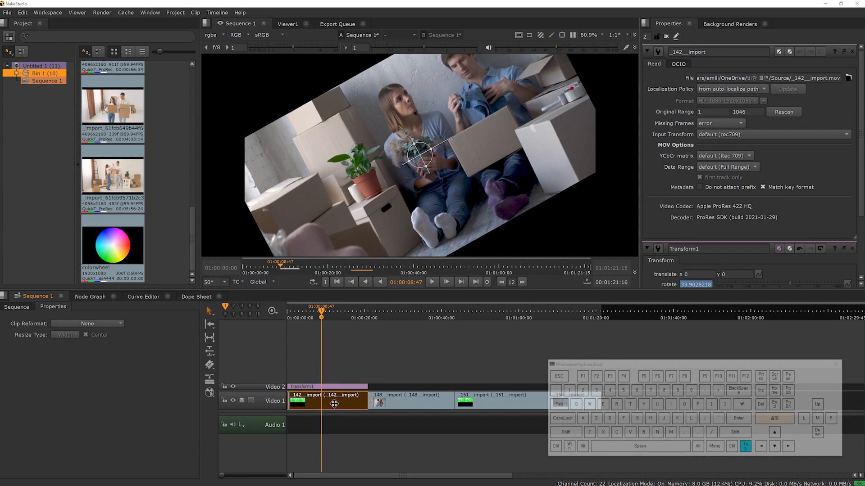
{"action": "left_click", "coordinate": [665, 37]}
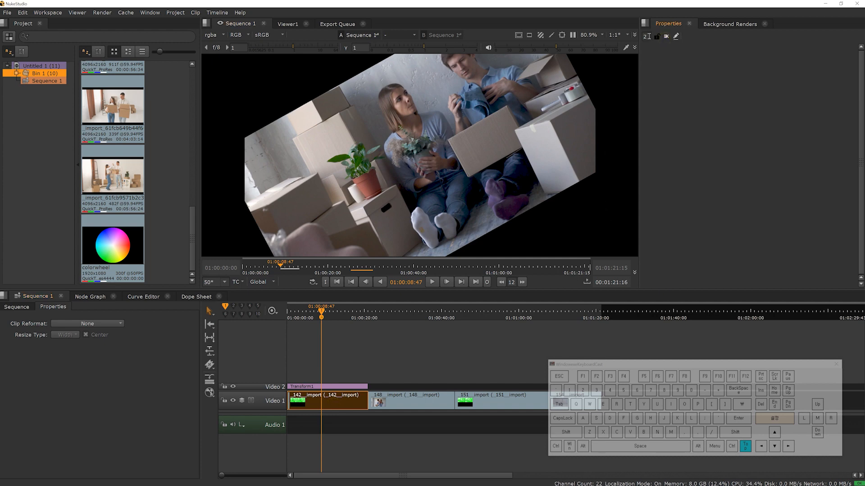
{"action": "left_click", "coordinate": [329, 405]}
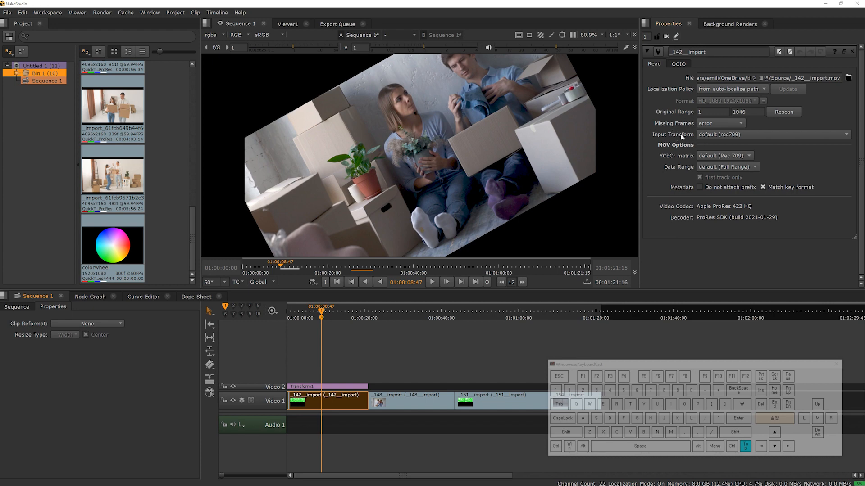
Look through the _142__import clip's Input Transform options without changing them, and open the Transform1 effect's properties.
{"action": "left_click", "coordinate": [717, 135]}
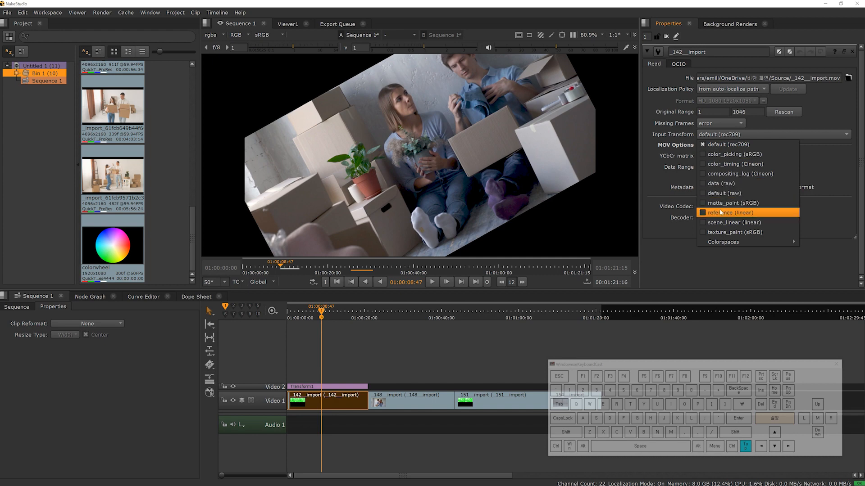
{"action": "left_click", "coordinate": [664, 135]}
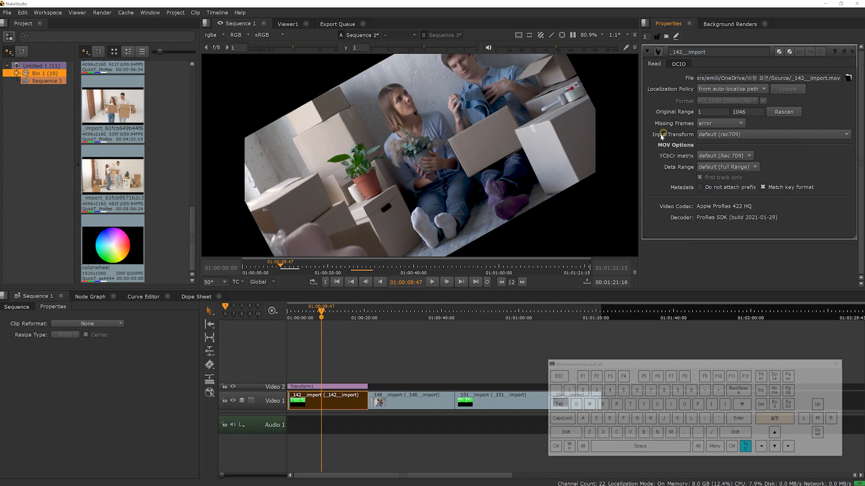
{"action": "left_click", "coordinate": [324, 387]}
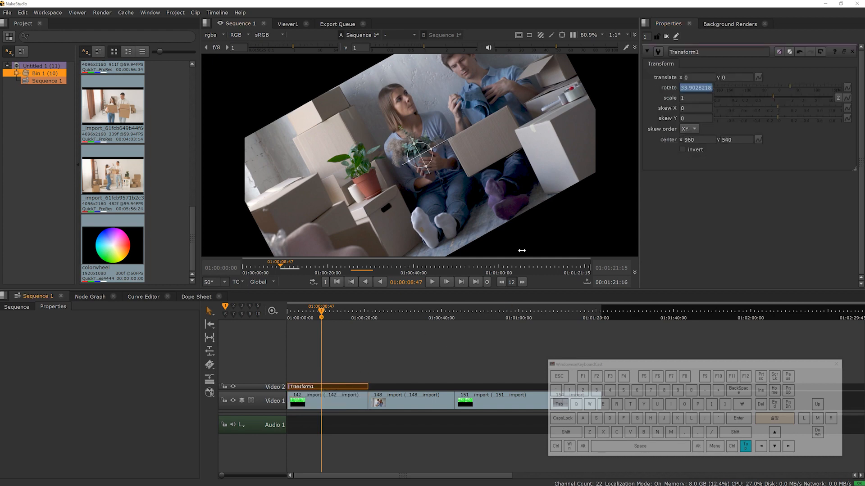
Raise the property panel limit to 3 and open the _142__import and _148__import clips' properties alongside the Transform1 effect's.
{"action": "left_click", "coordinate": [685, 109]}
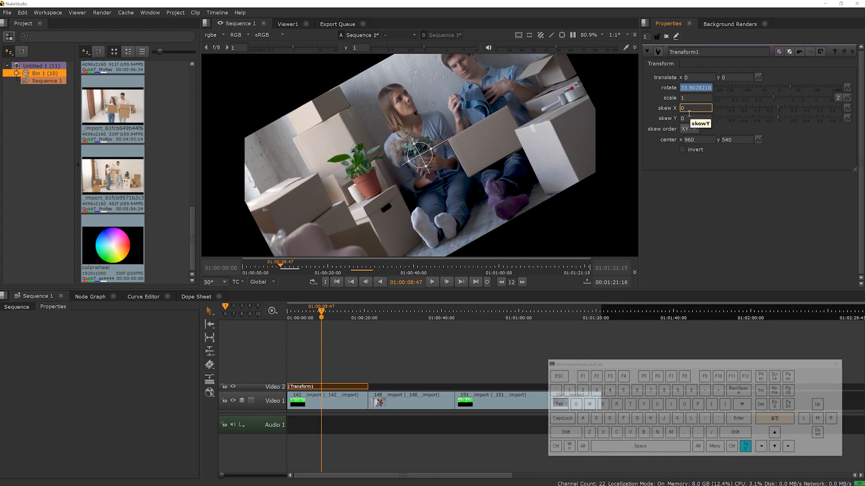
{"action": "left_click", "coordinate": [328, 385]}
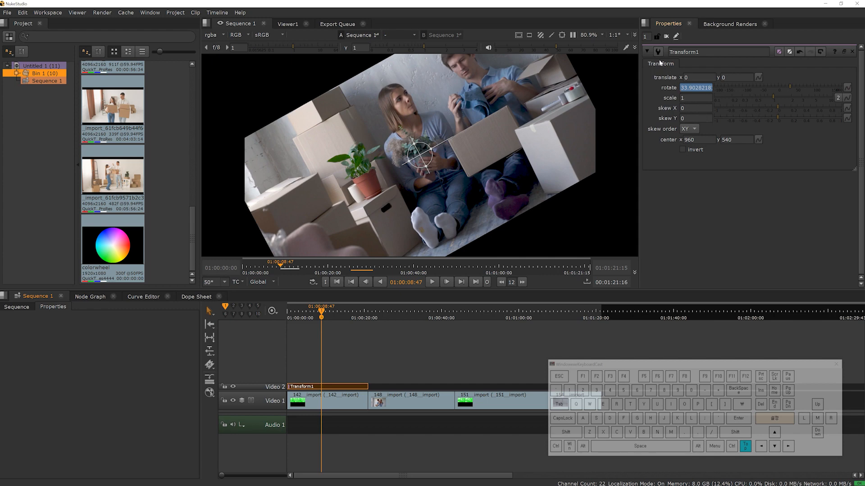
{"action": "key", "text": "ctrl+1"}
{"action": "left_click", "coordinate": [646, 37]}
{"action": "left_click", "coordinate": [343, 409]}
{"action": "left_click", "coordinate": [417, 400]}
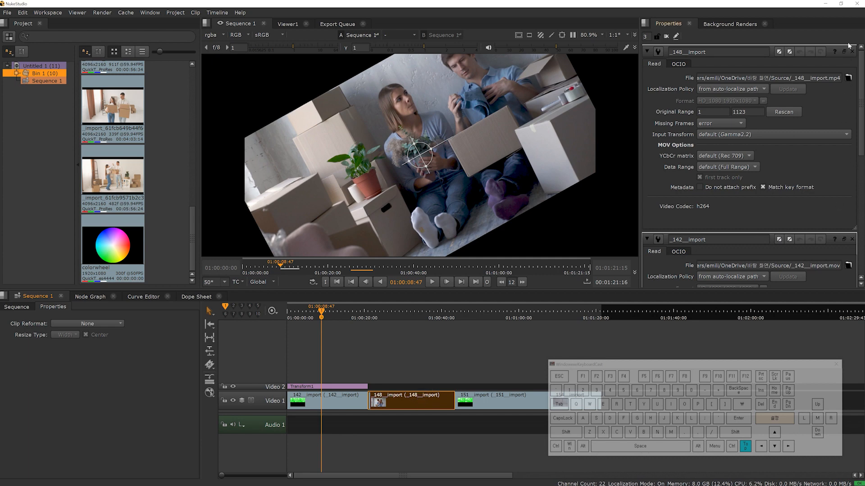
Close every property panel except the _148__import clip's, and reopen the Transform1 effect's properties from the timeline.
{"action": "key", "text": "ctrl"}
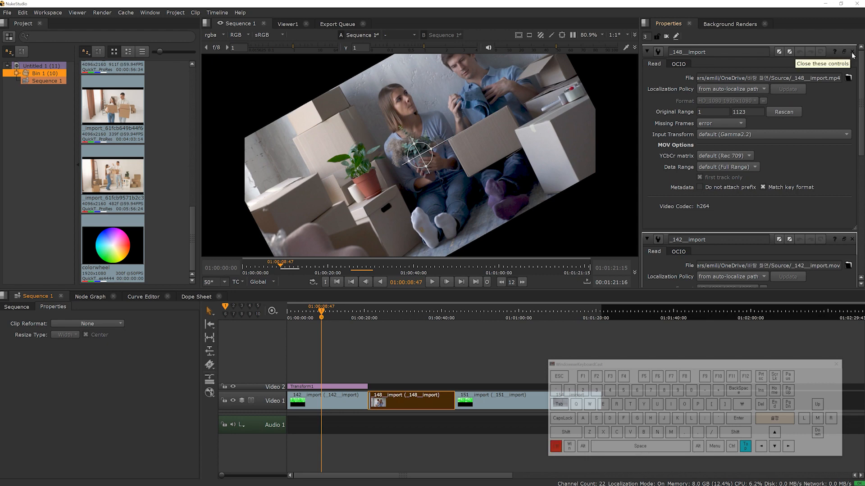
{"action": "left_click", "coordinate": [853, 55], "text": "ctrl"}
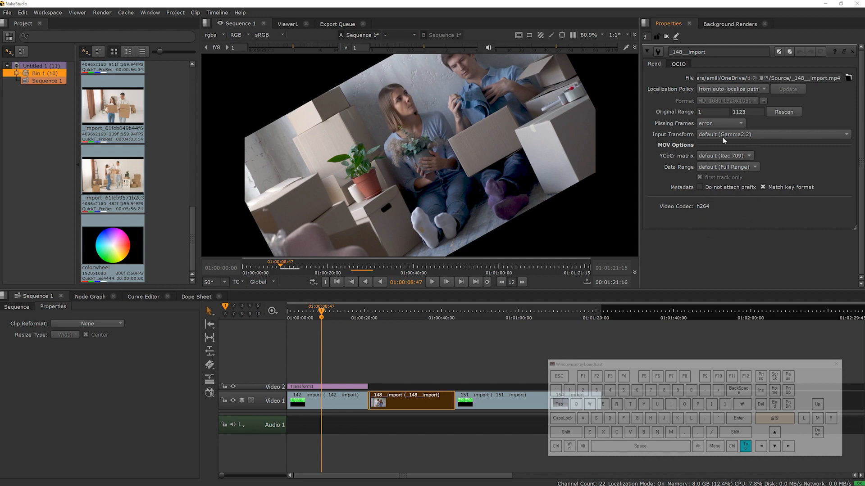
{"action": "left_click", "coordinate": [345, 387]}
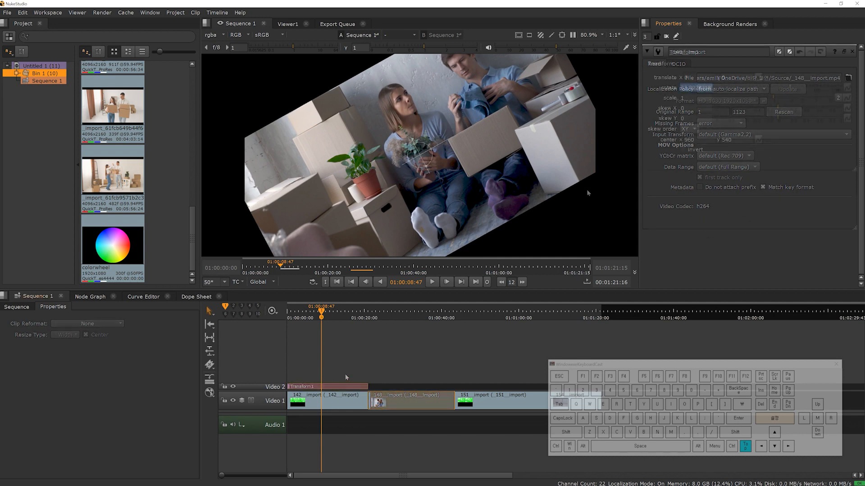